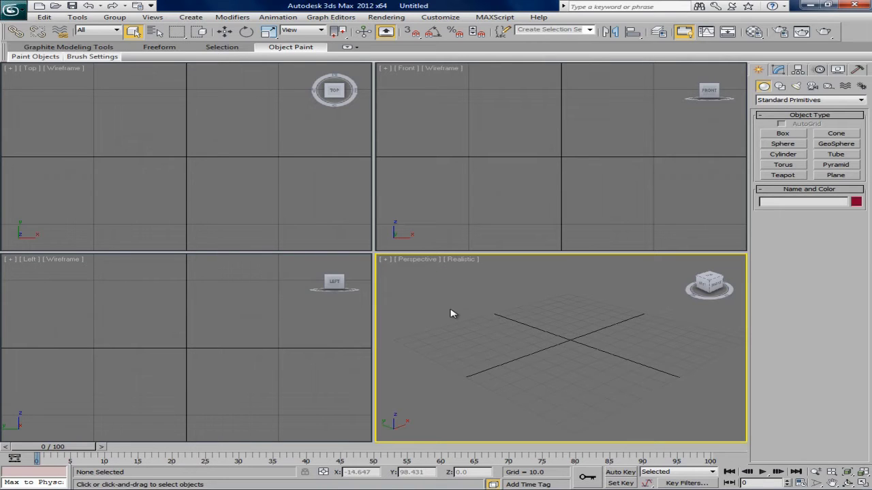
# Open the render setup and assign V-Ray Adv 2.00.03 as the production renderer
pyautogui.click(408, 18)
pyautogui.click(412, 40)
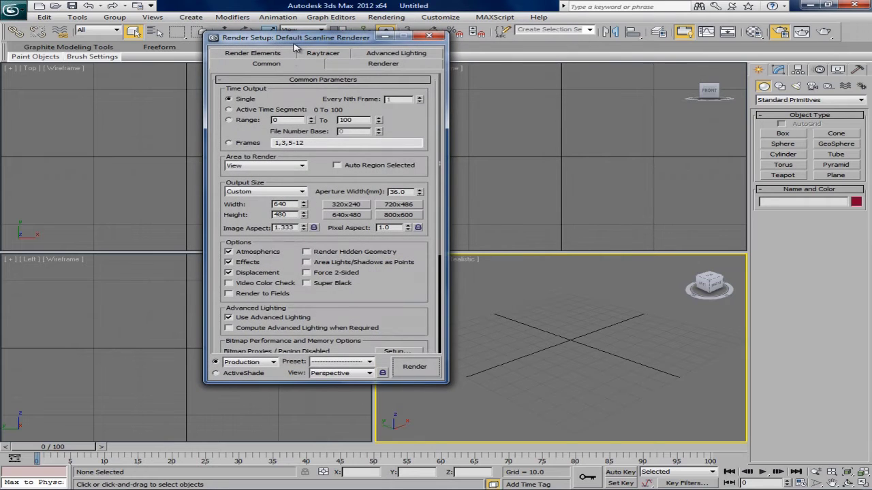
pyautogui.moveTo(298, 44); pyautogui.dragTo(180, 8)
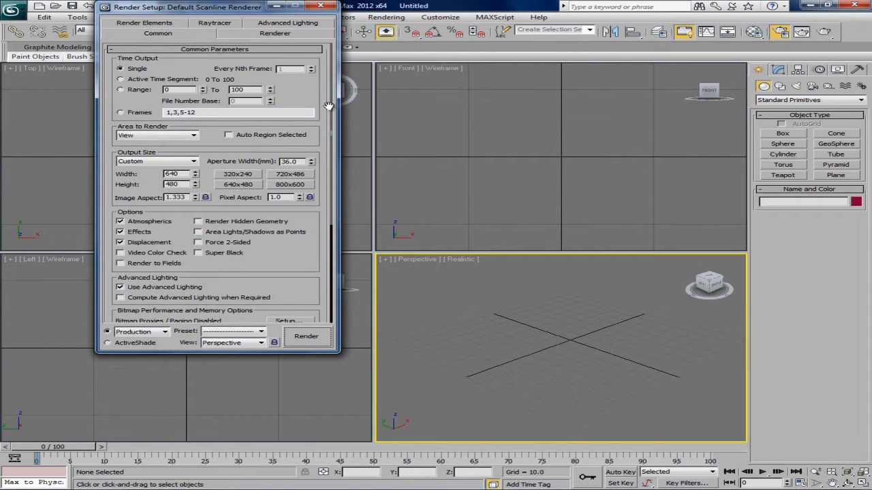
pyautogui.scroll(-5, 335, 135)
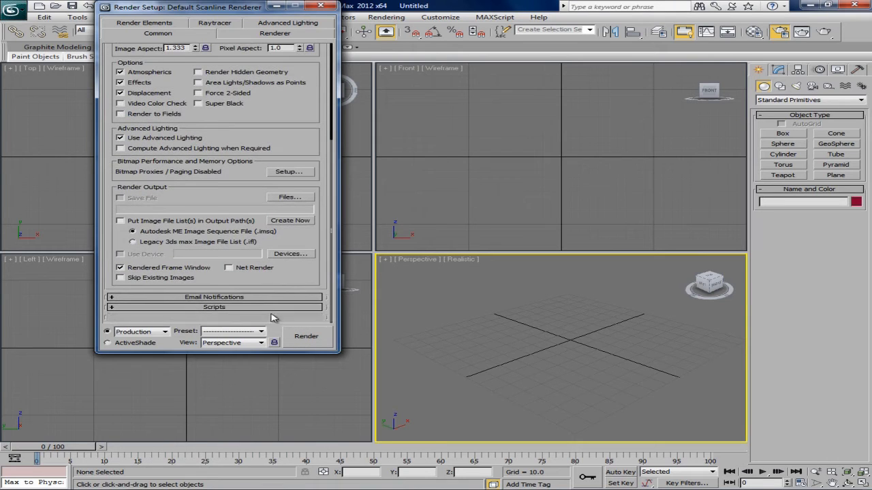
pyautogui.click(271, 317)
pyautogui.click(291, 276)
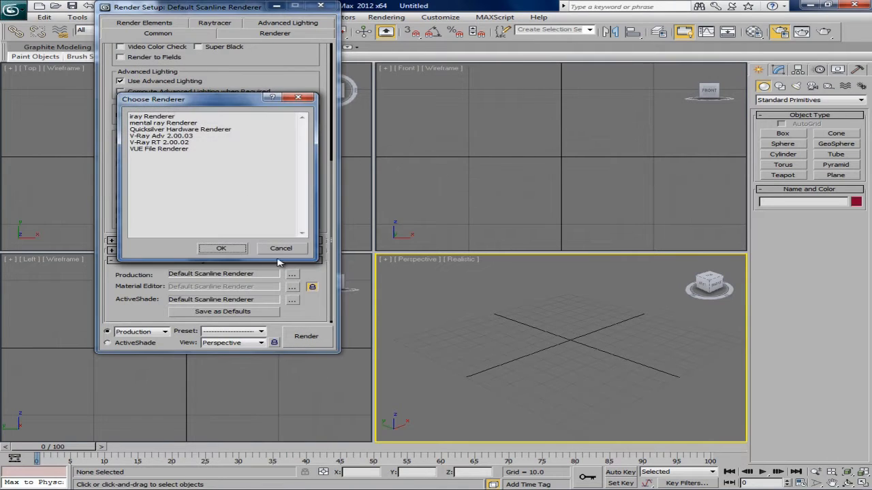
pyautogui.click(157, 136)
pyautogui.click(221, 248)
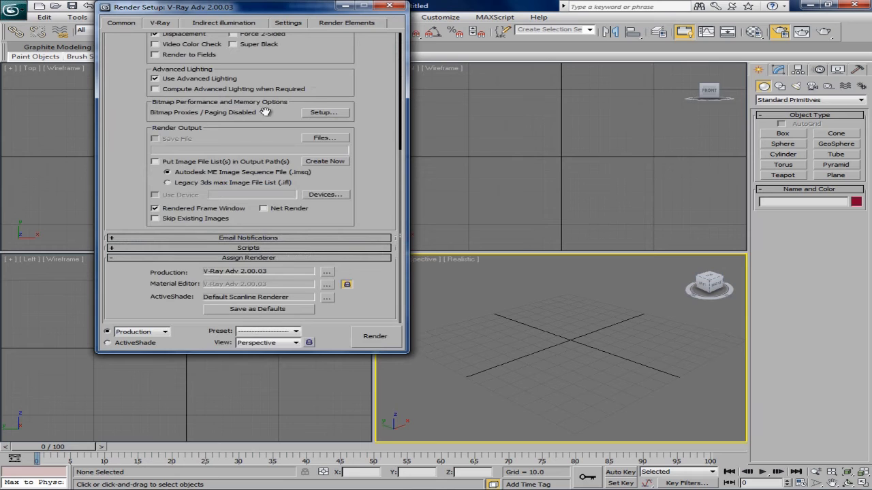
# Set the render output size to the HDTV (video) preset at 1280x720 and close the render setup
pyautogui.moveTo(402, 168); pyautogui.dragTo(397, 29)
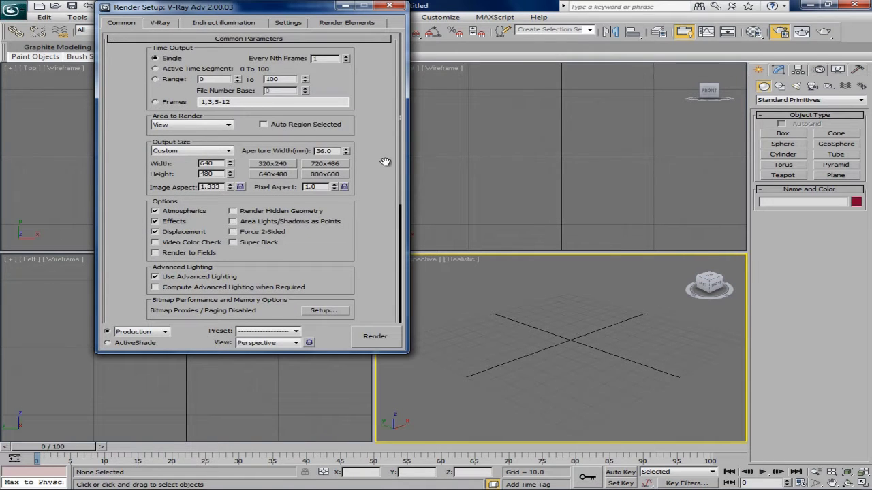
pyautogui.scroll(-2, 386, 156)
pyautogui.click(190, 143)
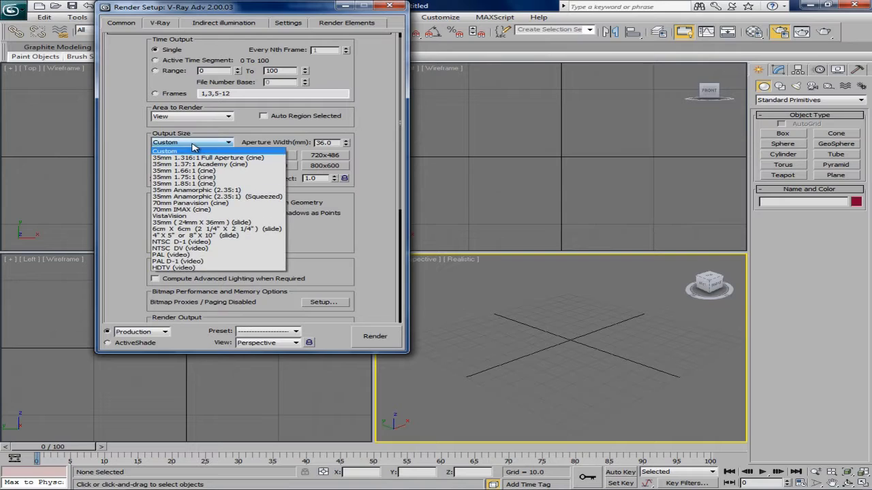
pyautogui.click(246, 268)
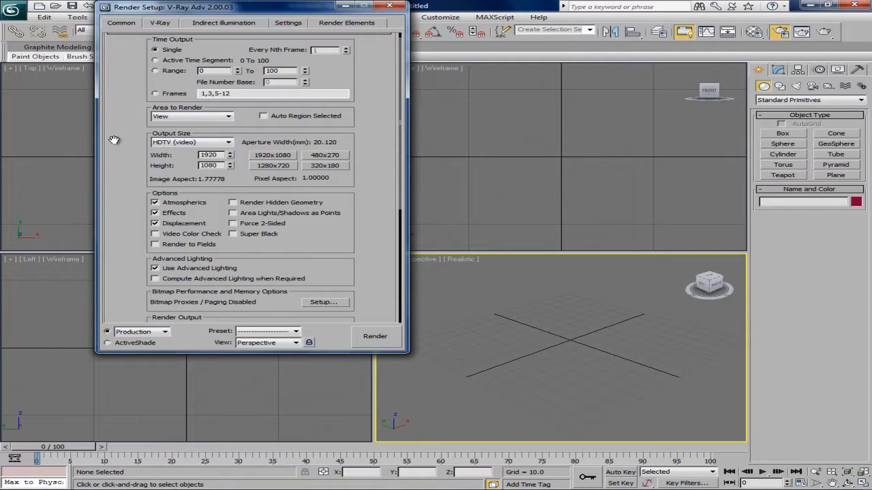
pyautogui.moveTo(126, 137); pyautogui.dragTo(129, 145)
pyautogui.click(291, 174)
pyautogui.click(390, 7)
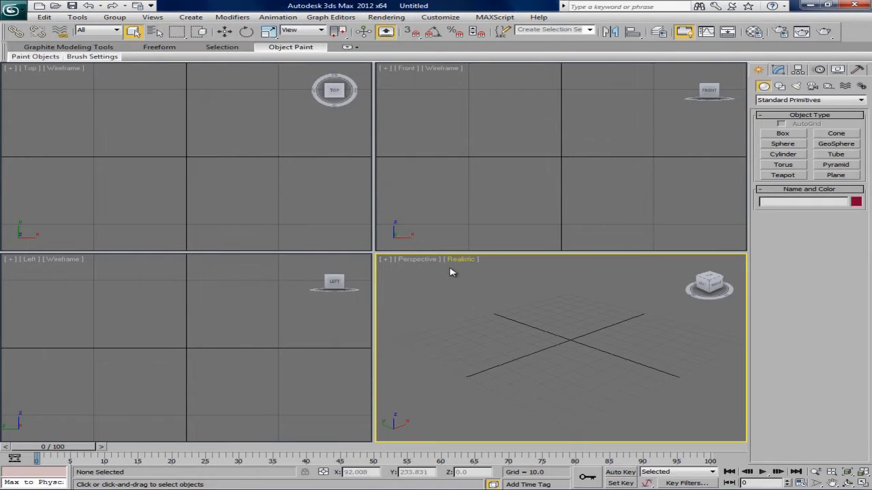
# Create a DreamScape Sun light in the maximized perspective view at about X 160, Y 294, with its target near the grid origin
pyautogui.click(797, 86)
pyautogui.click(807, 100)
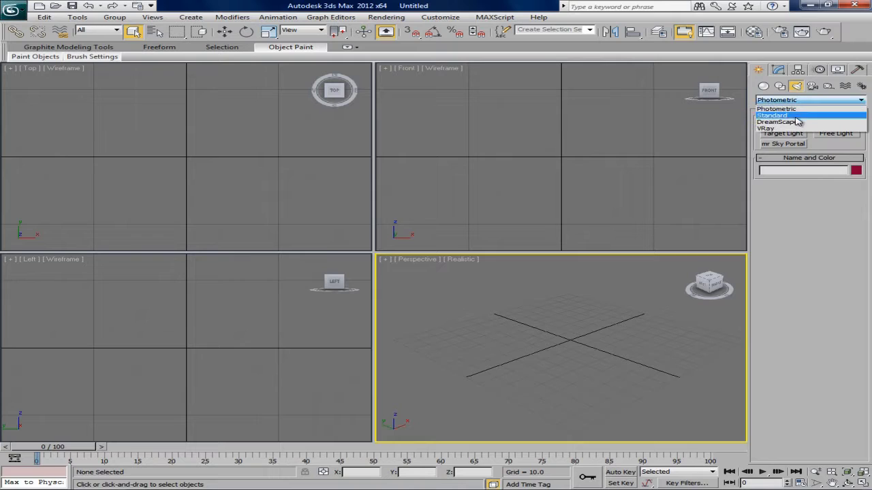
pyautogui.click(799, 126)
pyautogui.click(787, 133)
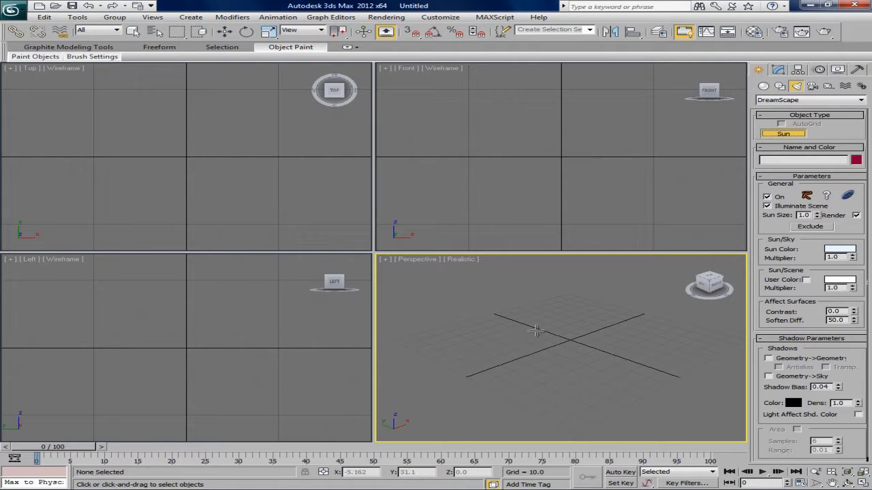
pyautogui.hotkey('alt', 'w')
pyautogui.scroll(-5, 402, 198)
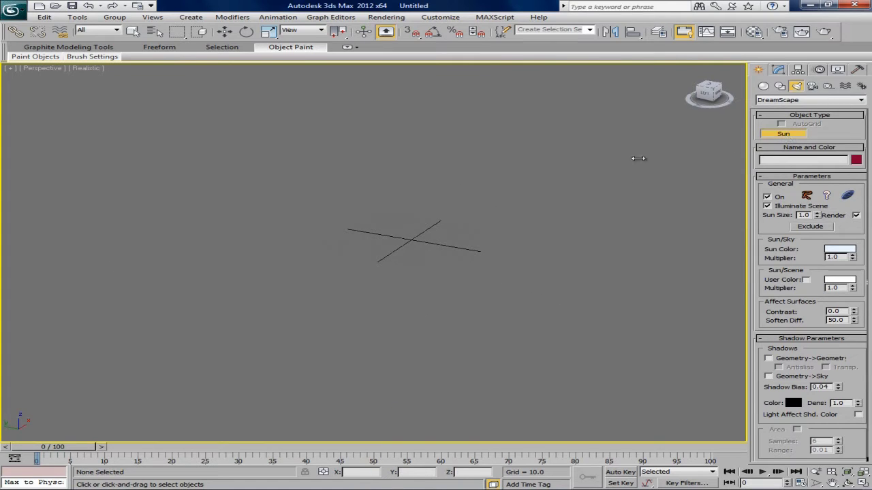
pyautogui.moveTo(358, 220); pyautogui.dragTo(392, 227, button='middle')
pyautogui.scroll(4, 392, 227)
pyautogui.scroll(-4, 402, 239)
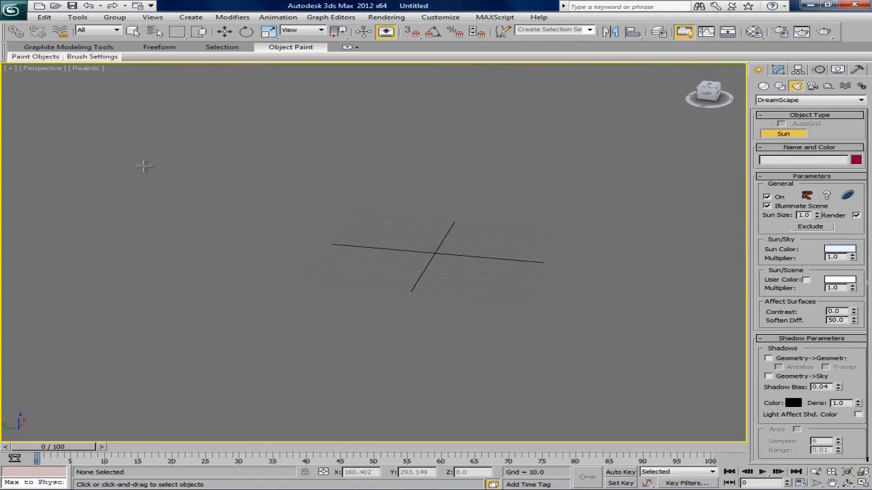
pyautogui.click(143, 166)
pyautogui.moveTo(420, 252); pyautogui.dragTo(433, 255)
# Move the Sun light in the top and left views to about X 43, Y 491, Z 92
pyautogui.moveTo(530, 226); pyautogui.dragTo(456, 231, button='middle')
pyautogui.scroll(2, 456, 232)
pyautogui.hotkey('alt', 'w')
pyautogui.middleClick(552, 188)
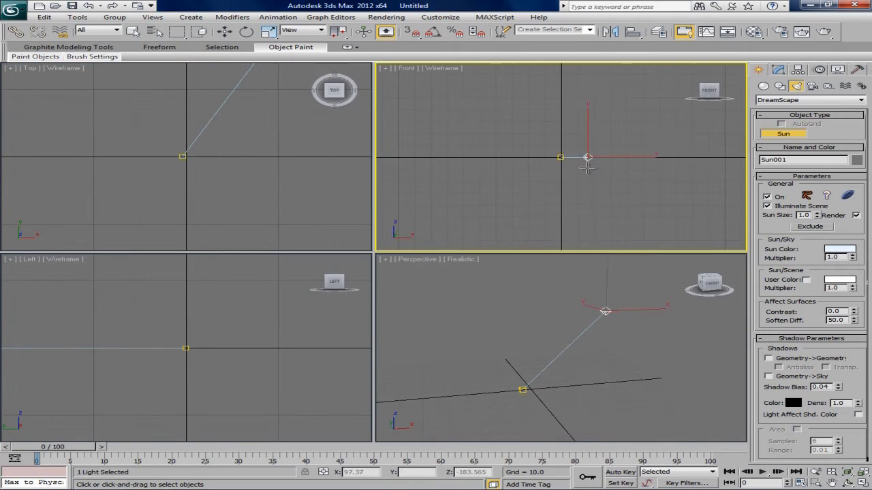
pyautogui.scroll(-6, 553, 189)
pyautogui.press('w')
pyautogui.scroll(3, 552, 189)
pyautogui.moveTo(239, 157); pyautogui.dragTo(240, 213, button='middle')
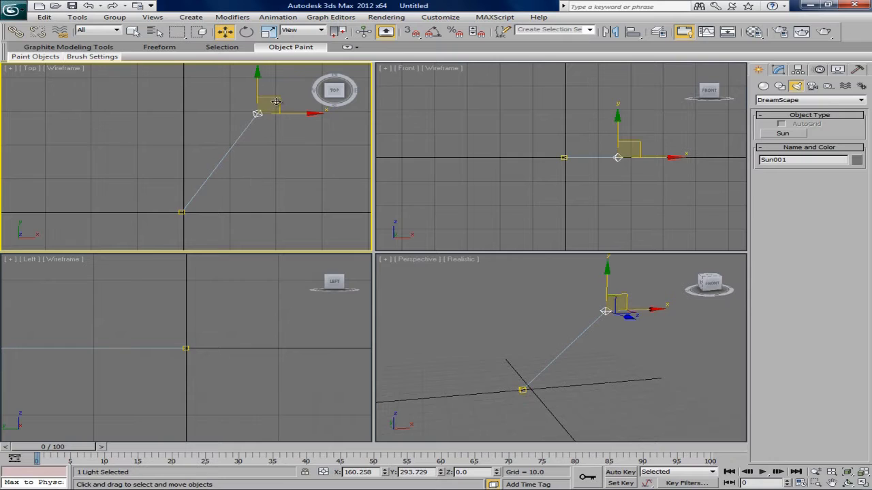
pyautogui.moveTo(282, 102); pyautogui.dragTo(229, 108)
pyautogui.scroll(-1, 227, 318)
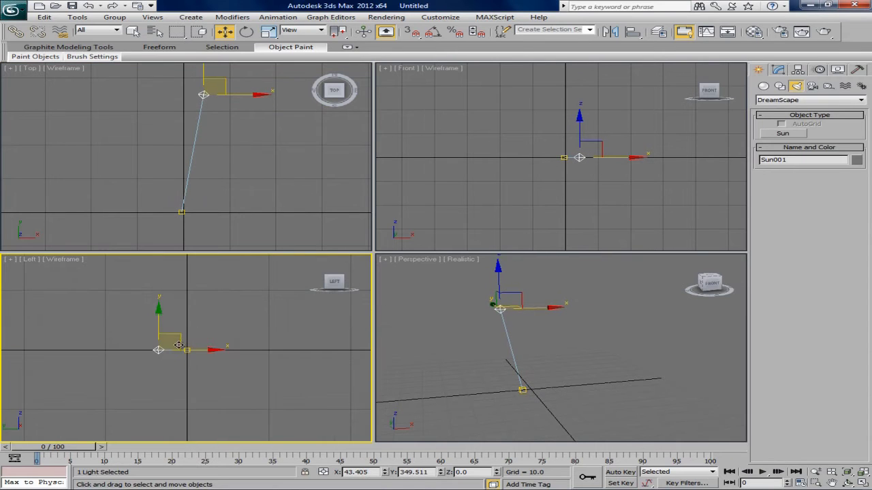
pyautogui.moveTo(173, 332); pyautogui.dragTo(162, 326)
pyautogui.scroll(-5, 514, 158)
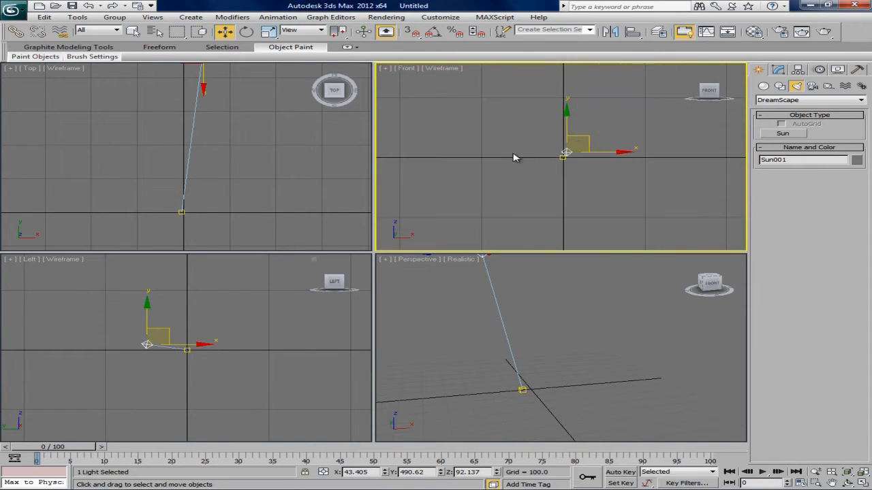
# Reposition the Sun light in the maximized perspective view to about X 102, Y 491, Z 70
pyautogui.middleClick(550, 325)
pyautogui.hotkey('alt', 'w')
pyautogui.moveTo(553, 327); pyautogui.dragTo(585, 348, button='middle')
pyautogui.moveTo(279, 201); pyautogui.dragTo(381, 208, button='middle')
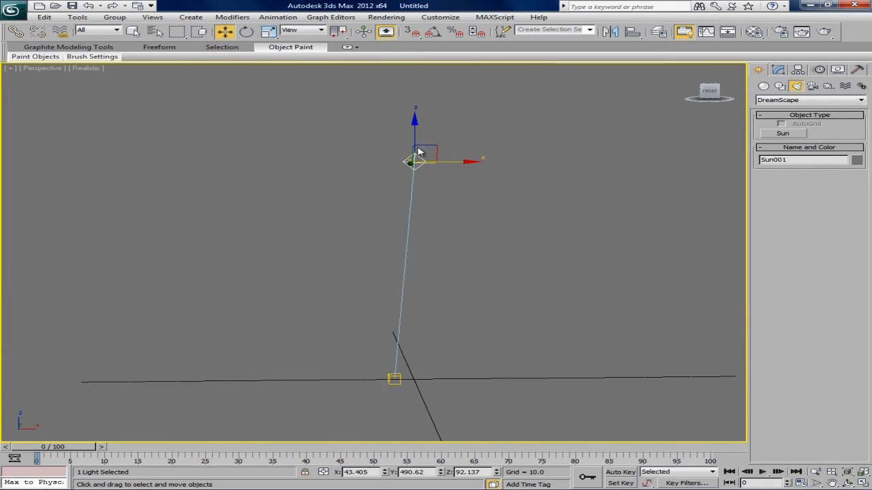
pyautogui.moveTo(411, 126); pyautogui.dragTo(418, 94)
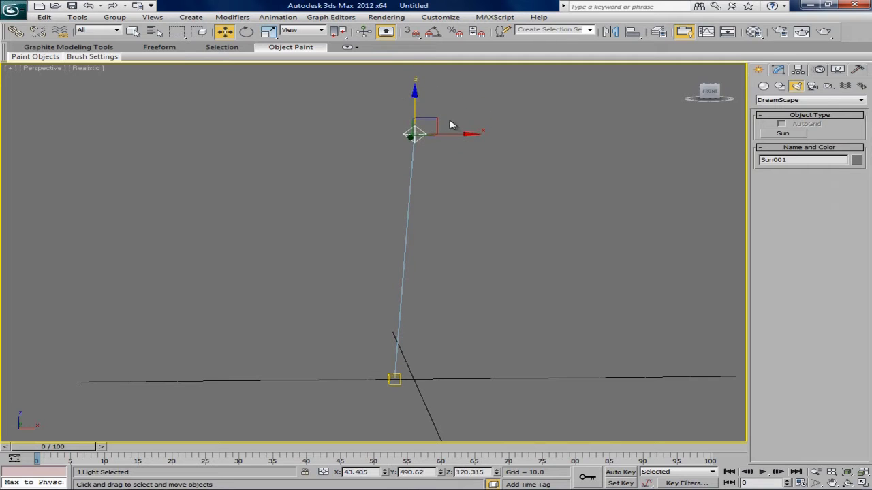
pyautogui.moveTo(447, 125); pyautogui.dragTo(511, 171)
pyautogui.moveTo(576, 178)
pyautogui.keyDown('alt'); pyautogui.mouseDown(button='middle')
pyautogui.moveTo(586, 188)
pyautogui.moveTo(576, 192)
pyautogui.moveTo(586, 193)
pyautogui.mouseUp(button='middle'); pyautogui.keyUp('alt')
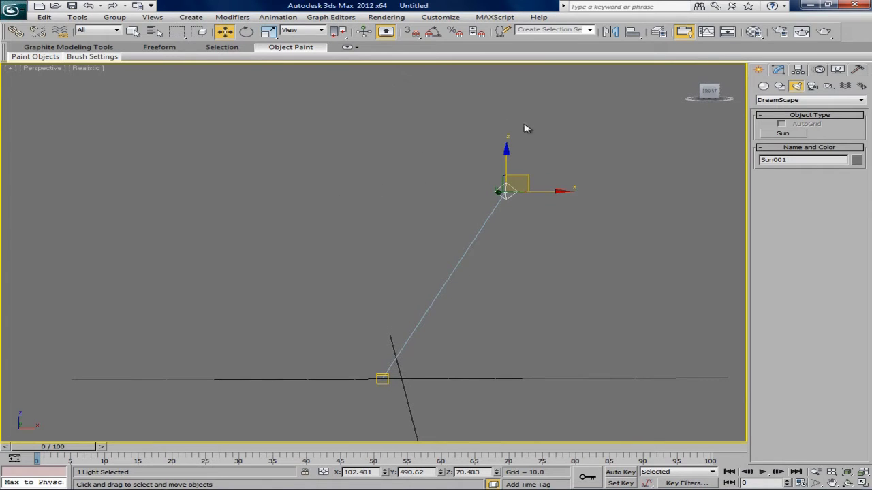
# Check the Sun light's exact coordinates in the Move Transform Type-In and close it
pyautogui.rightClick(505, 191)
pyautogui.click(632, 197)
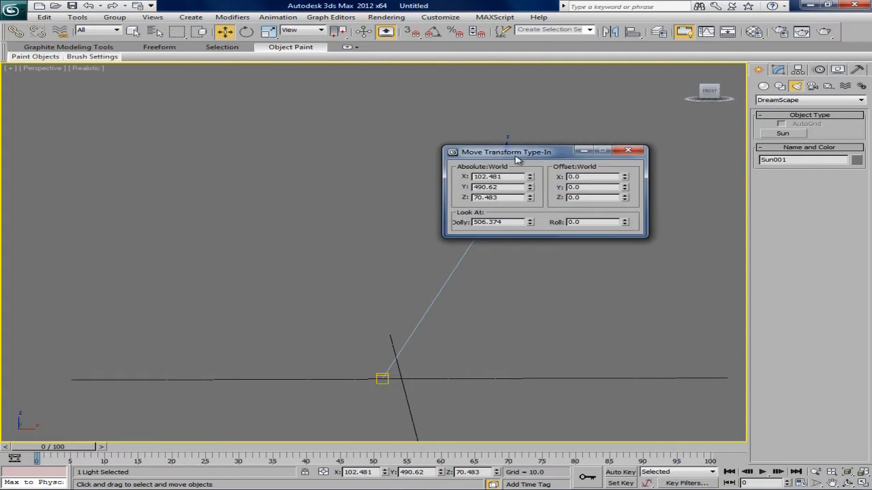
pyautogui.moveTo(507, 151); pyautogui.dragTo(215, 127)
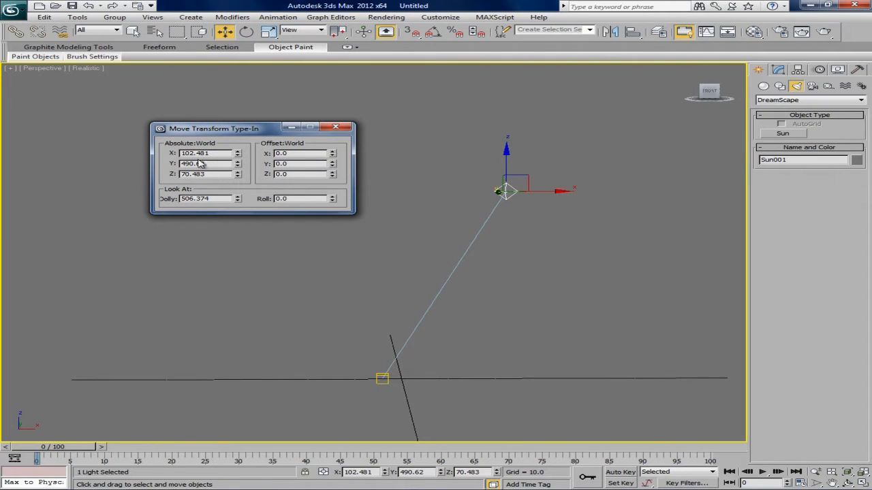
pyautogui.click(335, 127)
# Shift the Sun light's target slightly along X toward the origin in the perspective view, and deselect it
pyautogui.moveTo(341, 133); pyautogui.dragTo(354, 135, button='middle')
pyautogui.click(354, 173)
pyautogui.click(397, 386)
pyautogui.moveTo(445, 386); pyautogui.dragTo(456, 386)
pyautogui.click(291, 259)
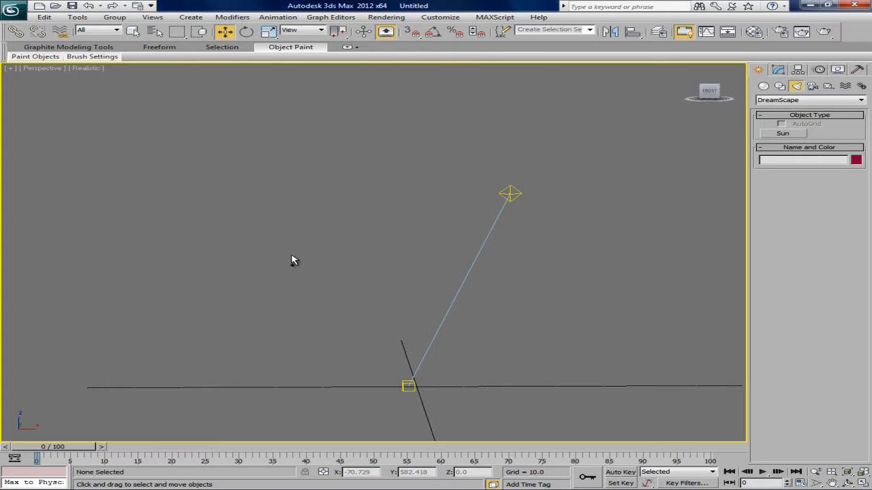
# Create a camera from the current perspective view and return to the four-view layout
pyautogui.hotkey('ctrl', 'c')
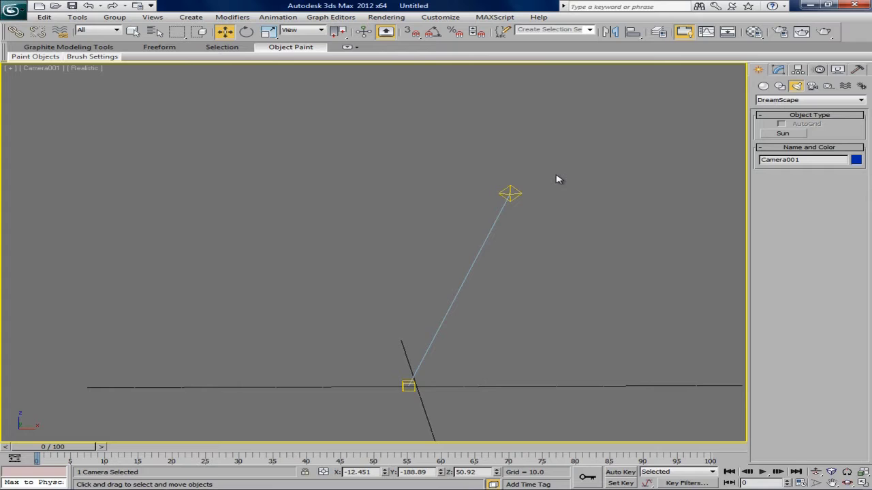
pyautogui.hotkey('alt', 'w')
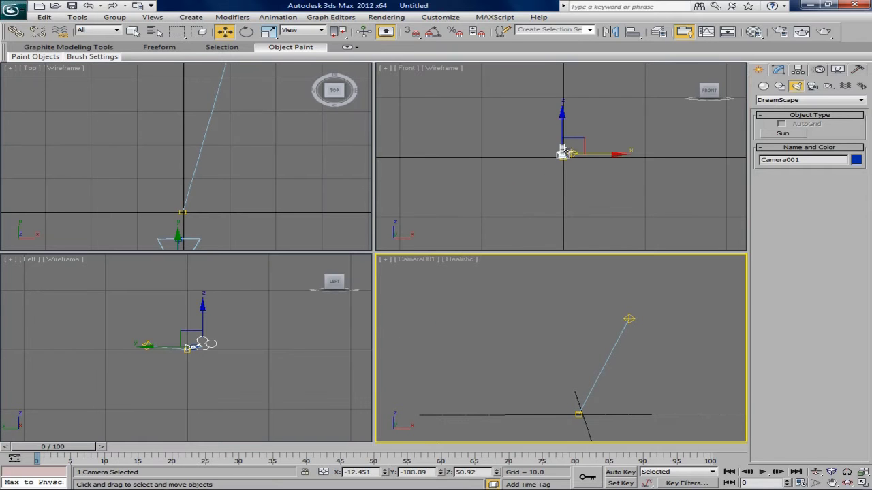
pyautogui.moveTo(567, 152); pyautogui.dragTo(572, 153, button='middle')
pyautogui.scroll(4, 571, 153)
pyautogui.click(524, 165)
# Select the camera's target in the top view, nudge it slightly along negative X, and deselect it
pyautogui.scroll(-4, 191, 157)
pyautogui.scroll(1, 201, 161)
pyautogui.moveTo(202, 161); pyautogui.dragTo(175, 119, button='middle')
pyautogui.scroll(4, 208, 133)
pyautogui.scroll(3, 175, 118)
pyautogui.moveTo(224, 140); pyautogui.dragTo(258, 118, button='middle')
pyautogui.moveTo(256, 123); pyautogui.dragTo(142, 96)
pyautogui.scroll(-2, 142, 96)
pyautogui.moveTo(136, 85); pyautogui.dragTo(161, 122, button='middle')
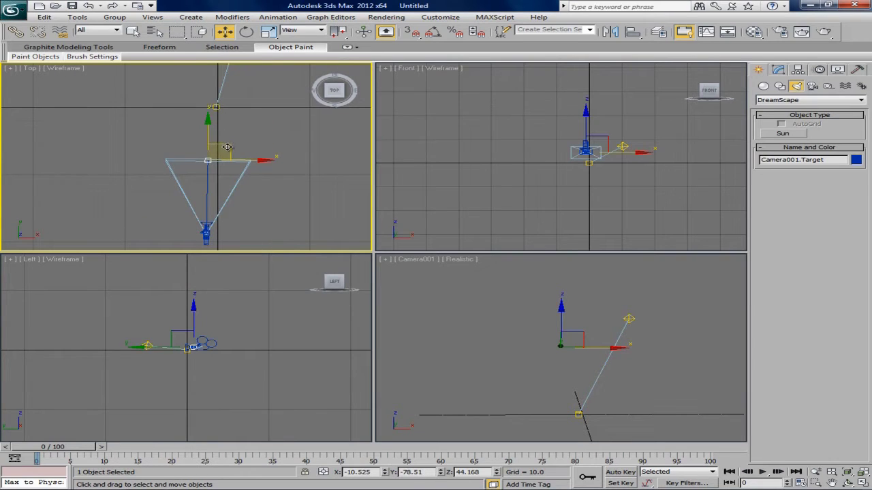
pyautogui.moveTo(227, 147); pyautogui.dragTo(224, 146)
pyautogui.click(307, 124)
pyautogui.scroll(-3, 307, 125)
pyautogui.moveTo(303, 127); pyautogui.dragTo(294, 173, button='middle')
pyautogui.scroll(-2, 493, 107)
pyautogui.moveTo(492, 106); pyautogui.dragTo(498, 114, button='middle')
pyautogui.click(288, 274)
# Open the Environment and Effects settings and make the window taller, keeping it clear of the camera view
pyautogui.click(520, 315)
pyautogui.press('8')
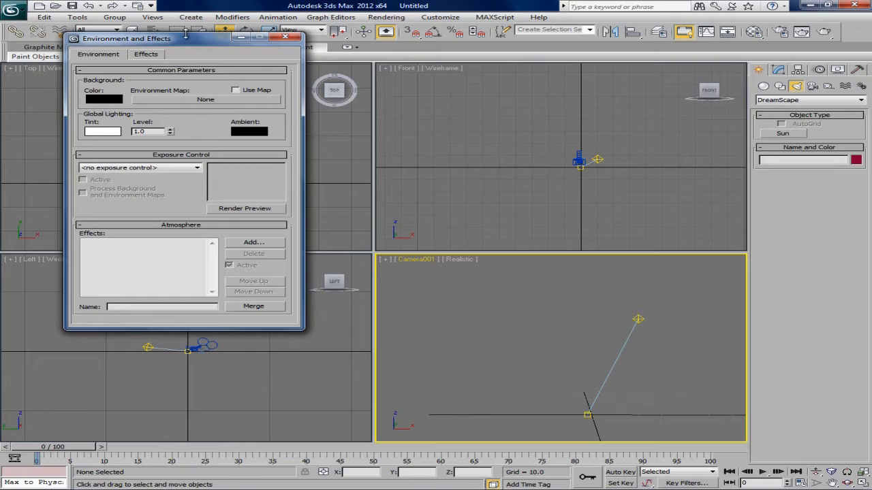
pyautogui.moveTo(185, 34); pyautogui.dragTo(184, 43)
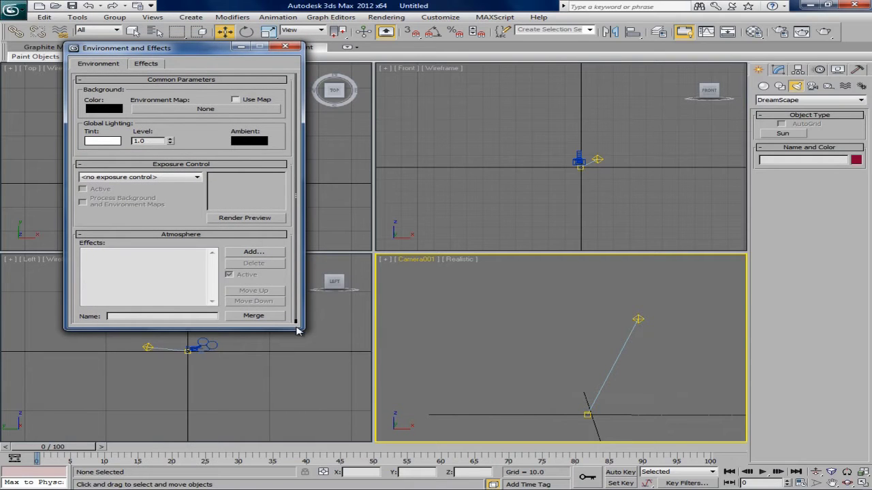
pyautogui.moveTo(297, 328); pyautogui.dragTo(305, 375)
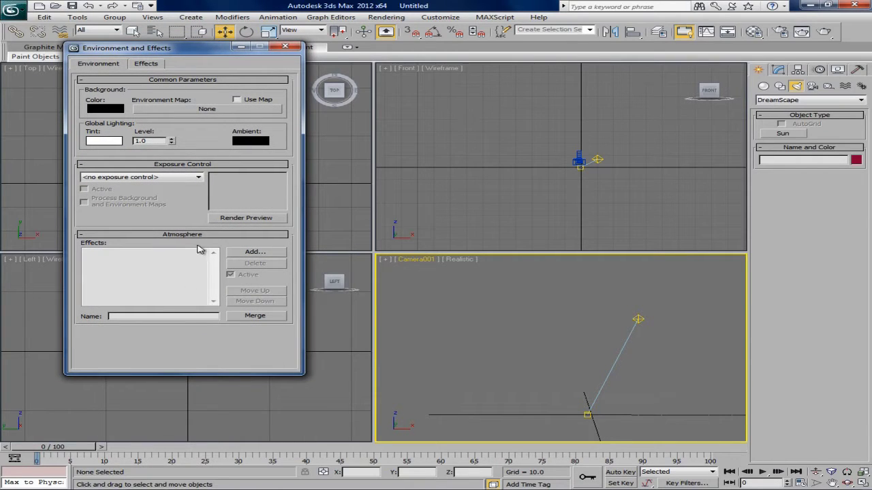
pyautogui.moveTo(142, 49); pyautogui.dragTo(129, 48)
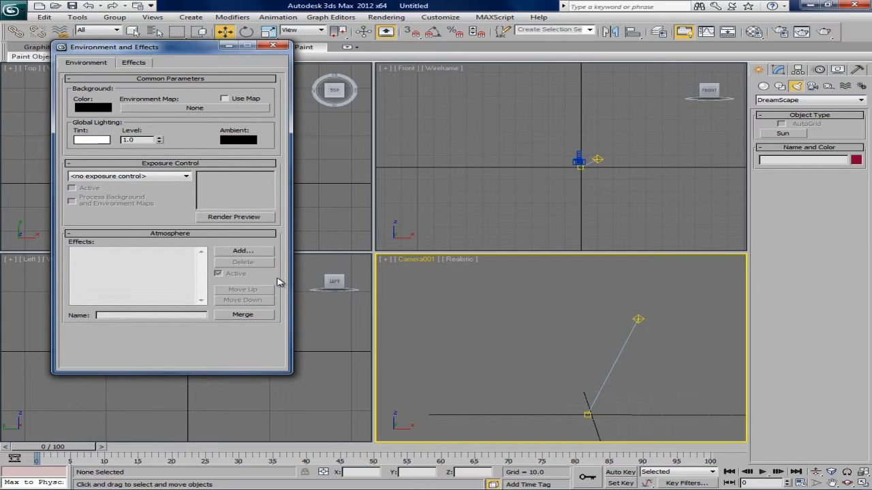
pyautogui.click(501, 156)
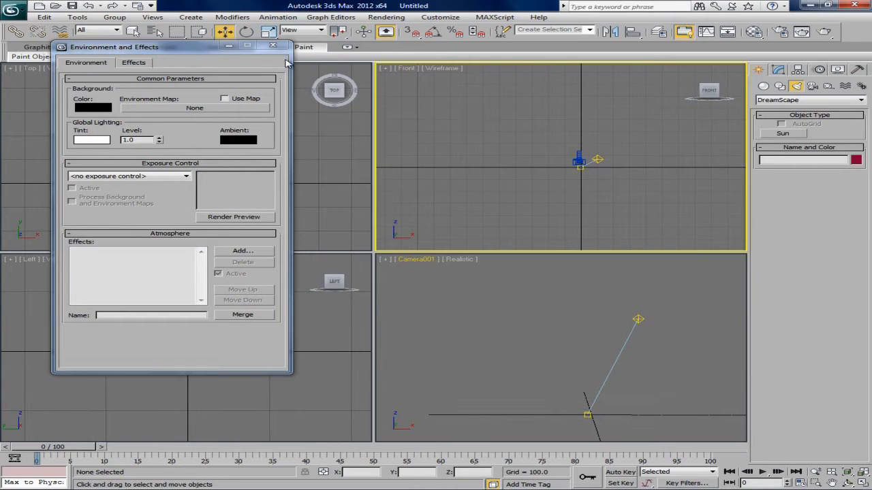
pyautogui.moveTo(175, 47); pyautogui.dragTo(173, 35)
# Make the camera view active and add a DreamScape atmospheric effect to the environment
pyautogui.click(584, 308)
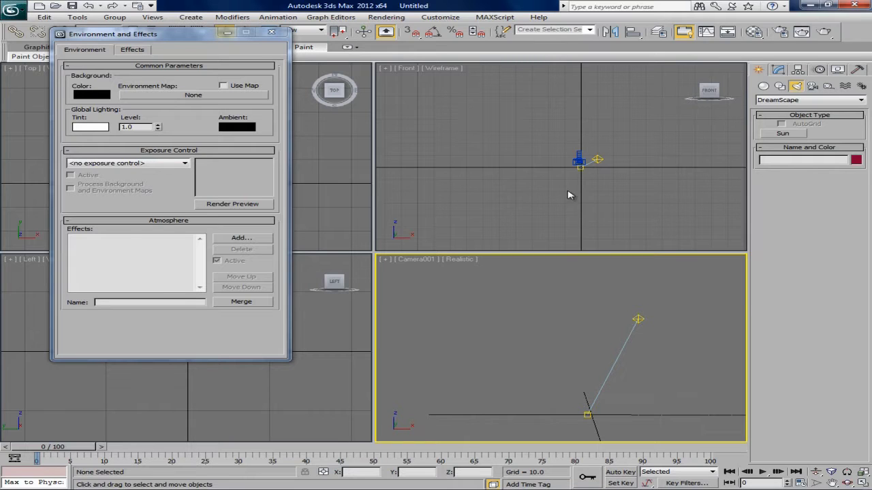
pyautogui.click(556, 180)
pyautogui.click(588, 297)
pyautogui.click(250, 240)
pyautogui.click(102, 111)
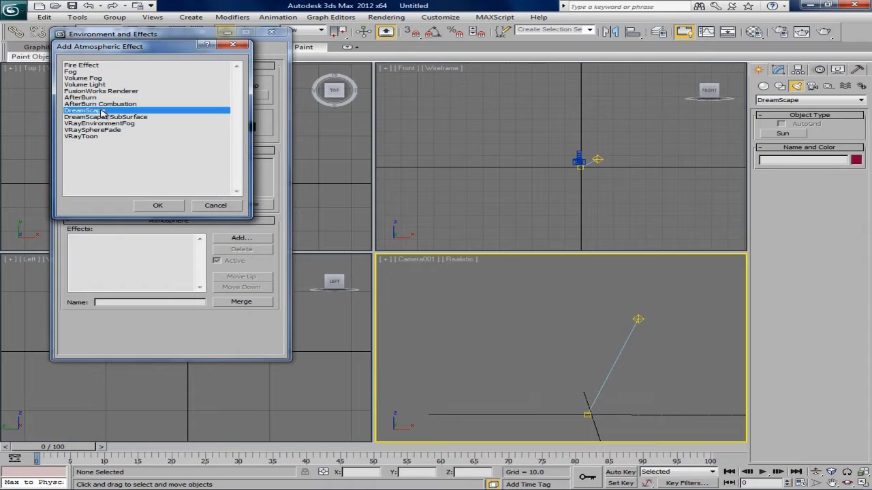
pyautogui.click(146, 206)
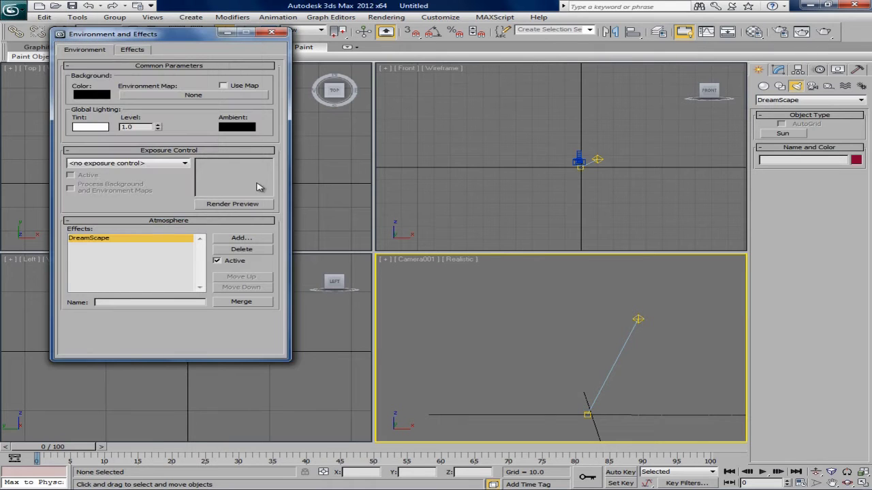
# Open the DreamScape Sky Preview from the effect's general parameters
pyautogui.moveTo(151, 198); pyautogui.dragTo(120, 37)
pyautogui.scroll(-3, 286, 160)
pyautogui.click(240, 78)
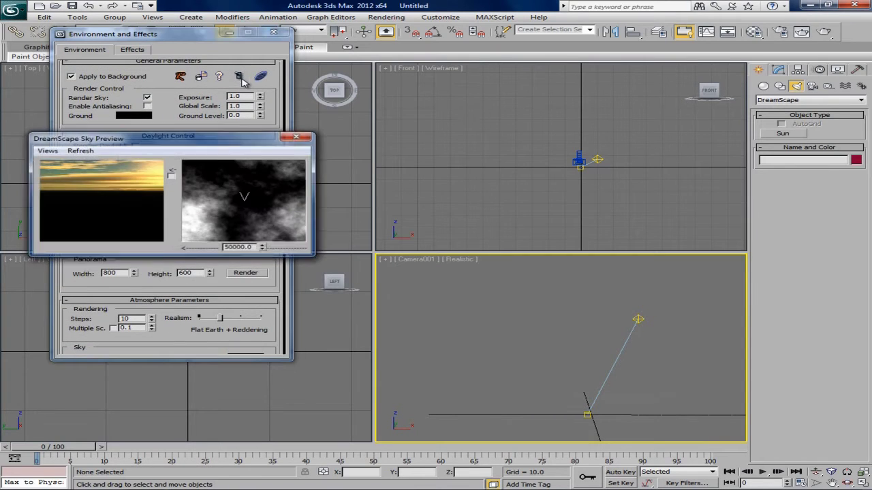
# Place the Sky Preview window beside the Environment and Effects window so the effect's parameters stay uncovered
pyautogui.moveTo(197, 146); pyautogui.dragTo(479, 46)
pyautogui.moveTo(420, 39); pyautogui.dragTo(418, 32)
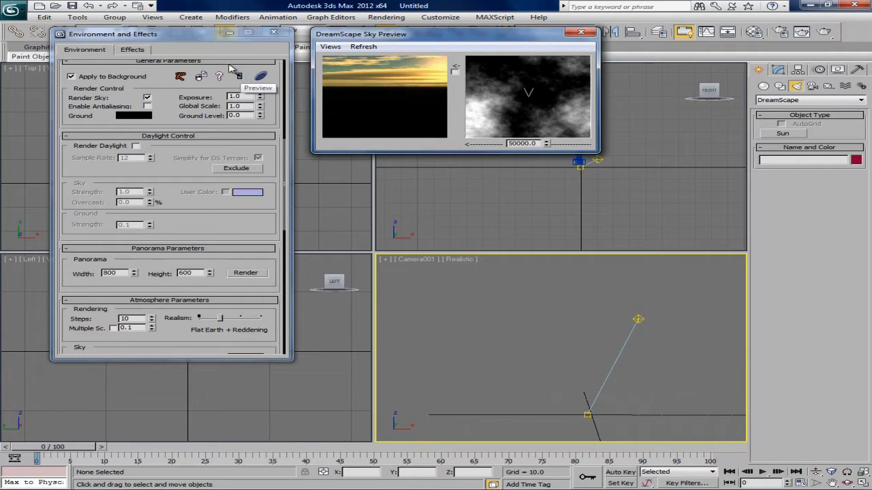
pyautogui.moveTo(188, 195); pyautogui.dragTo(172, 139)
pyautogui.moveTo(418, 40); pyautogui.dragTo(411, 39)
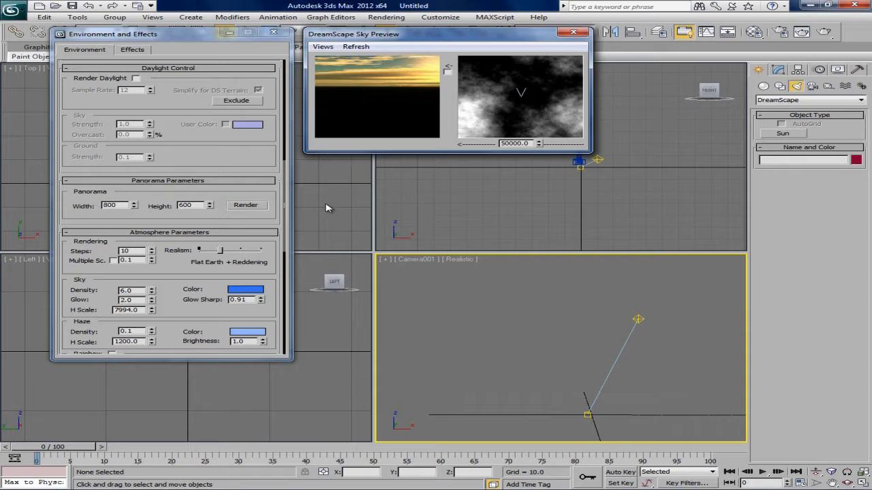
pyautogui.moveTo(374, 35); pyautogui.dragTo(368, 37)
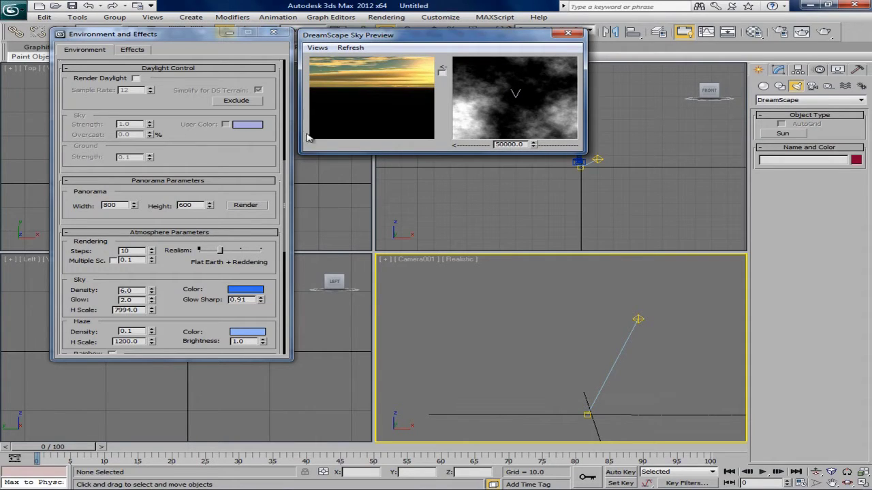
# Change the type of the DreamScape cloud layer to Cirrus
pyautogui.moveTo(283, 188); pyautogui.dragTo(304, 321)
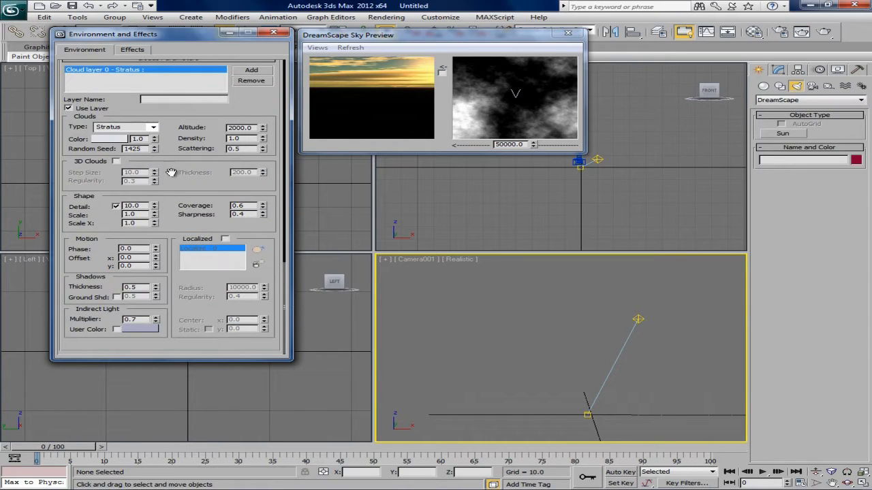
pyautogui.click(154, 127)
pyautogui.click(105, 142)
pyautogui.moveTo(180, 130); pyautogui.dragTo(229, 84)
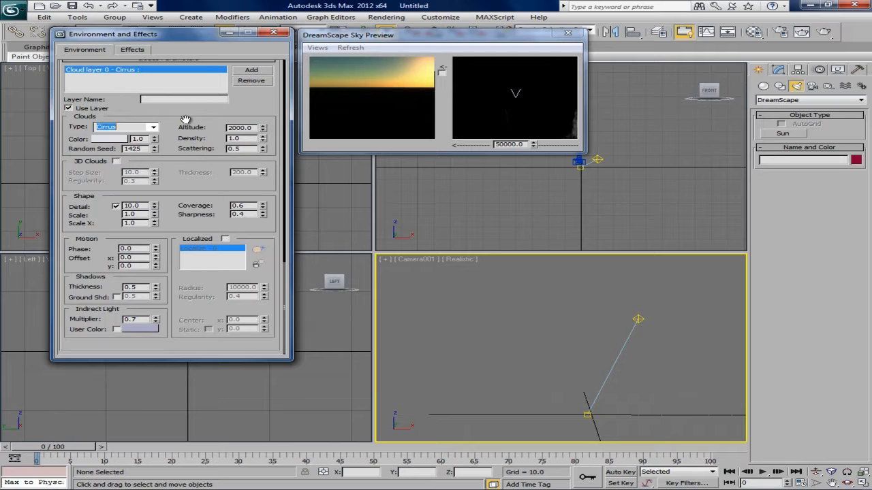
pyautogui.moveTo(392, 39); pyautogui.dragTo(387, 35)
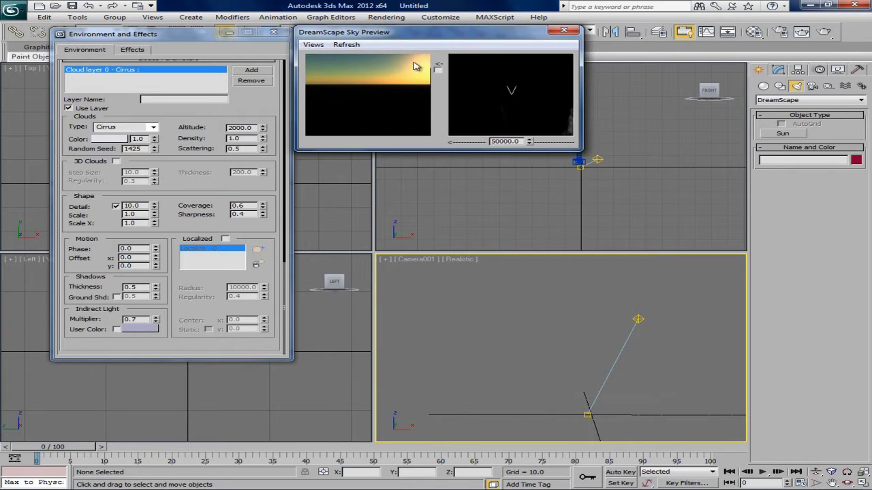
# Reposition the Sun in the camera view to about X 64, Z 63 and refresh the sky preview
pyautogui.click(638, 318)
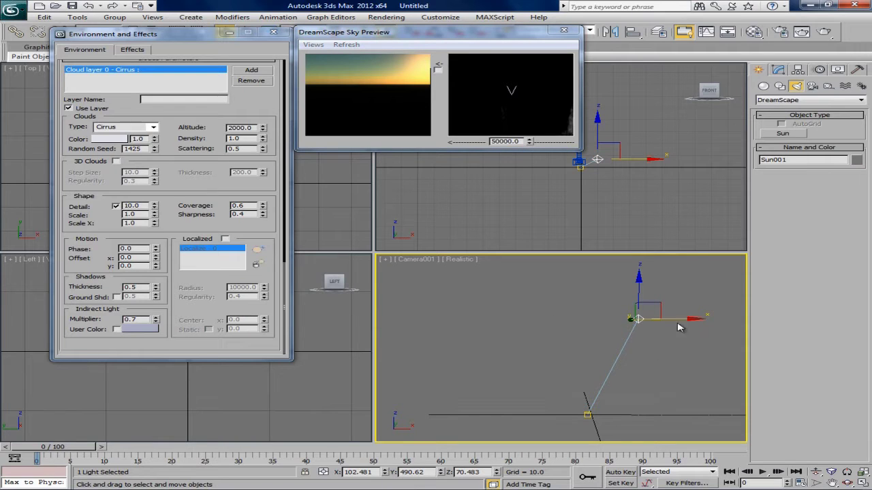
pyautogui.moveTo(692, 320); pyautogui.dragTo(679, 320)
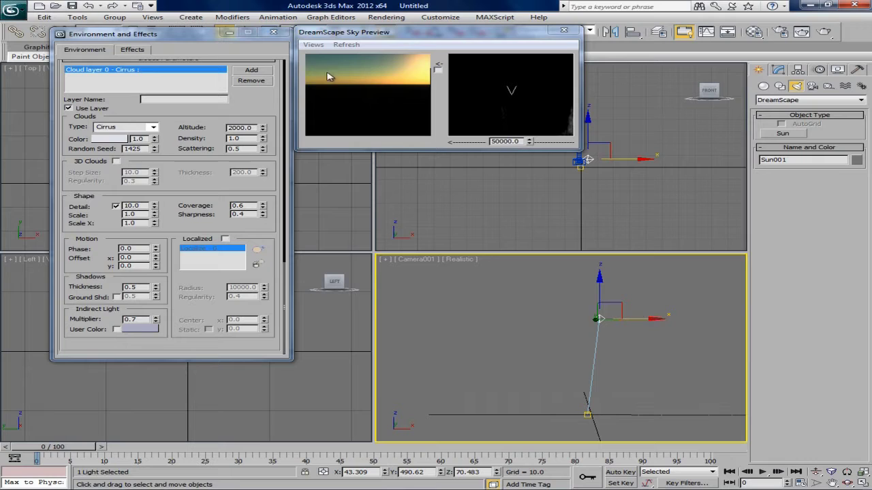
pyautogui.click(357, 45)
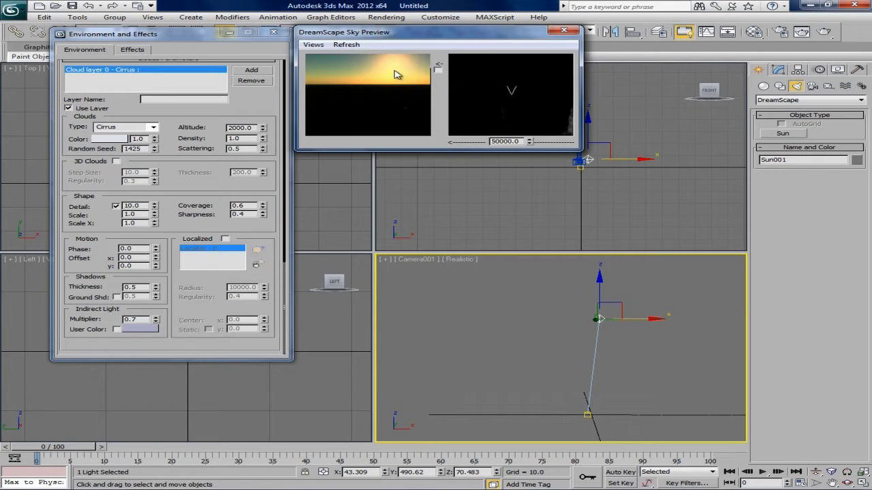
pyautogui.moveTo(620, 301); pyautogui.dragTo(633, 303)
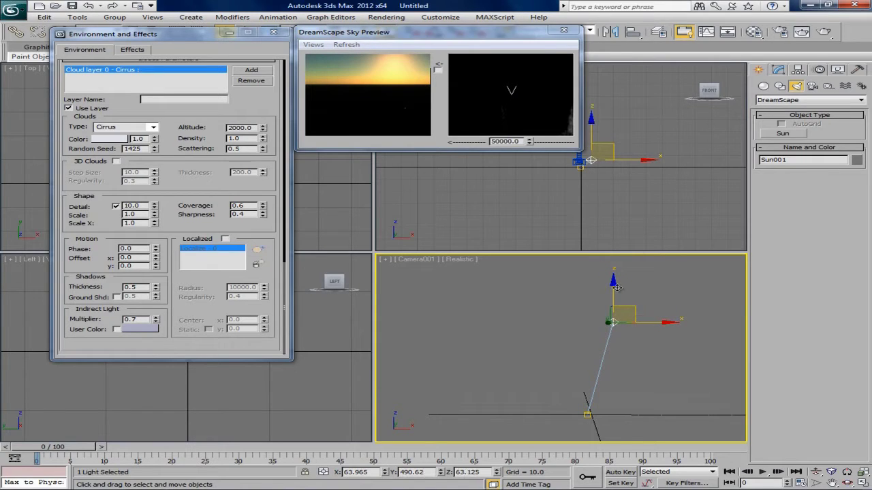
pyautogui.click(352, 46)
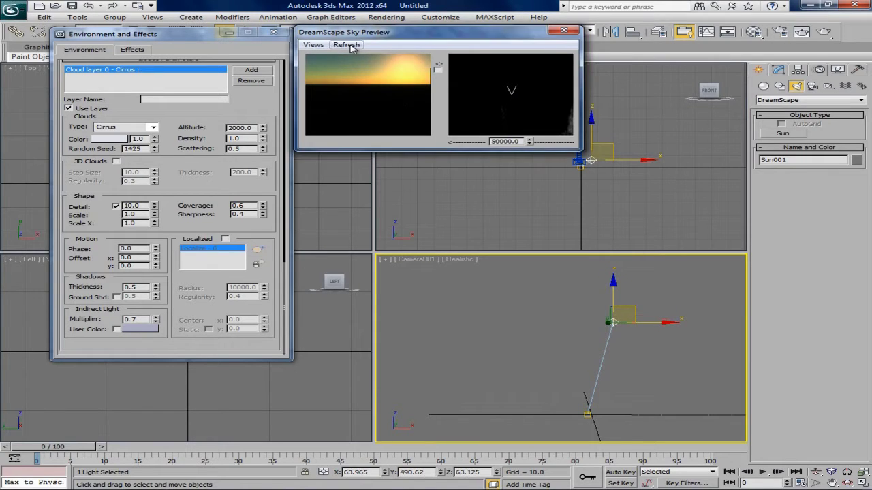
# Set the sky density to 7.0 and keep the sky glow at 2.0 in the atmosphere parameters
pyautogui.click(185, 187)
pyautogui.moveTo(202, 156); pyautogui.dragTo(233, 347)
pyautogui.moveTo(170, 151); pyautogui.dragTo(153, 186)
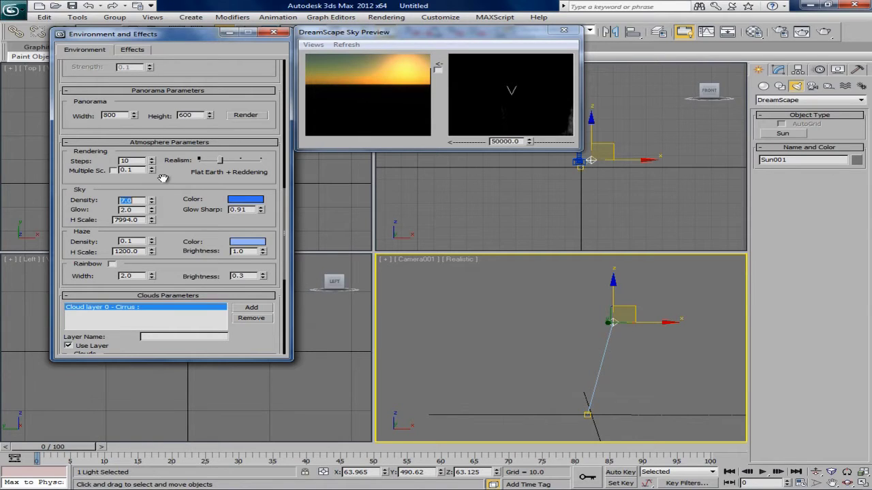
pyautogui.moveTo(167, 190)
pyautogui.mouseDown()
pyautogui.moveTo(166, 177)
pyautogui.moveTo(152, 196)
pyautogui.mouseUp()
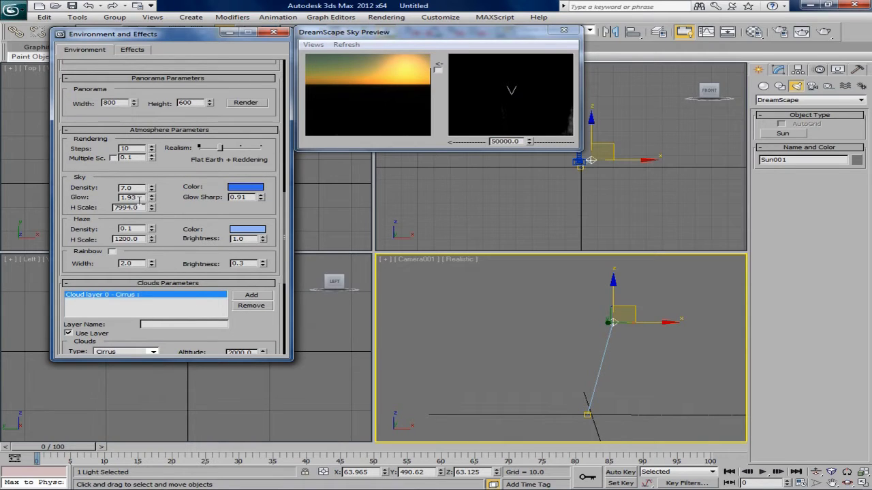
pyautogui.press('Return')
# Set the sky's H Scale to 6930 in the atmosphere parameters
pyautogui.moveTo(166, 208); pyautogui.dragTo(156, 189)
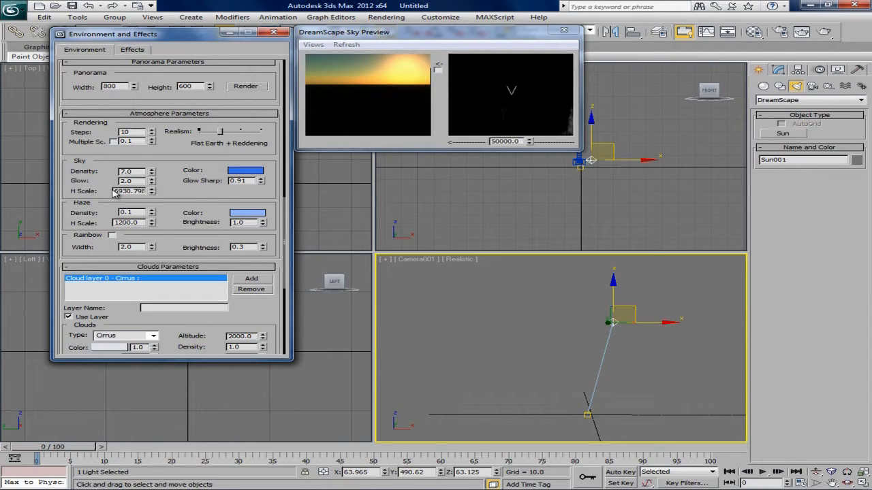
pyautogui.doubleClick(115, 192)
pyautogui.write('69')
pyautogui.moveTo(178, 186); pyautogui.dragTo(187, 86)
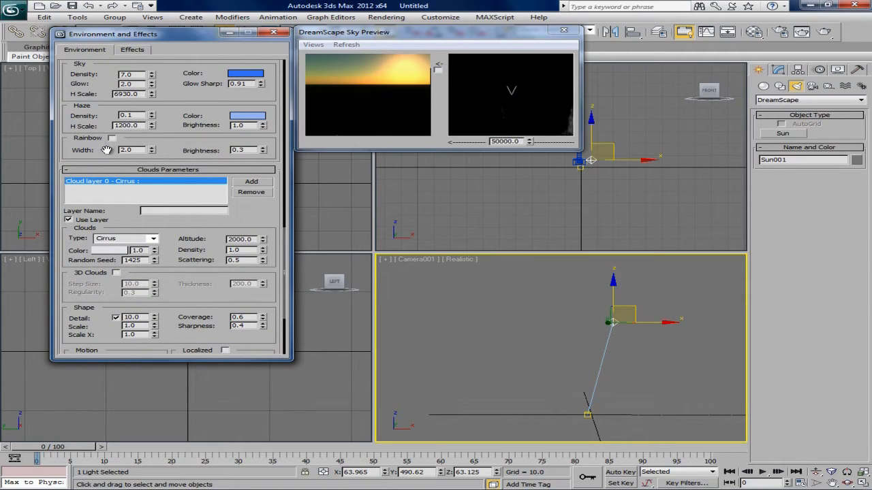
# Set the haze density to 0.2 and the haze H Scale to 1368
pyautogui.moveTo(186, 106); pyautogui.dragTo(153, 153)
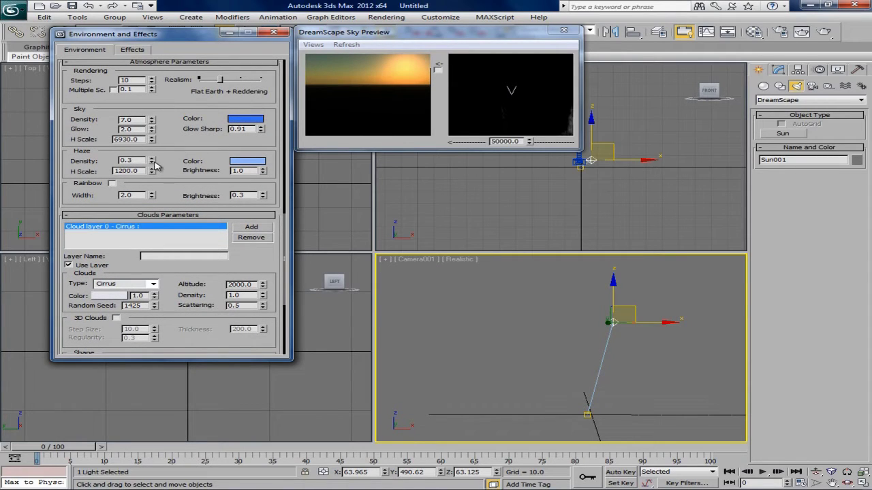
pyautogui.click(152, 163)
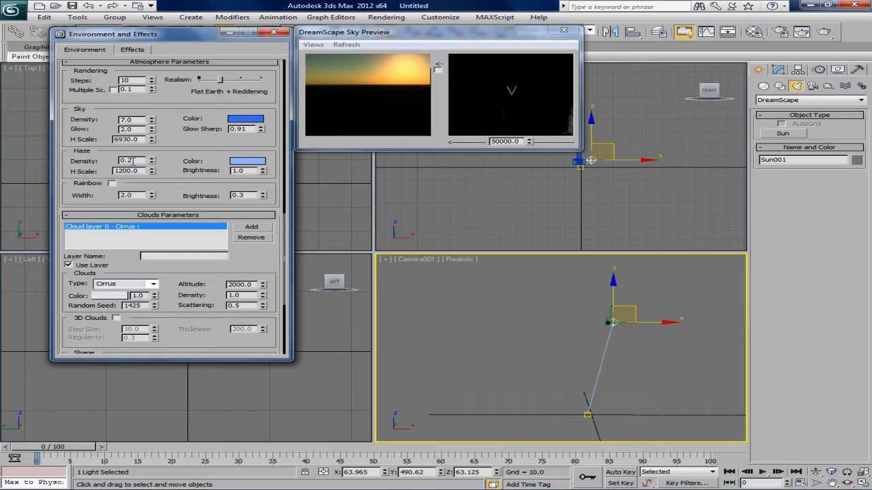
pyautogui.moveTo(179, 160); pyautogui.dragTo(151, 121)
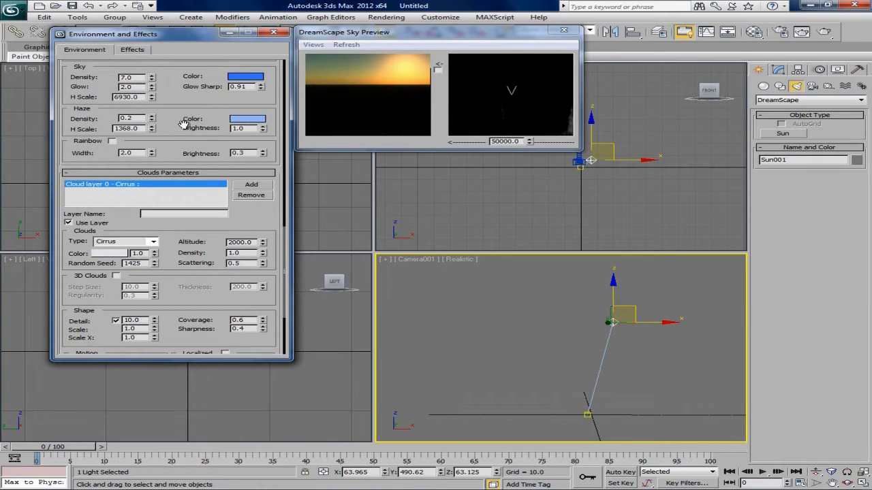
pyautogui.scroll(-4, 184, 127)
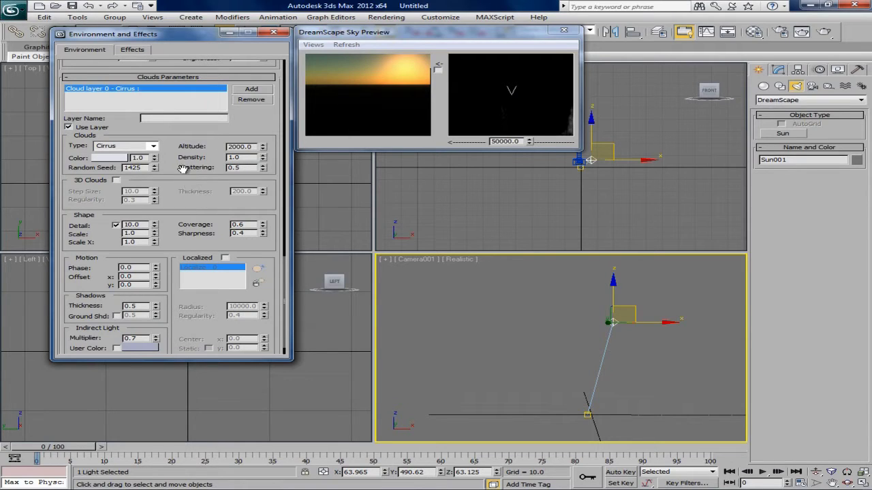
pyautogui.moveTo(180, 166); pyautogui.dragTo(226, 279)
pyautogui.moveTo(285, 247); pyautogui.dragTo(295, 189)
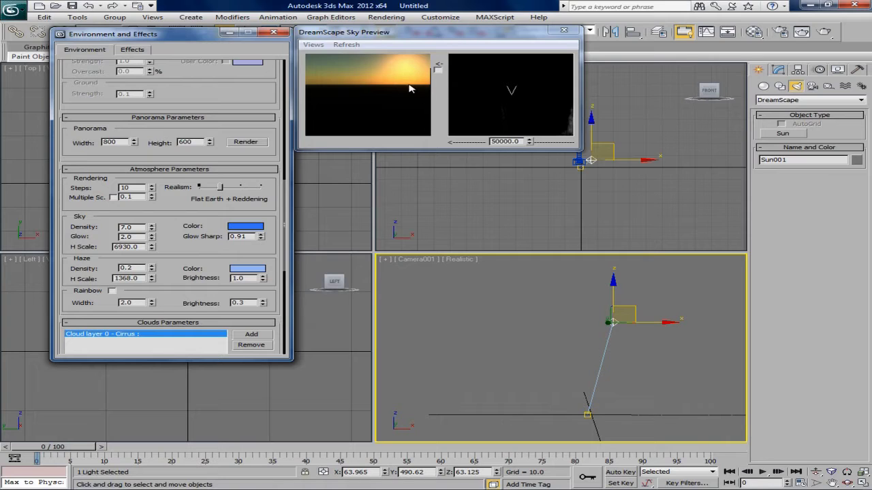
pyautogui.moveTo(373, 36); pyautogui.dragTo(379, 37)
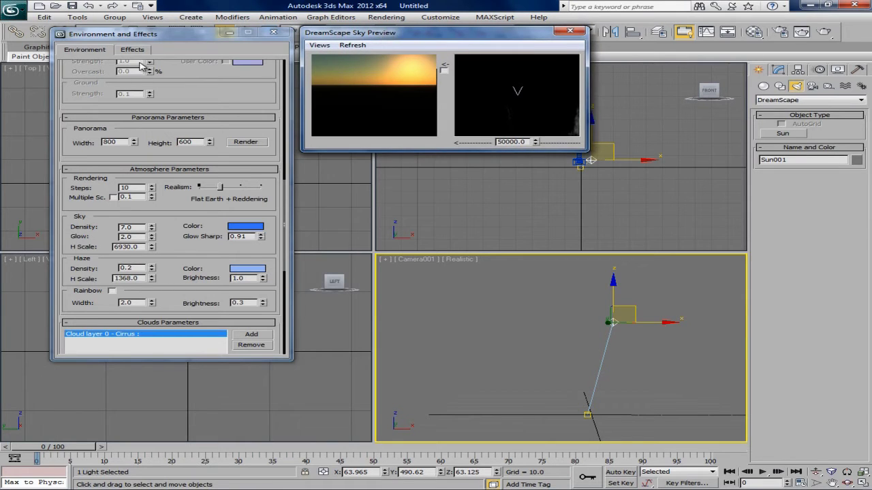
# Try the Stratus type on the cloud layer and switch it back to Cirrus
pyautogui.moveTo(290, 253); pyautogui.dragTo(280, 313)
pyautogui.click(142, 203)
pyautogui.click(112, 212)
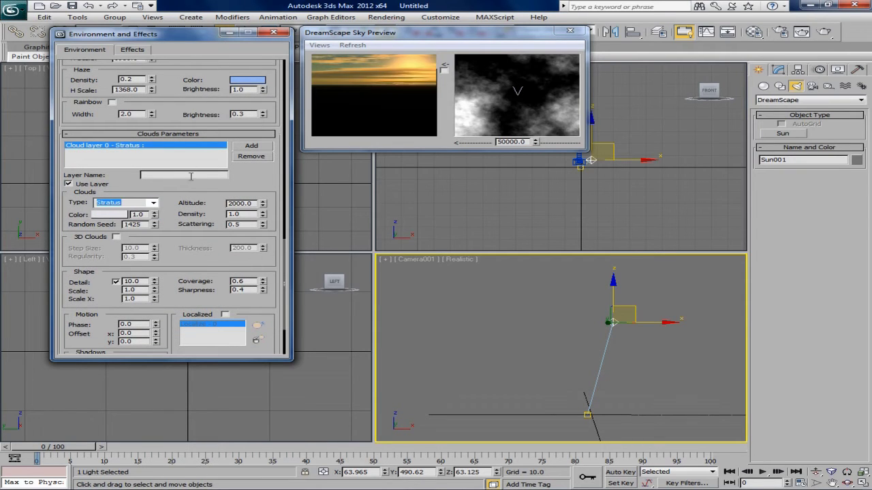
pyautogui.click(153, 203)
pyautogui.click(109, 221)
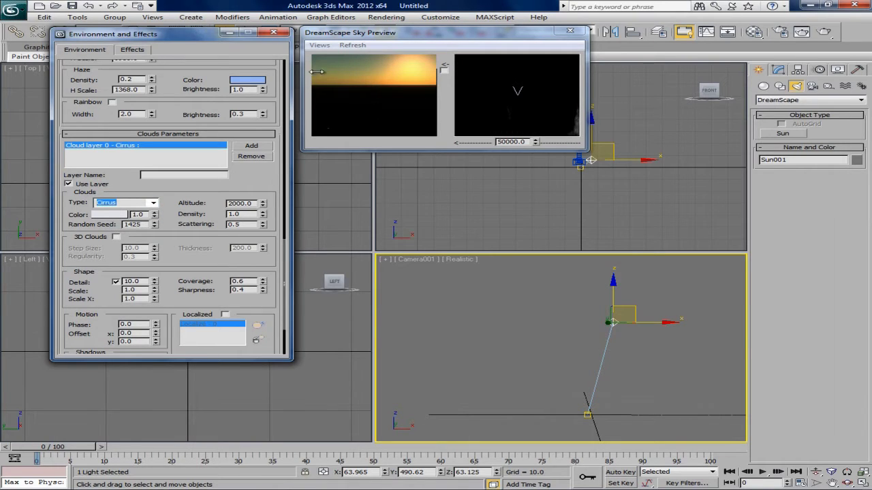
# Close the environment settings, render the camera view, and dismiss the rendered image and V-Ray messages, leaving the Sun deselected
pyautogui.click(274, 33)
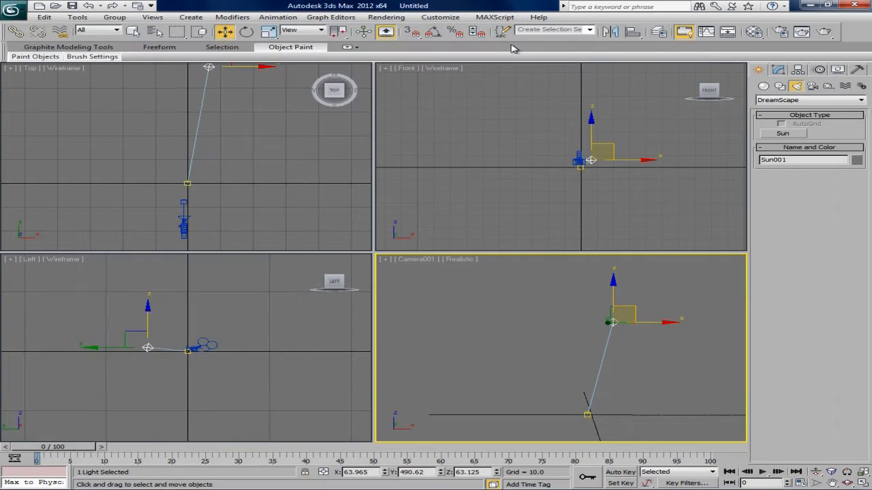
pyautogui.click(833, 32)
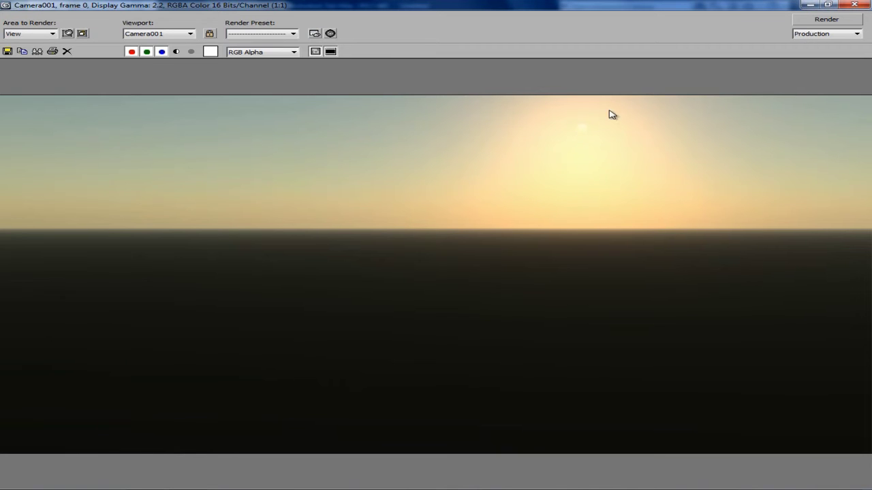
pyautogui.click(855, 5)
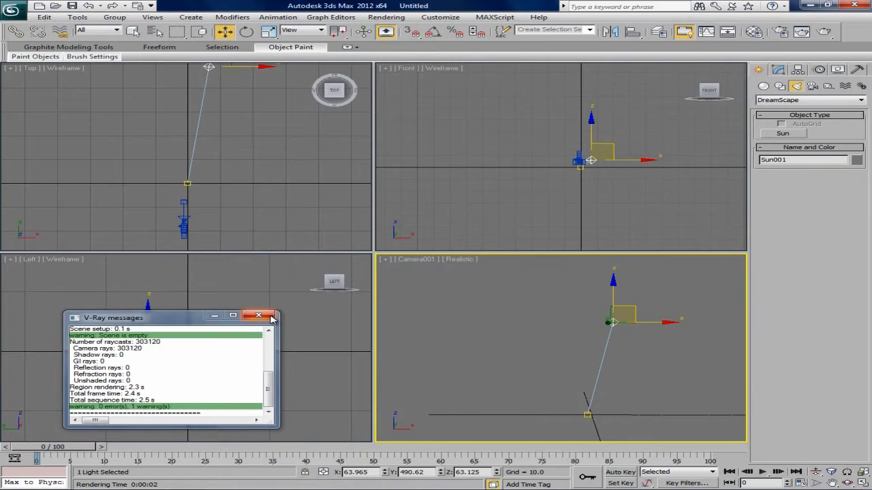
pyautogui.click(259, 316)
pyautogui.click(421, 315)
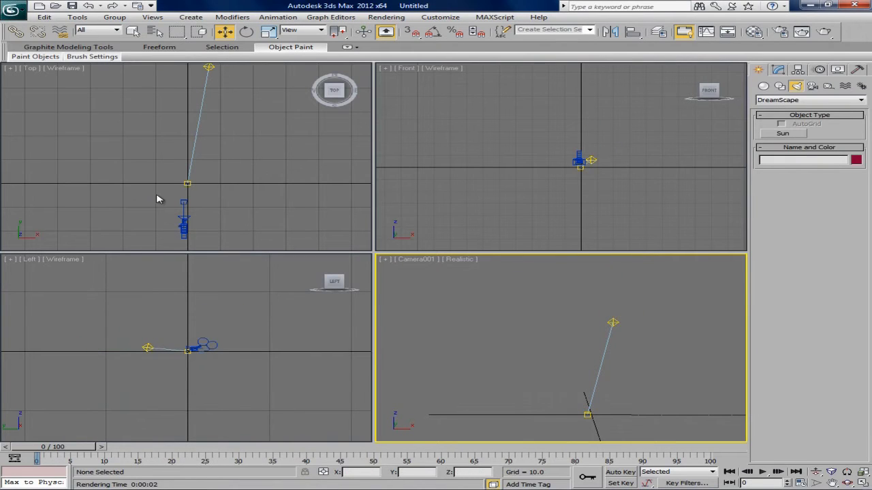
# Reframe the top, front and left views around the camera and the Sun
pyautogui.click(218, 174)
pyautogui.scroll(-2, 218, 174)
pyautogui.scroll(2, 219, 175)
pyautogui.scroll(-1, 214, 176)
pyautogui.moveTo(264, 145); pyautogui.dragTo(256, 153, button='middle')
pyautogui.click(607, 129)
pyautogui.scroll(5, 605, 157)
pyautogui.scroll(3, 156, 350)
pyautogui.scroll(3, 204, 334)
pyautogui.moveTo(235, 175); pyautogui.dragTo(223, 156, button='middle')
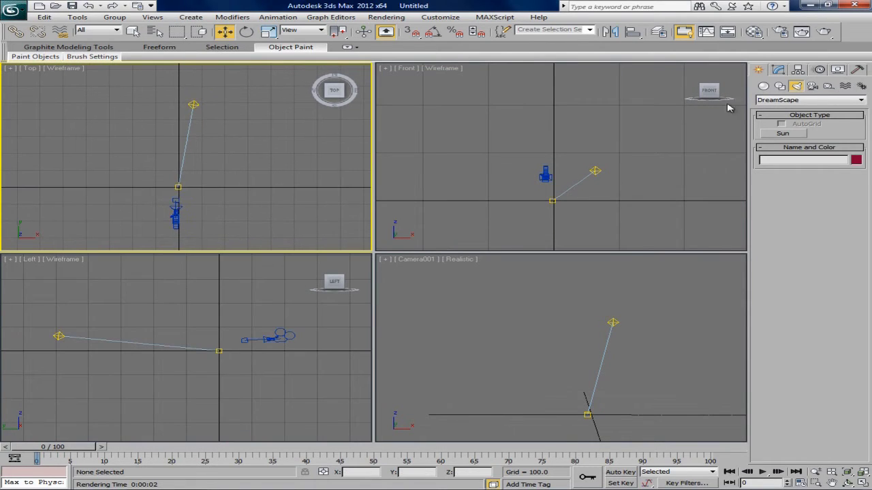
# Create a DreamScape Sea Surface about 893 wide and 760 long around the camera in the top view
pyautogui.click(763, 86)
pyautogui.click(809, 100)
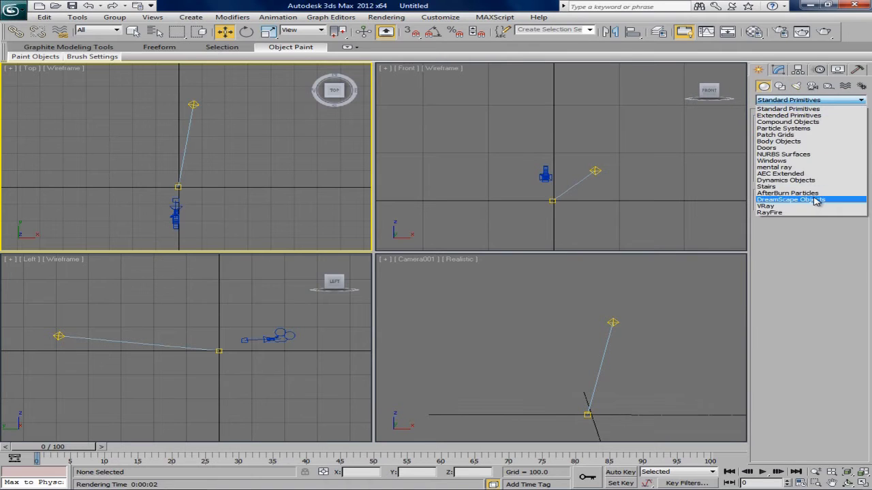
pyautogui.click(810, 200)
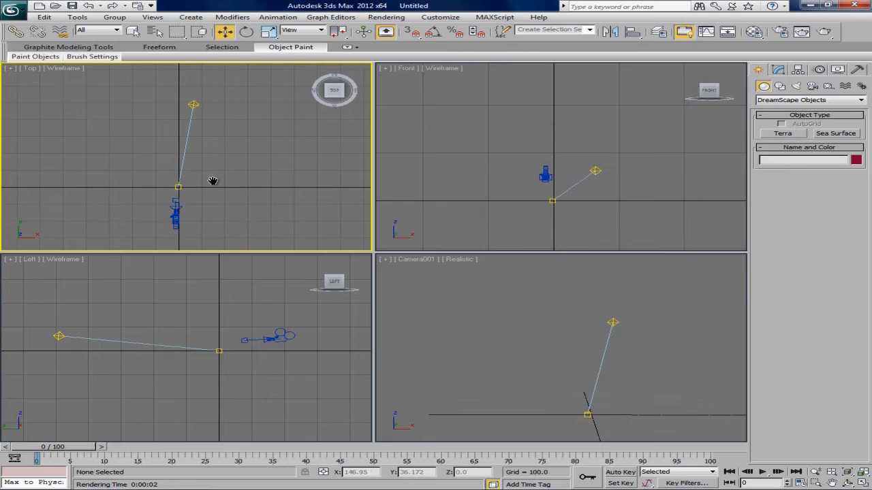
pyautogui.click(837, 134)
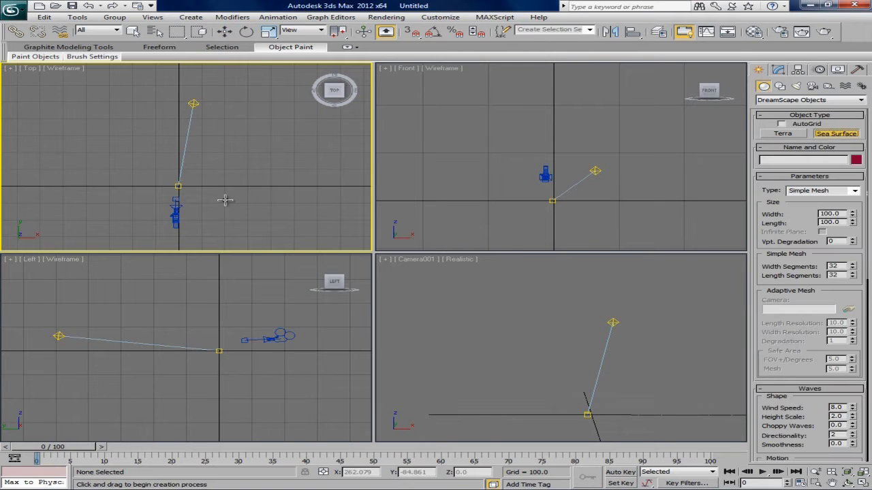
pyautogui.scroll(-2, 208, 186)
pyautogui.moveTo(116, 127); pyautogui.dragTo(261, 216)
pyautogui.scroll(2, 261, 127)
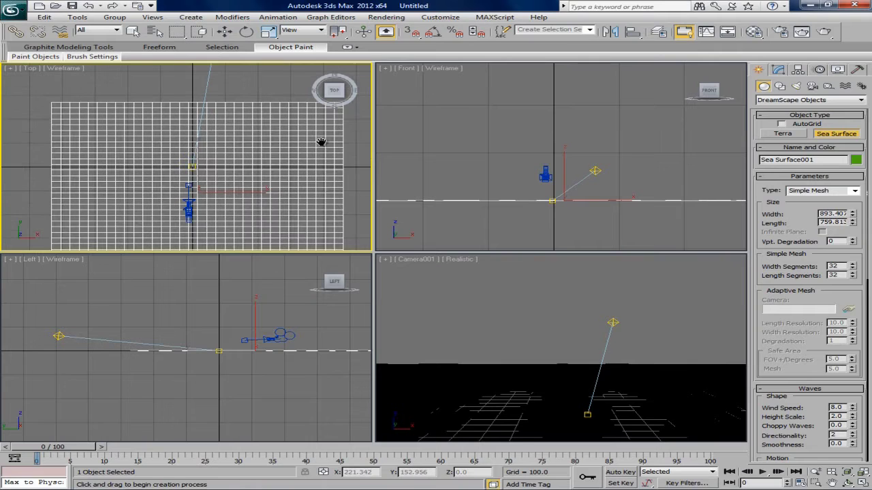
pyautogui.moveTo(279, 148); pyautogui.dragTo(272, 117, button='middle')
pyautogui.scroll(-1, 272, 117)
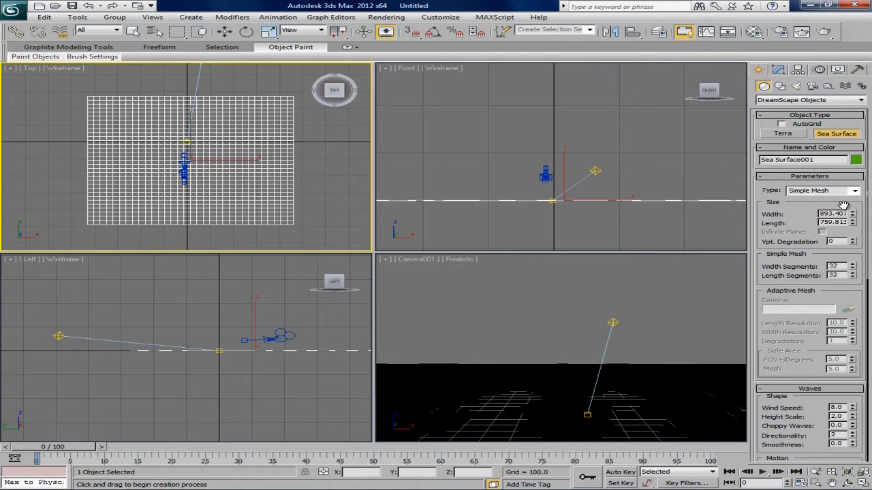
# Set the sea surface's width to 500 and reframe the top view around it
pyautogui.moveTo(852, 216); pyautogui.dragTo(853, 218)
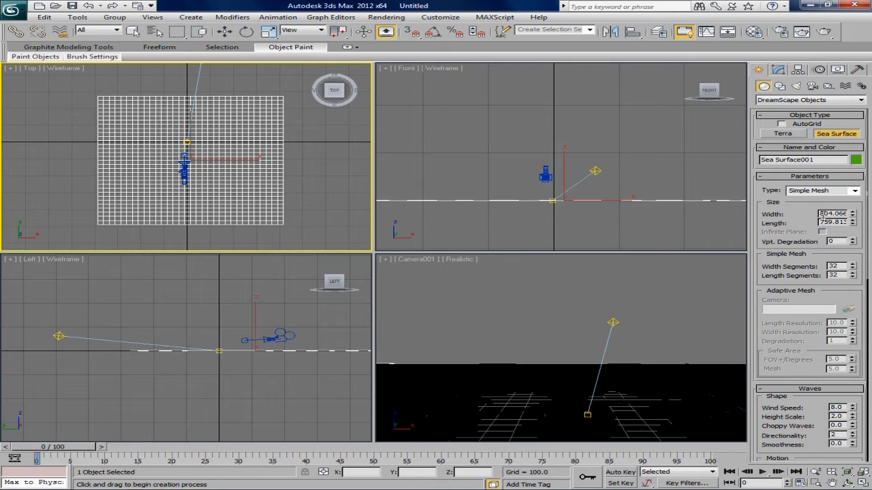
pyautogui.doubleClick(820, 214)
pyautogui.write('500')
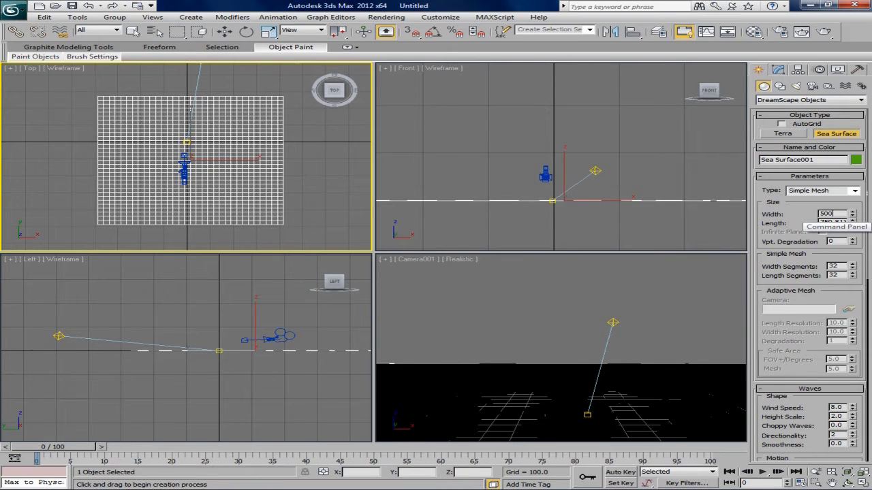
pyautogui.press('Return')
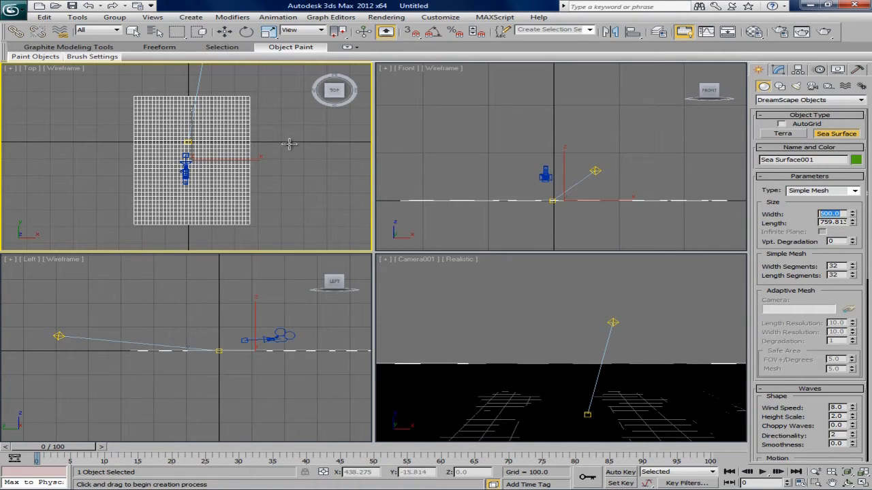
pyautogui.scroll(2, 284, 143)
pyautogui.moveTo(284, 143)
pyautogui.mouseDown(button='middle')
pyautogui.moveTo(277, 148)
pyautogui.moveTo(270, 134)
pyautogui.mouseUp(button='middle')
pyautogui.scroll(-2, 270, 134)
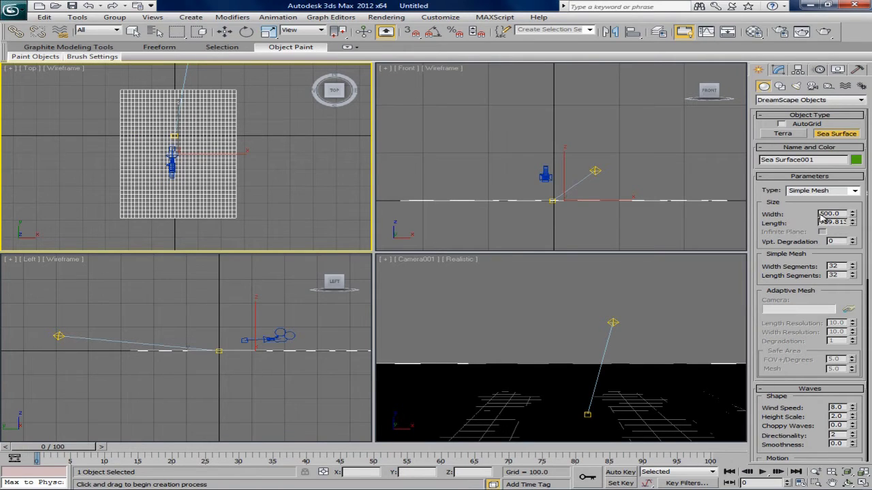
# Show polygon statistics in the camera view and set the sea surface's length to 1000
pyautogui.click(470, 279)
pyautogui.press('7')
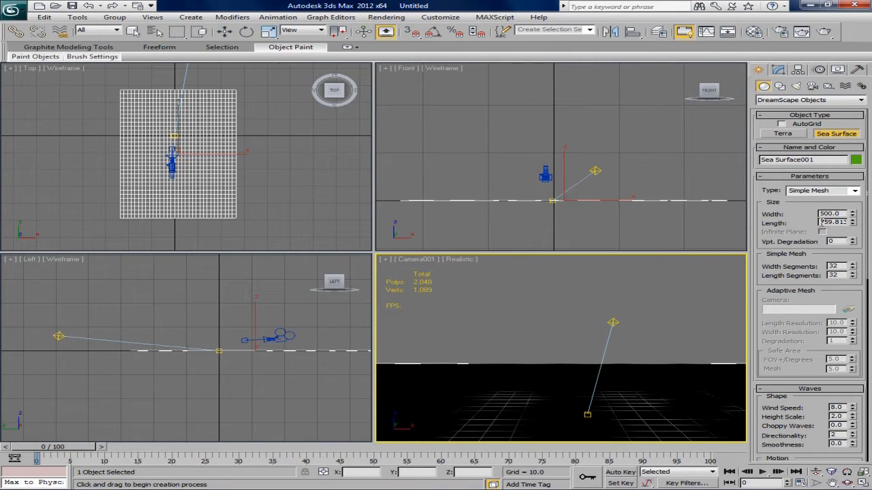
pyautogui.doubleClick(822, 222)
pyautogui.write('1000')
pyautogui.press('Return')
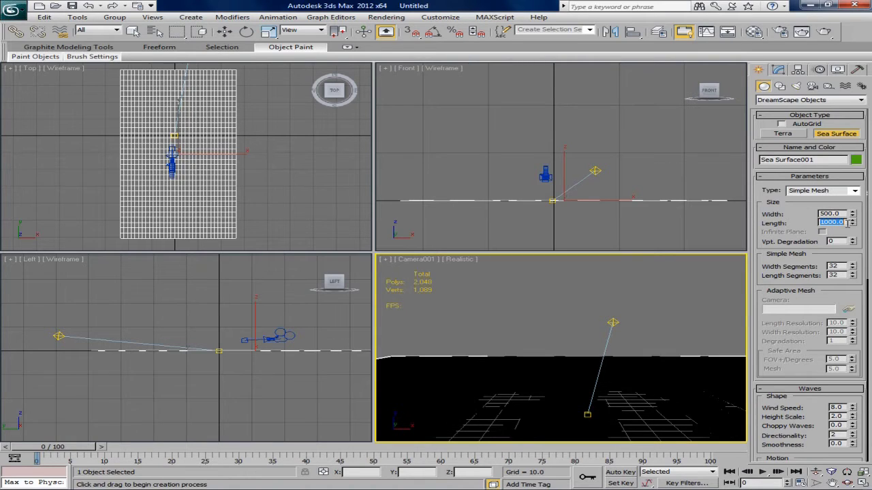
pyautogui.rightClick(318, 182)
pyautogui.moveTo(281, 143); pyautogui.dragTo(282, 161, button='middle')
pyautogui.scroll(-2, 282, 162)
pyautogui.middleClick(694, 154)
pyautogui.moveTo(75, 113); pyautogui.dragTo(79, 99, button='middle')
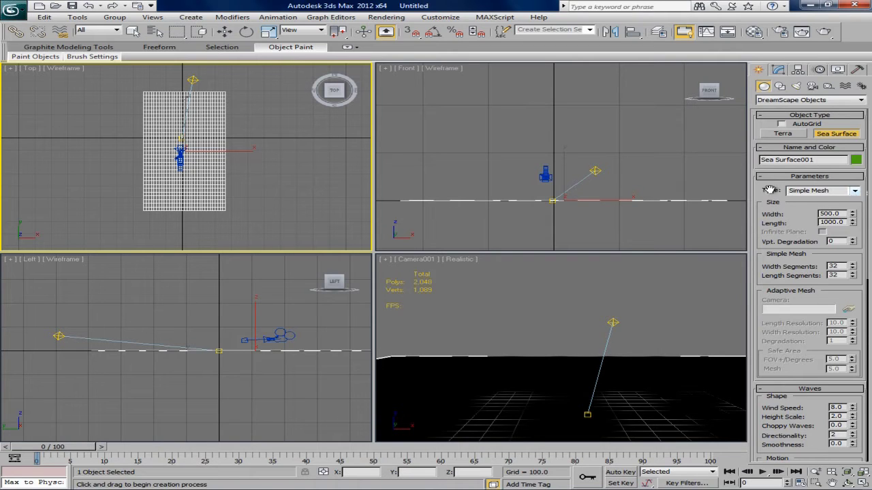
# Change the sea surface's type to Adaptive Mesh and pick Camera001 as its camera
pyautogui.click(844, 191)
pyautogui.click(841, 207)
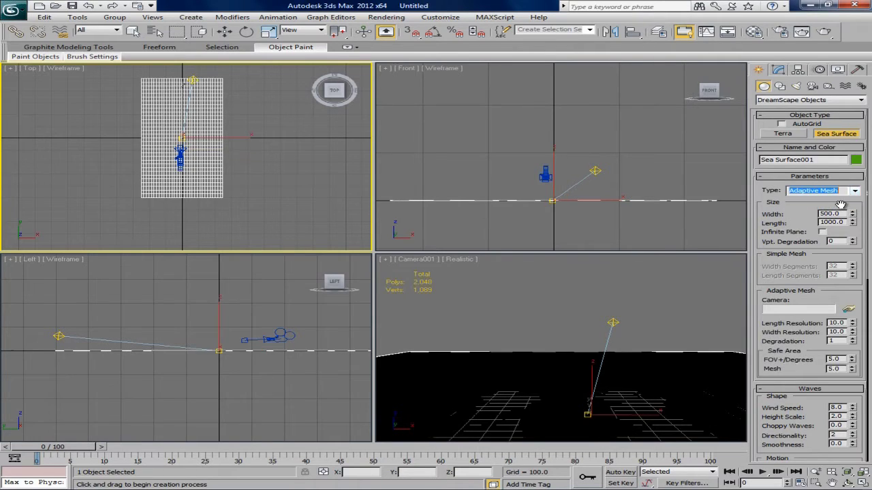
pyautogui.moveTo(179, 114); pyautogui.dragTo(190, 126, button='middle')
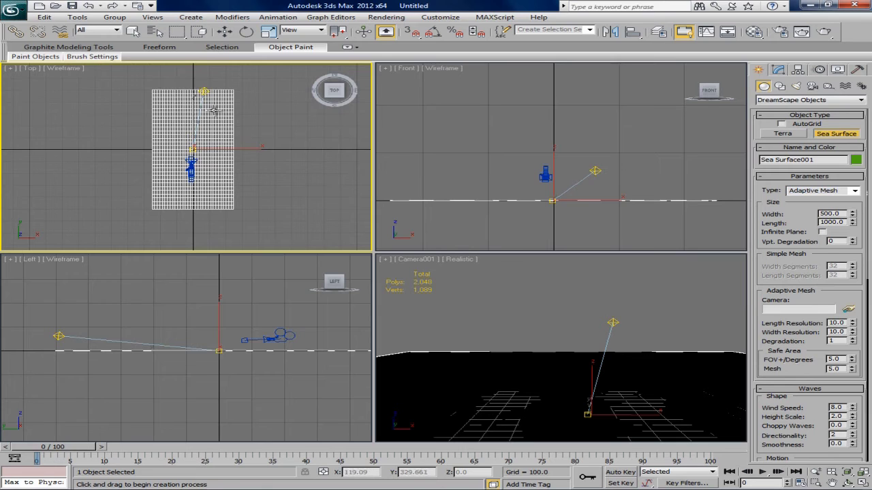
pyautogui.moveTo(572, 116); pyautogui.dragTo(573, 116, button='middle')
pyautogui.scroll(2, 574, 116)
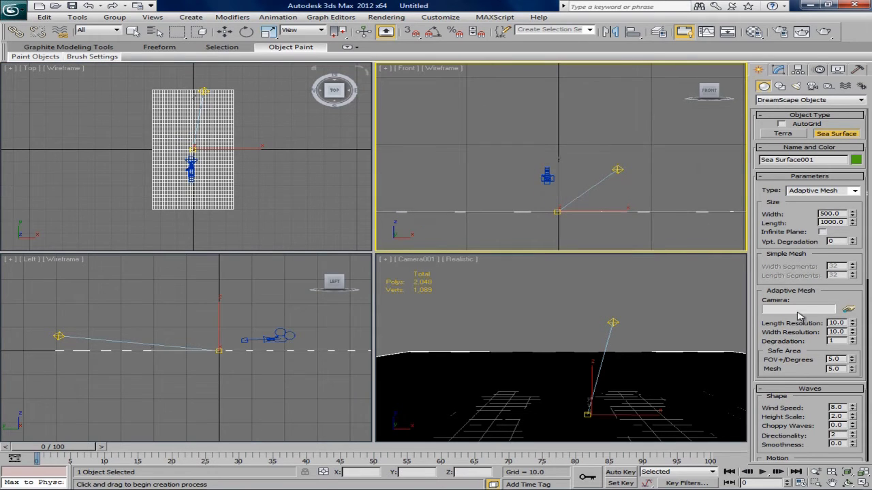
pyautogui.moveTo(794, 288); pyautogui.dragTo(824, 262)
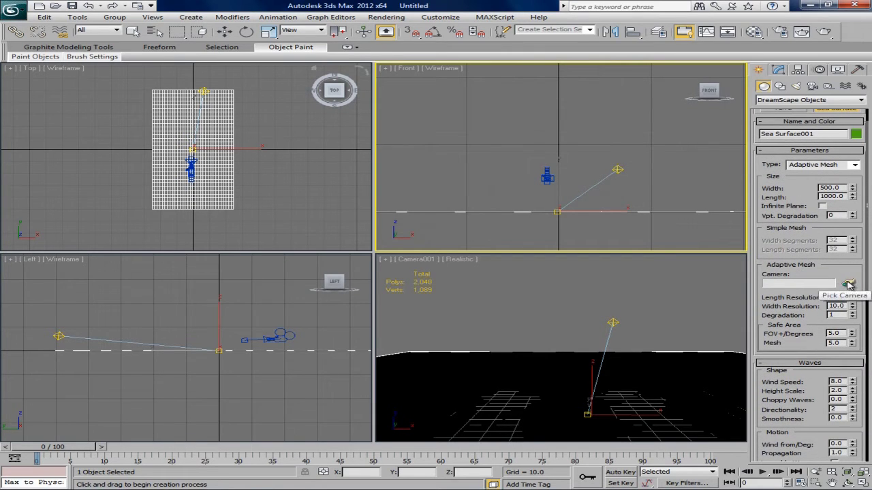
pyautogui.click(848, 284)
pyautogui.click(545, 175)
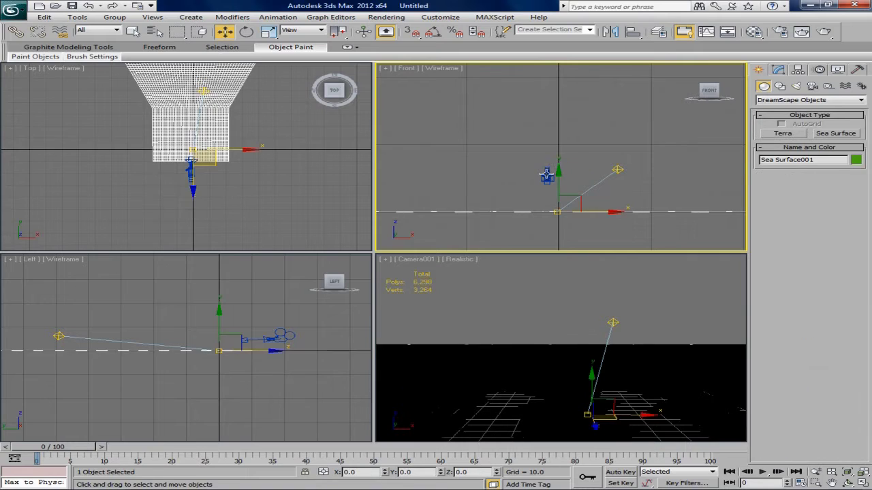
pyautogui.moveTo(158, 122); pyautogui.dragTo(155, 149, button='middle')
pyautogui.moveTo(230, 101); pyautogui.dragTo(230, 113, button='middle')
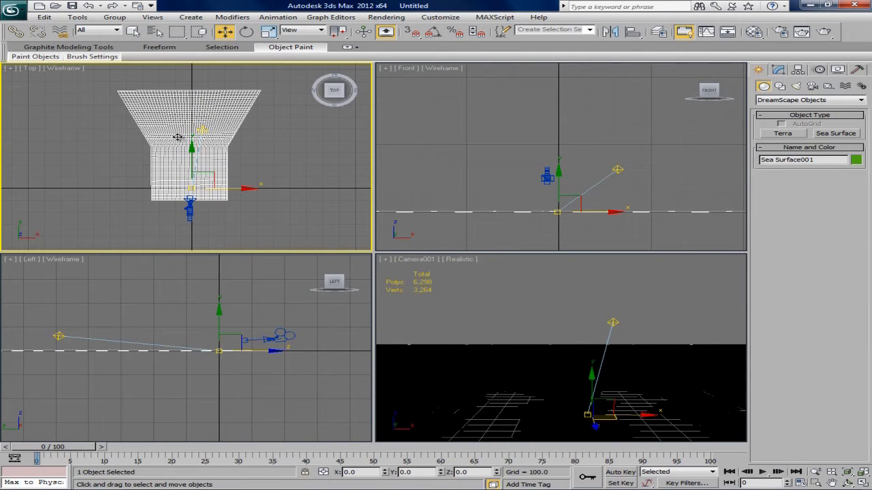
pyautogui.moveTo(113, 84); pyautogui.dragTo(109, 87, button='middle')
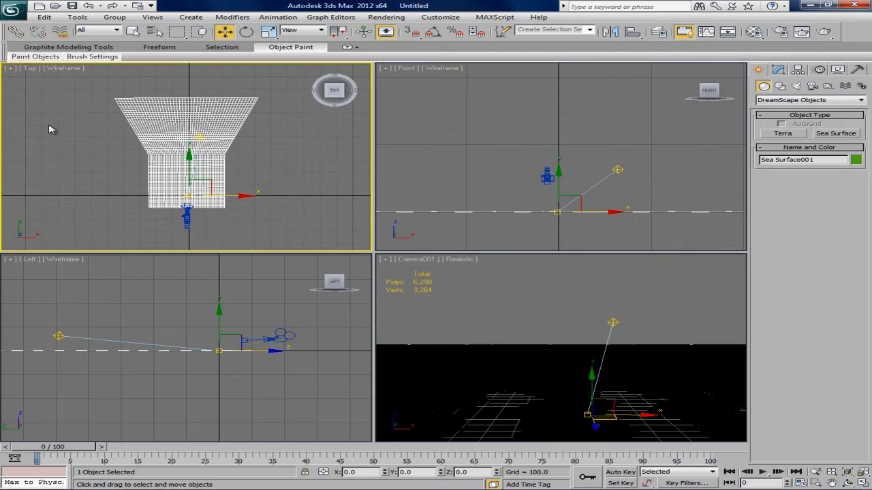
# Bring up the sea surface's wave parameters for modification and switch the camera view's display to Shaded
pyautogui.click(778, 71)
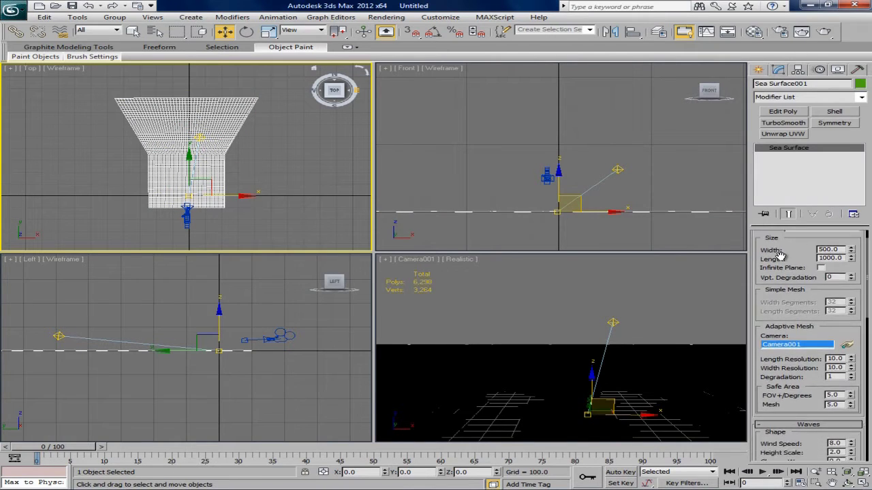
pyautogui.moveTo(779, 253); pyautogui.dragTo(764, 306)
pyautogui.moveTo(789, 447); pyautogui.dragTo(773, 253)
pyautogui.moveTo(771, 333)
pyautogui.mouseDown()
pyautogui.moveTo(765, 271)
pyautogui.moveTo(758, 375)
pyautogui.moveTo(782, 235)
pyautogui.moveTo(780, 321)
pyautogui.mouseUp()
pyautogui.rightClick(576, 283)
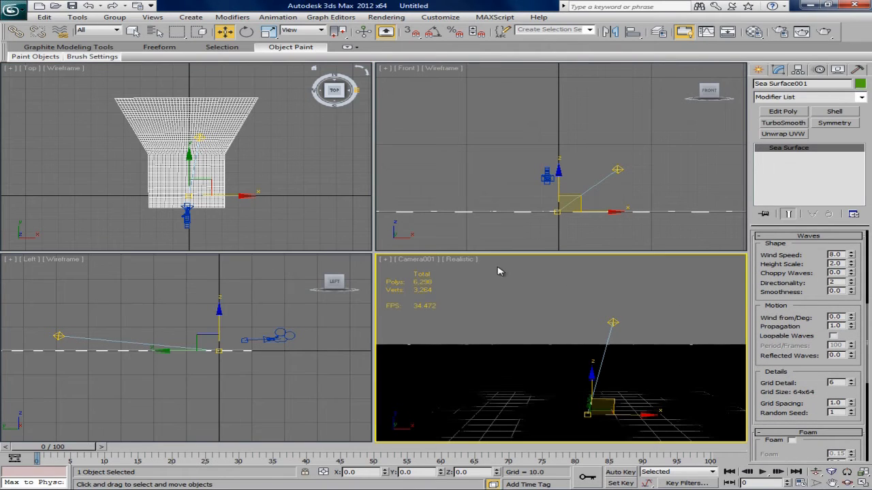
pyautogui.click(461, 261)
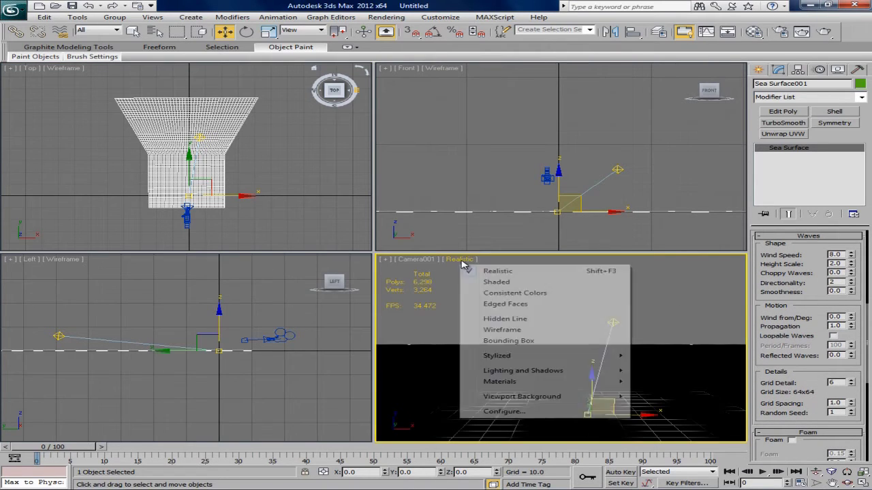
pyautogui.click(532, 284)
pyautogui.moveTo(787, 277)
pyautogui.mouseDown()
pyautogui.moveTo(788, 298)
pyautogui.moveTo(788, 282)
pyautogui.mouseUp()
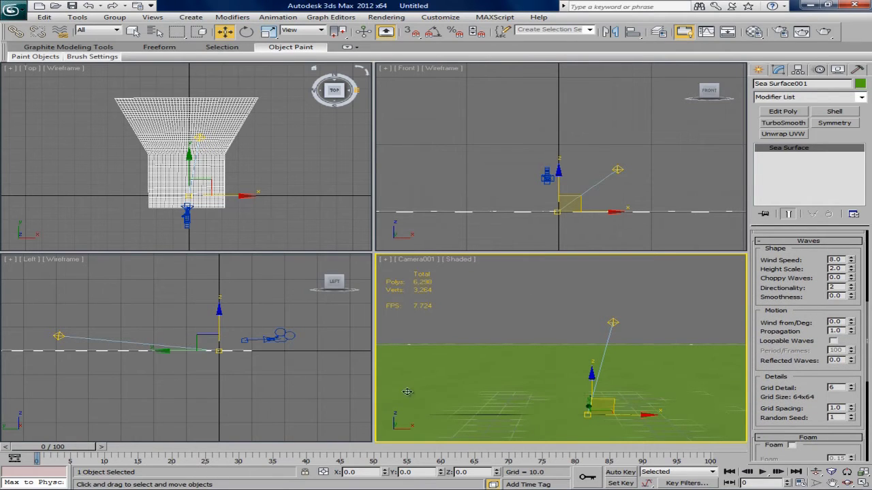
pyautogui.scroll(5, 183, 111)
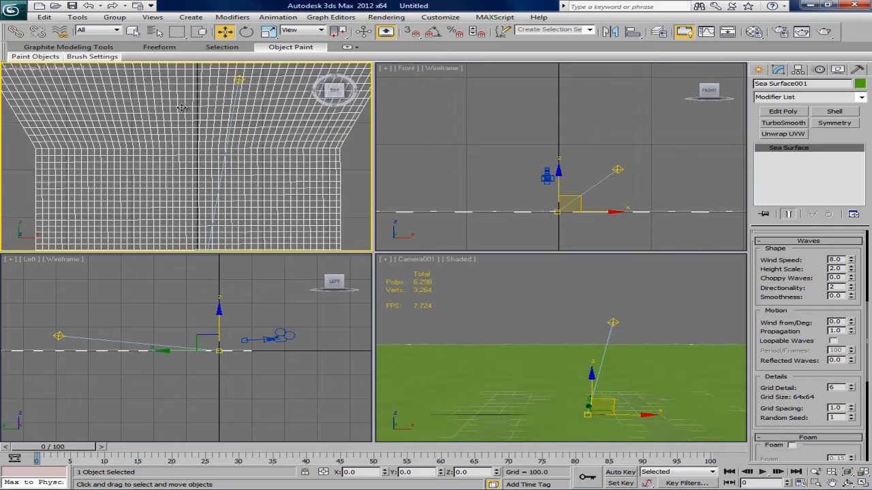
pyautogui.scroll(-5, 184, 183)
# Set the sea surface's Reflected Waves to 0.6
pyautogui.rightClick(516, 287)
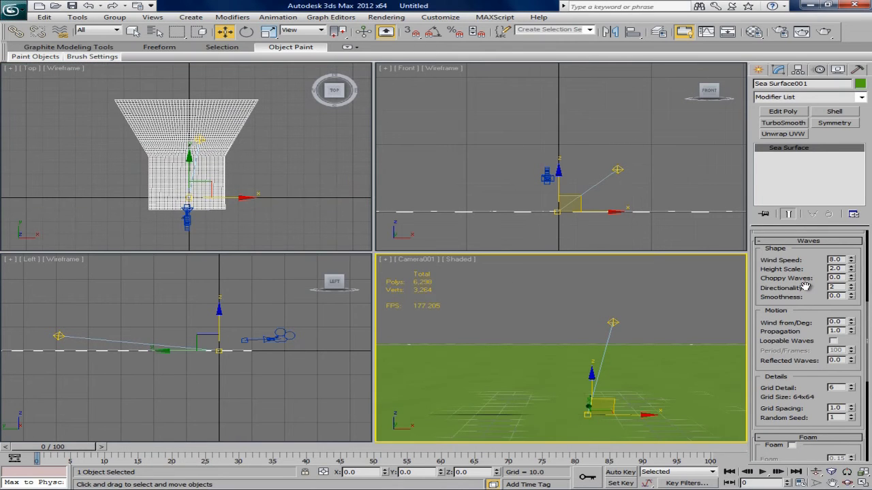
pyautogui.moveTo(783, 281)
pyautogui.mouseDown()
pyautogui.moveTo(783, 309)
pyautogui.moveTo(787, 190)
pyautogui.moveTo(768, 246)
pyautogui.mouseUp()
pyautogui.click(851, 251)
pyautogui.click(851, 251)
pyautogui.click(851, 251)
pyautogui.click(850, 251)
pyautogui.click(850, 251)
pyautogui.click(851, 252)
pyautogui.moveTo(815, 252); pyautogui.dragTo(769, 354)
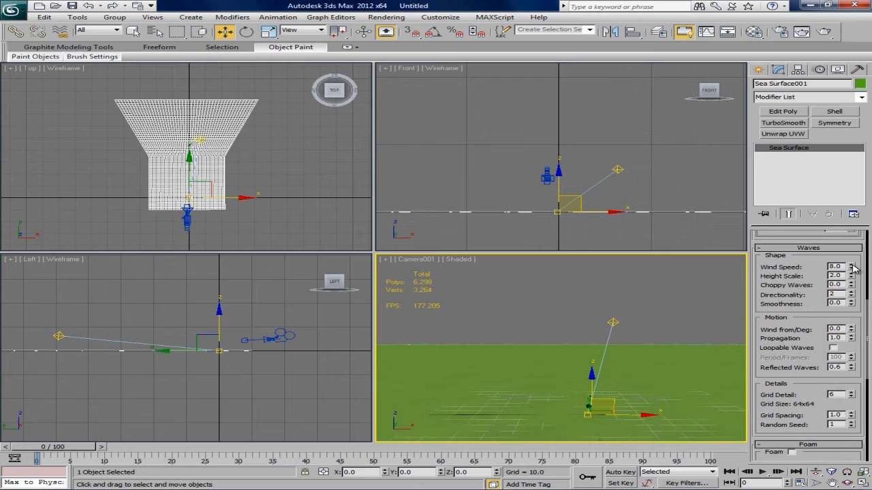
# Shape the waves with Wind Speed 8.62 and Height Scale 2.38, and adjust their smoothness
pyautogui.moveTo(854, 270); pyautogui.dragTo(854, 269)
pyautogui.moveTo(787, 278)
pyautogui.mouseDown()
pyautogui.moveTo(779, 258)
pyautogui.moveTo(785, 271)
pyautogui.mouseUp()
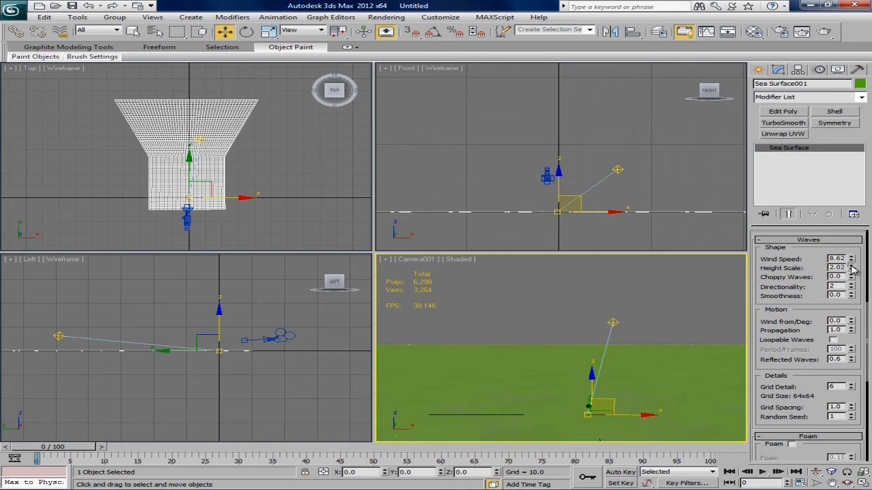
pyautogui.moveTo(855, 271); pyautogui.dragTo(855, 266)
pyautogui.scroll(-1, 784, 270)
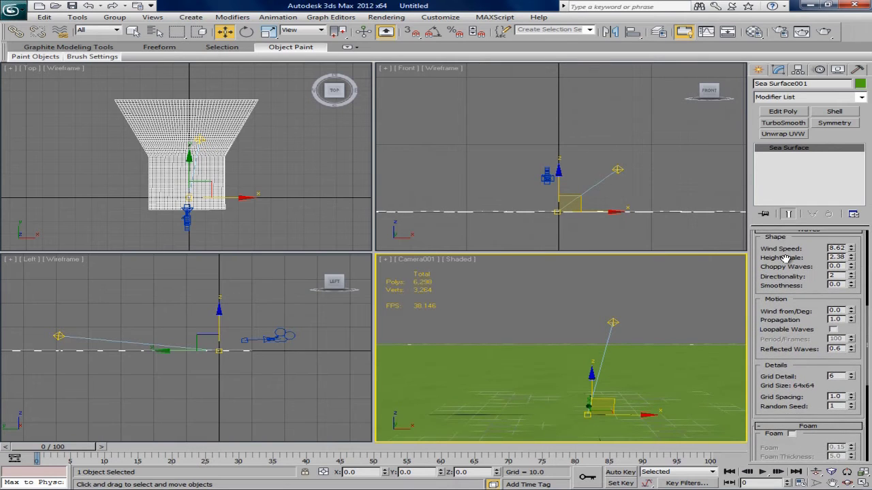
pyautogui.moveTo(785, 260); pyautogui.dragTo(778, 226)
pyautogui.click(851, 251)
# Turn on and adjust the sea surface's foam, and enable Infinite Plane in its size settings
pyautogui.scroll(-5, 773, 284)
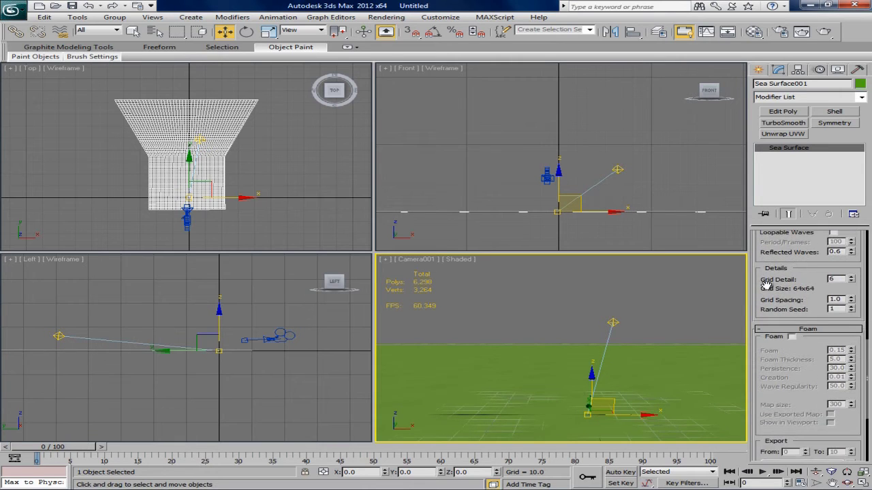
pyautogui.moveTo(773, 284); pyautogui.dragTo(782, 250)
pyautogui.click(792, 340)
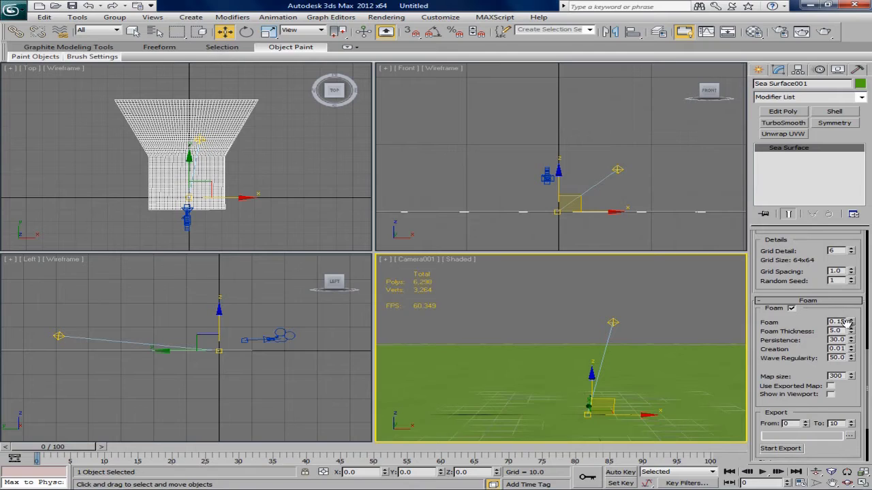
pyautogui.moveTo(852, 331); pyautogui.dragTo(851, 316)
pyautogui.moveTo(774, 330); pyautogui.dragTo(766, 440)
pyautogui.moveTo(770, 270); pyautogui.dragTo(780, 429)
pyautogui.moveTo(781, 306); pyautogui.dragTo(788, 450)
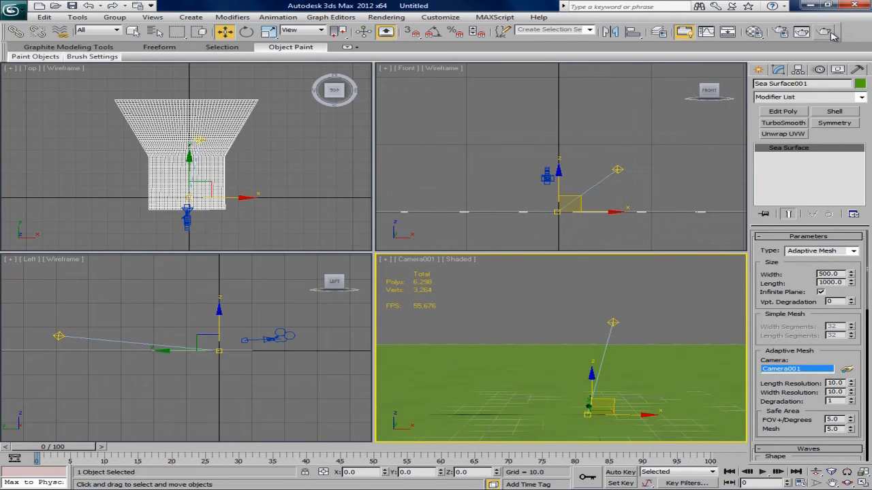
# Render the camera view, undo the accidental sea surface move, and dismiss the rendered image and V-Ray messages
pyautogui.click(801, 32)
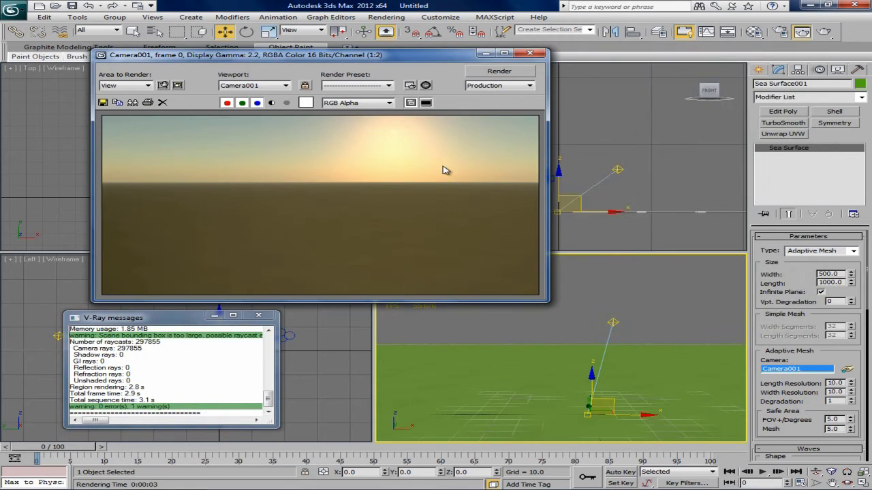
pyautogui.moveTo(453, 303); pyautogui.dragTo(450, 352)
pyautogui.moveTo(573, 354); pyautogui.dragTo(631, 359)
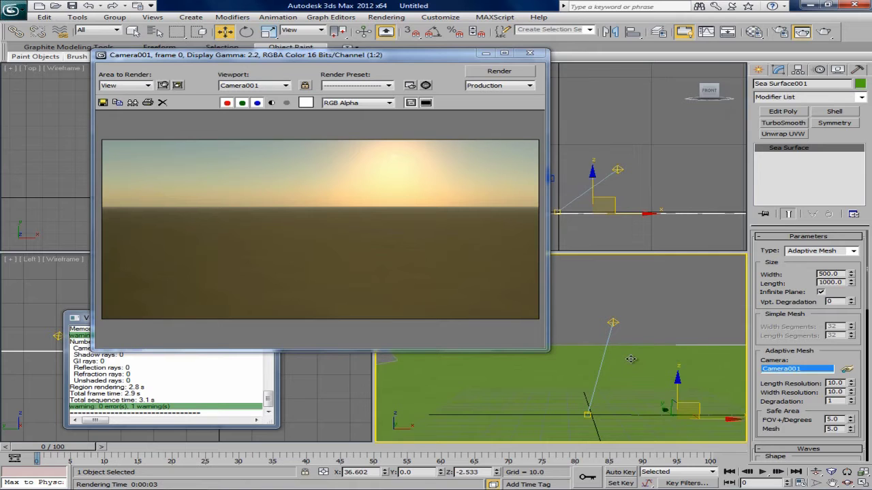
pyautogui.hotkey('ctrl', 'z')
pyautogui.click(399, 222)
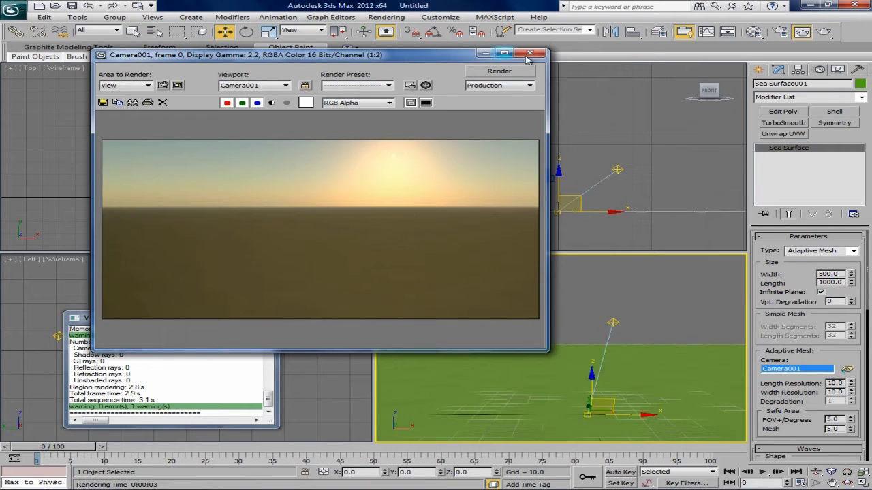
pyautogui.click(483, 53)
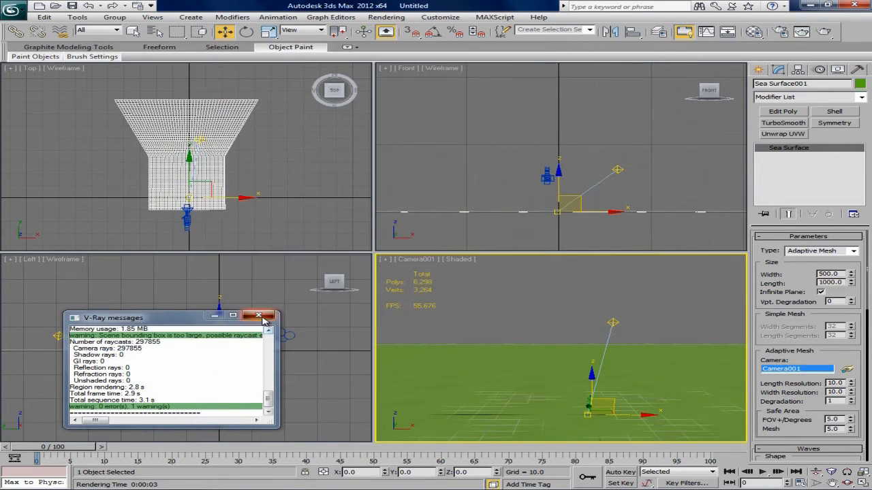
pyautogui.click(265, 318)
# Open the material editor and switch it from compact to Slate mode
pyautogui.scroll(3, 176, 331)
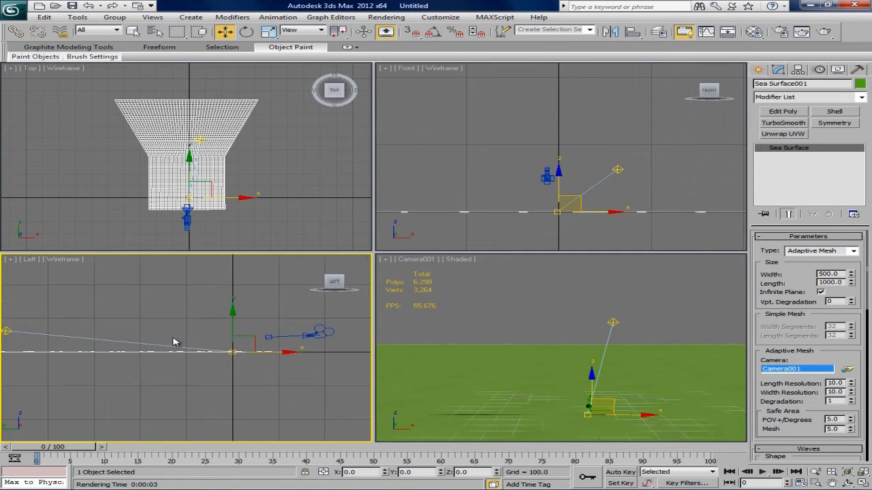
pyautogui.press('m')
pyautogui.moveTo(160, 12); pyautogui.dragTo(203, 37)
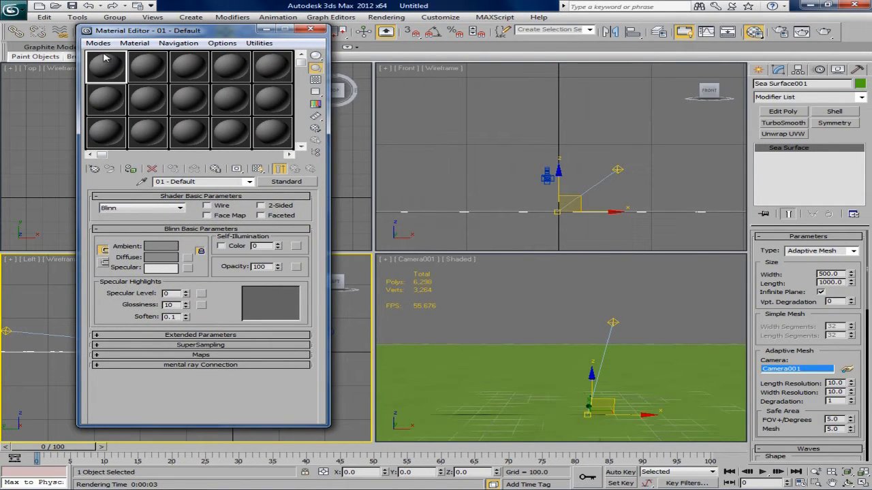
pyautogui.moveTo(130, 33); pyautogui.dragTo(115, 33)
pyautogui.click(83, 43)
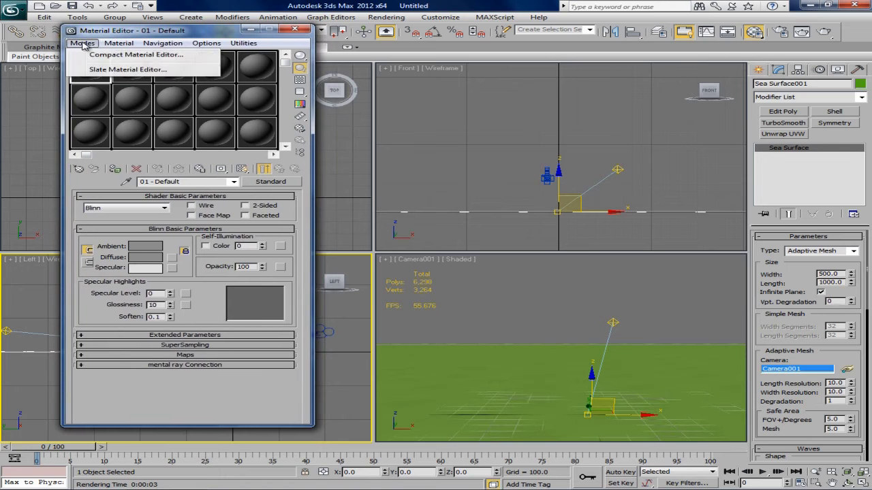
pyautogui.click(104, 34)
pyautogui.click(88, 43)
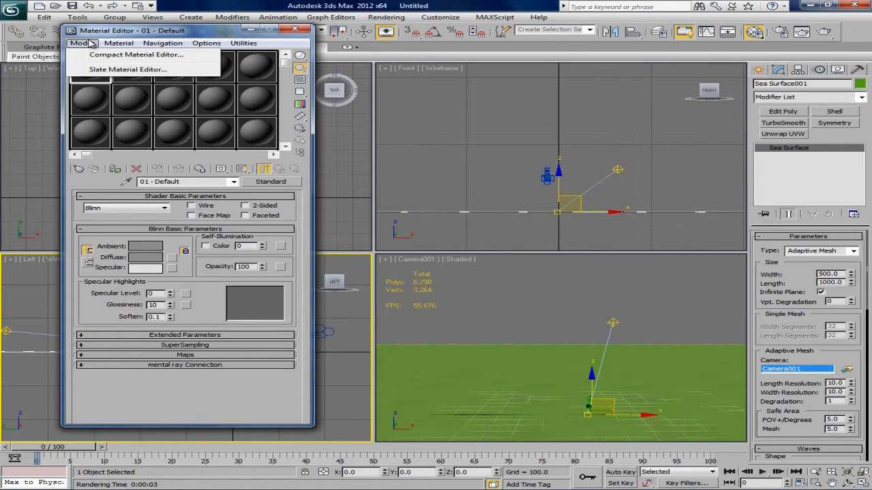
pyautogui.click(100, 69)
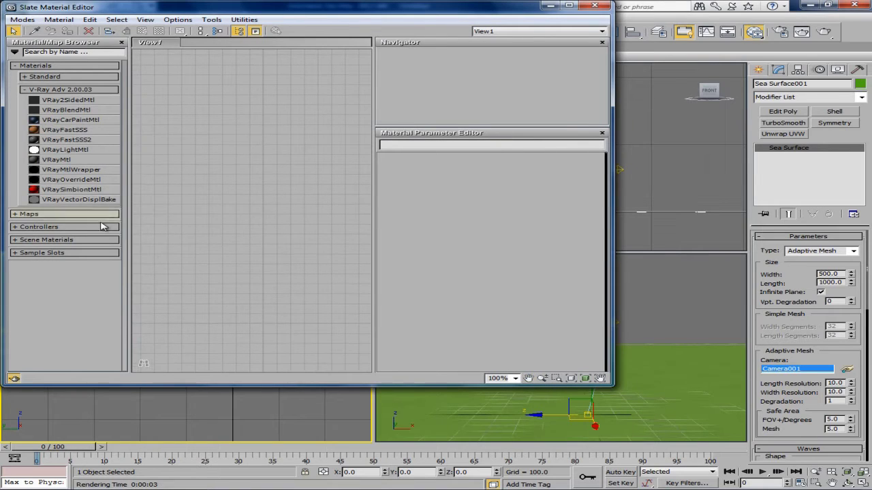
# Return the material editor from Slate to compact mode and move its window clear of the camera view
pyautogui.click(568, 6)
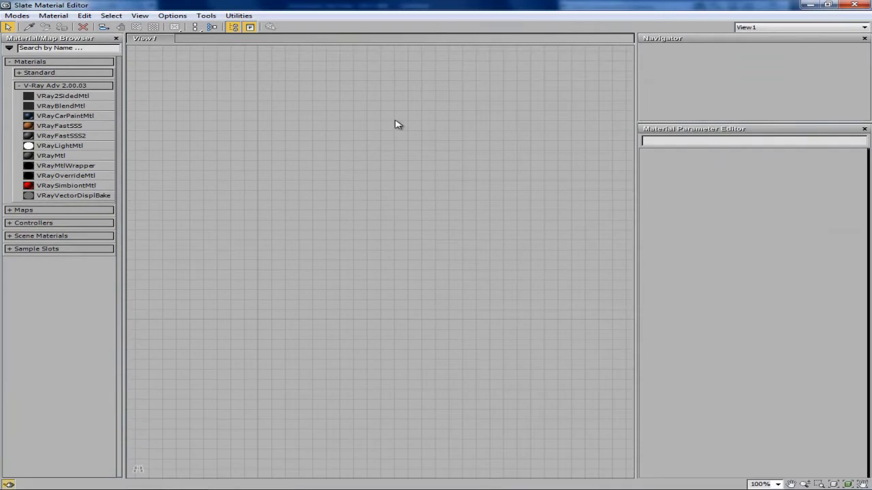
pyautogui.moveTo(378, 216); pyautogui.dragTo(381, 211, button='middle')
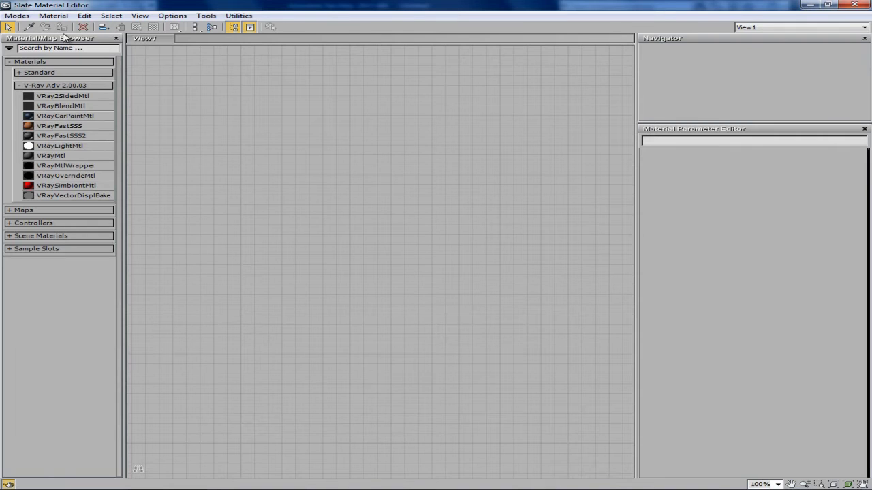
pyautogui.click(17, 15)
pyautogui.click(80, 4)
pyautogui.moveTo(79, 4); pyautogui.dragTo(83, 158)
pyautogui.moveTo(321, 161); pyautogui.dragTo(400, 105)
pyautogui.moveTo(92, 106); pyautogui.dragTo(176, 69)
pyautogui.click(60, 77)
pyautogui.click(95, 86)
pyautogui.moveTo(159, 38); pyautogui.dragTo(114, 19)
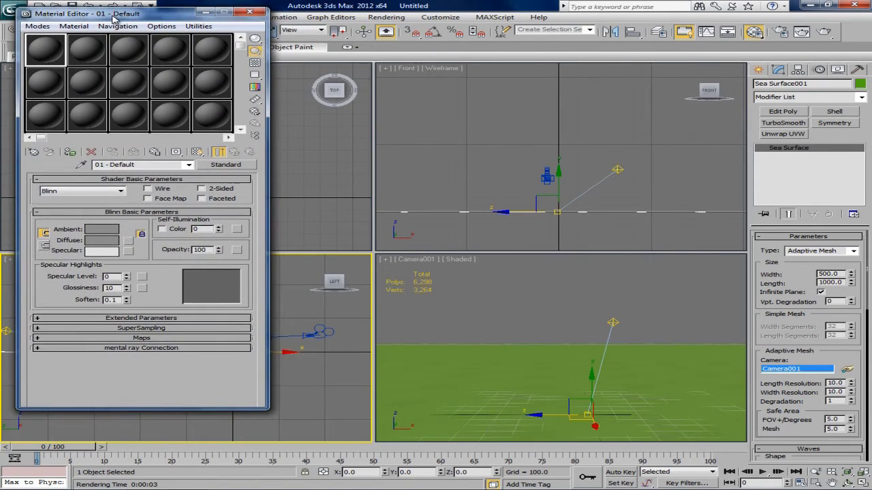
# Try the 3 X 2 and 6 X 4 sample window layouts and return to 5 X 3 Sample Windows
pyautogui.rightClick(48, 53)
pyautogui.click(42, 46)
pyautogui.rightClick(42, 46)
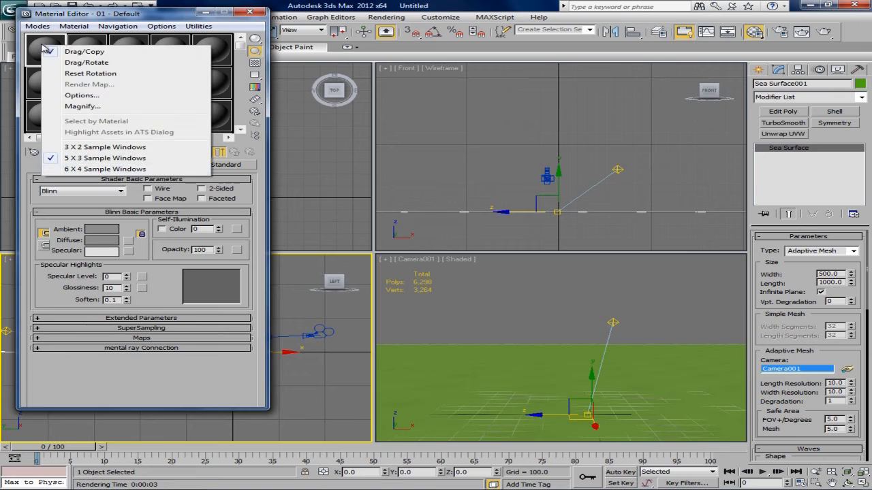
pyautogui.click(180, 149)
pyautogui.rightClick(76, 66)
pyautogui.click(167, 171)
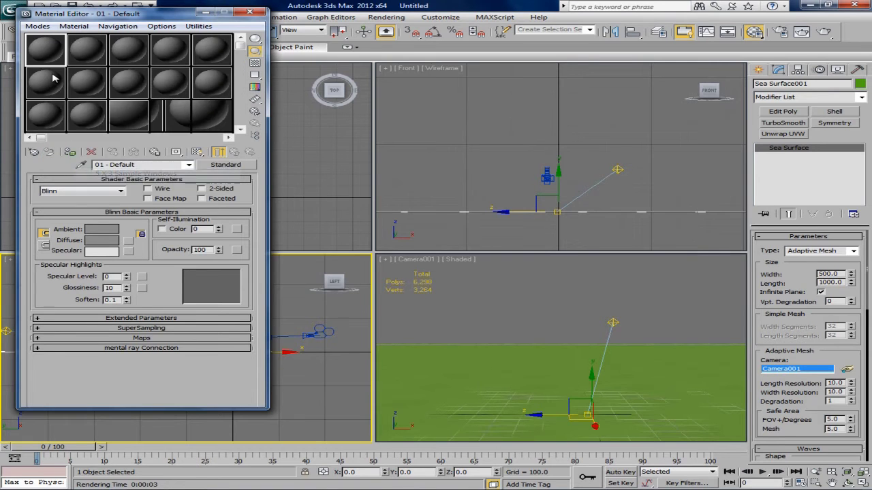
pyautogui.rightClick(52, 60)
pyautogui.click(109, 182)
pyautogui.rightClick(43, 51)
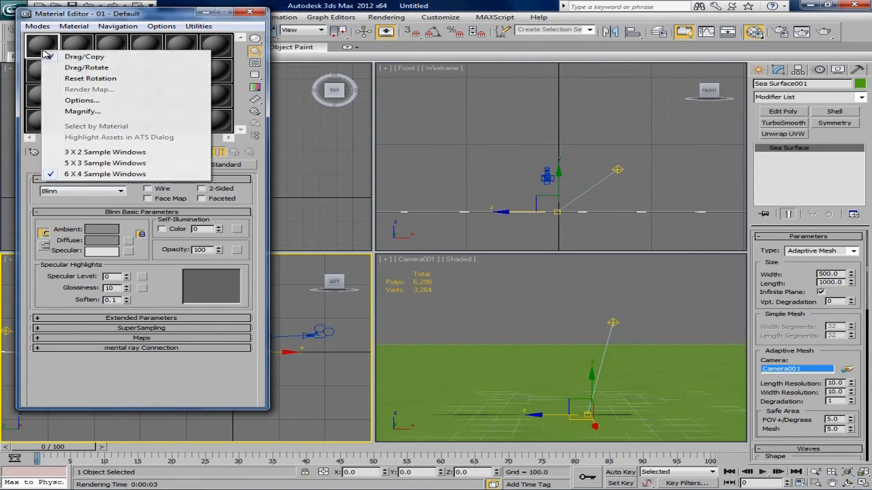
pyautogui.click(157, 163)
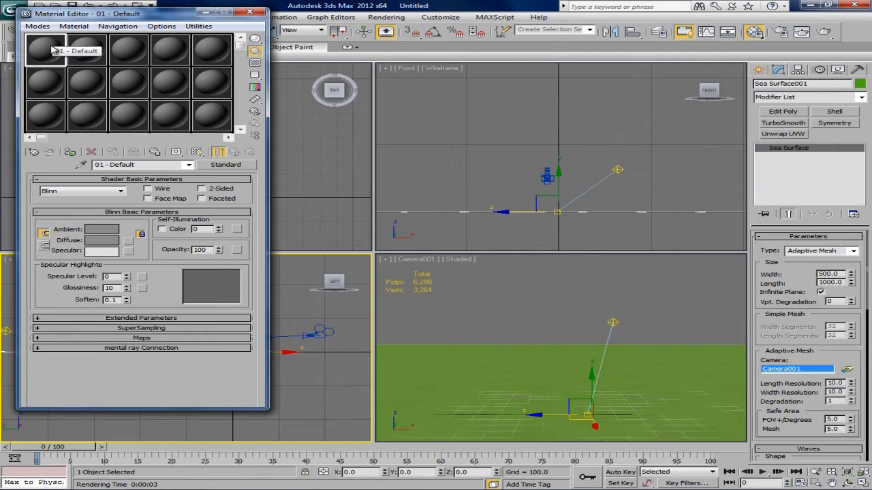
# Change the first sample slot's material type from Standard to DreamScape: SeaMaterial
pyautogui.click(245, 165)
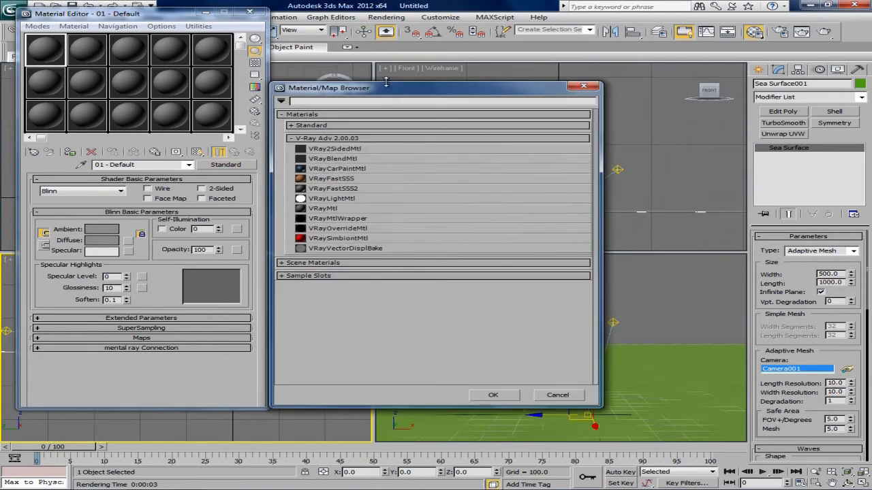
pyautogui.moveTo(390, 90); pyautogui.dragTo(308, 81)
pyautogui.click(256, 116)
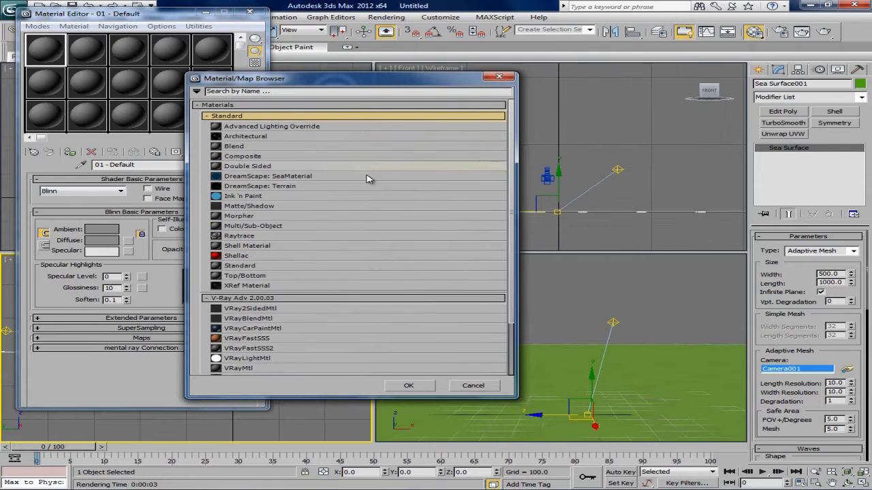
pyautogui.click(242, 179)
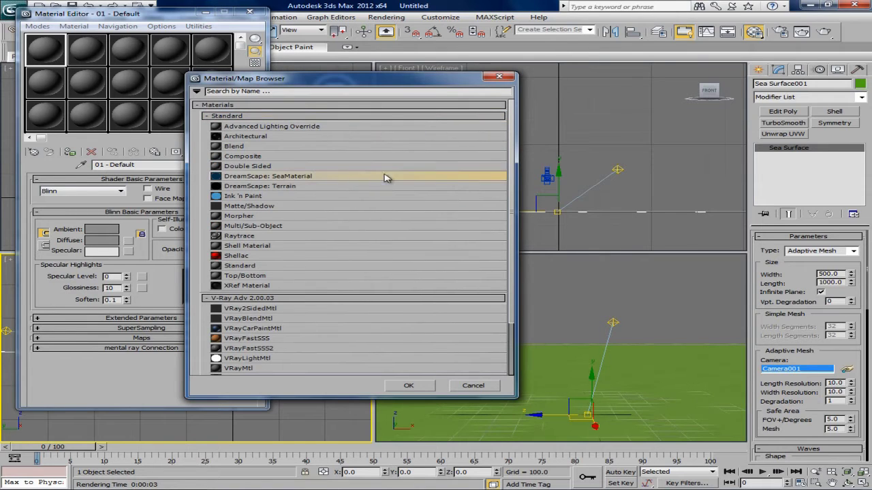
pyautogui.click(386, 189)
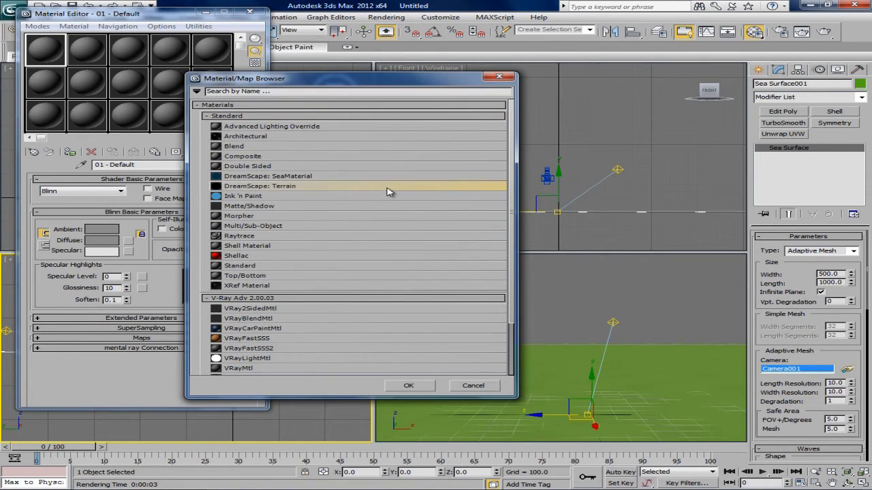
pyautogui.click(314, 177)
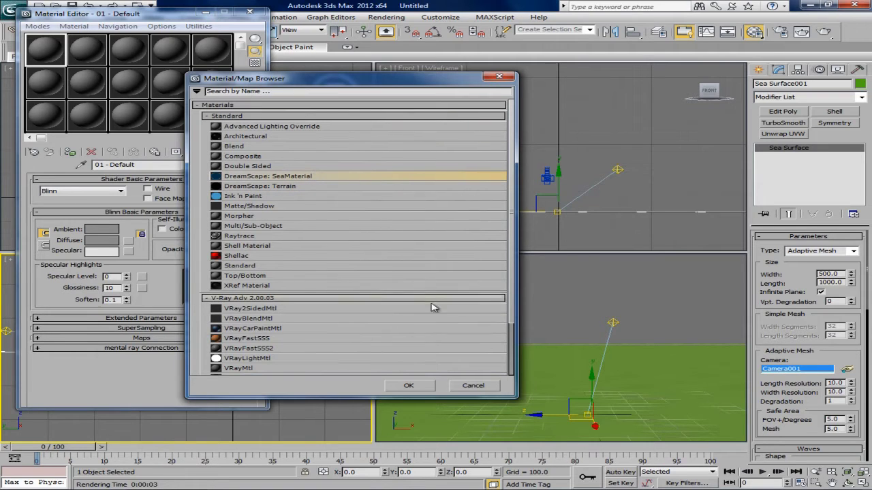
pyautogui.click(423, 387)
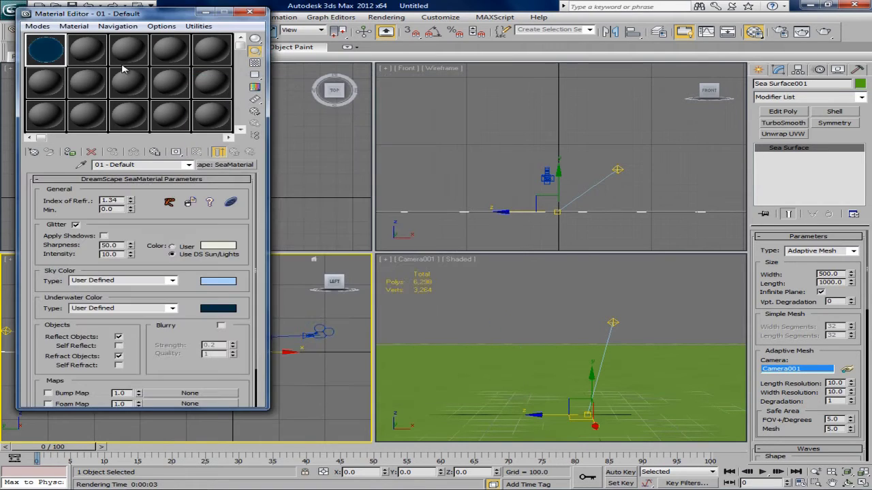
# Inspect the sea material's sample in an enlarged preview window, and close the preview
pyautogui.doubleClick(61, 43)
pyautogui.moveTo(398, 20); pyautogui.dragTo(373, 15)
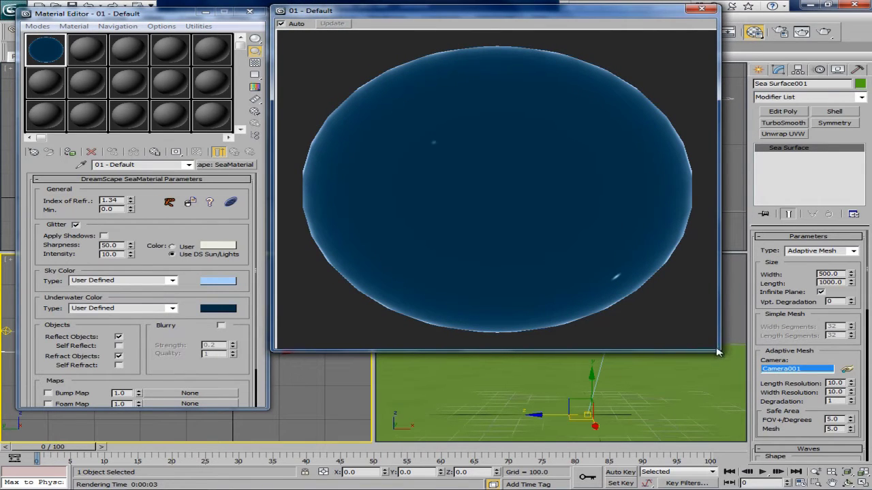
pyautogui.moveTo(717, 352); pyautogui.dragTo(781, 396)
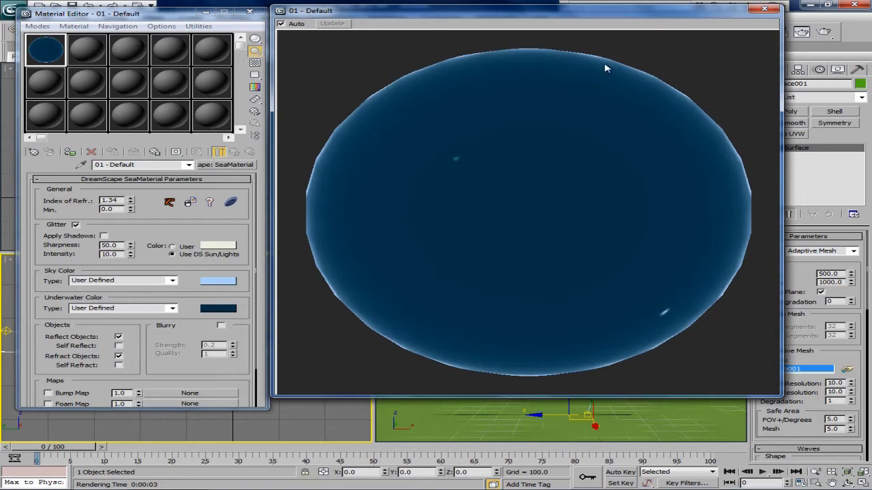
pyautogui.click(764, 8)
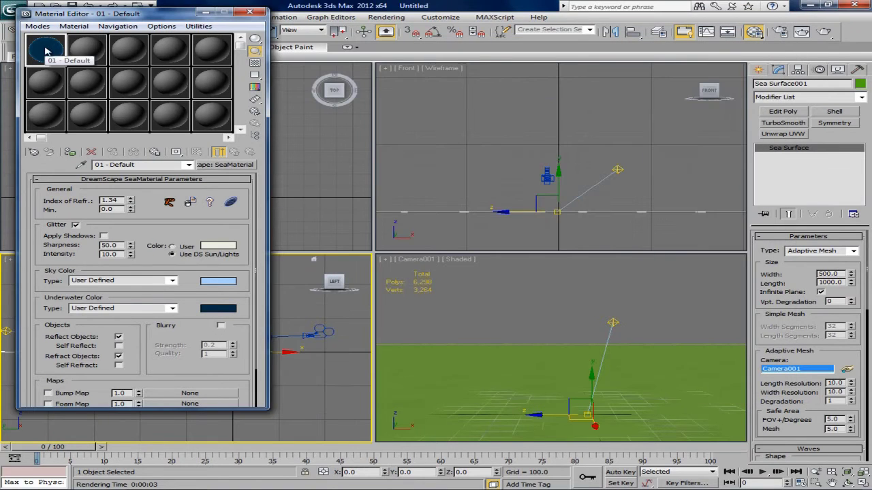
# Assign the DreamScape SeaMaterial to the selected sea surface
pyautogui.click(70, 151)
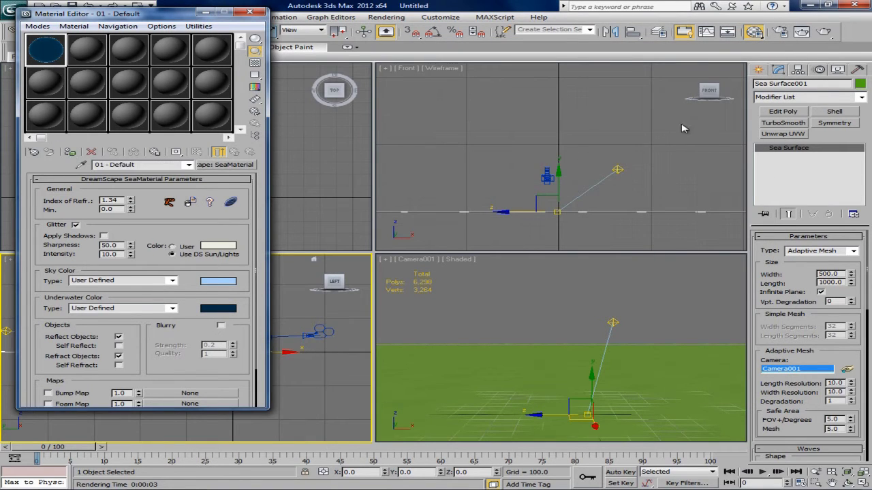
pyautogui.scroll(-3, 688, 116)
pyautogui.moveTo(557, 82); pyautogui.dragTo(542, 141, button='middle')
pyautogui.click(69, 152)
# Render the Camera001 view with the sea material applied, and enlarge and reposition the render window for inspection
pyautogui.click(477, 327)
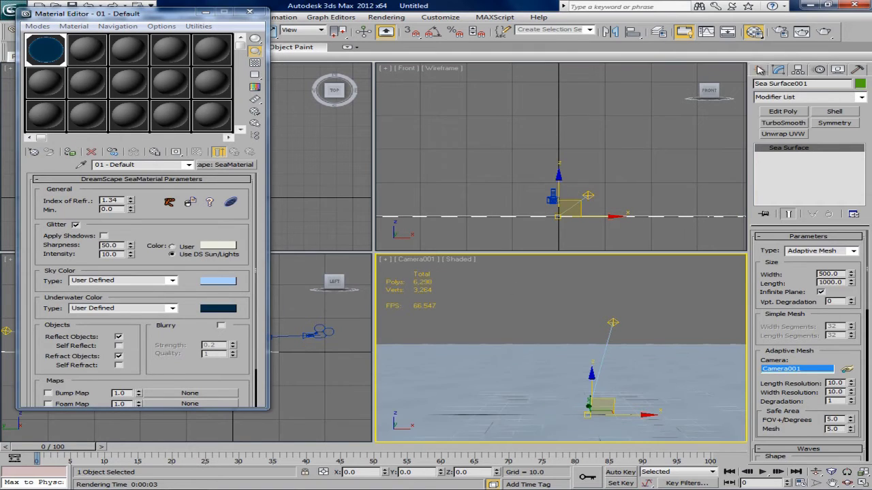
pyautogui.click(824, 31)
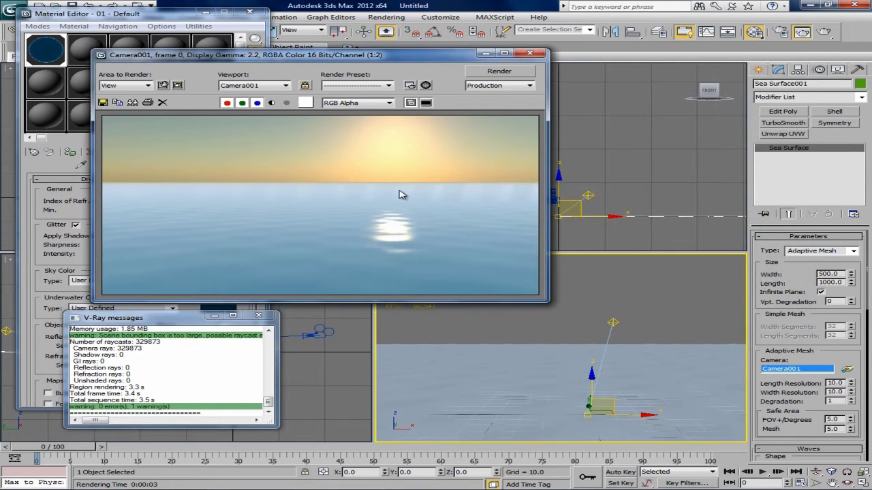
pyautogui.moveTo(378, 56); pyautogui.dragTo(575, 45)
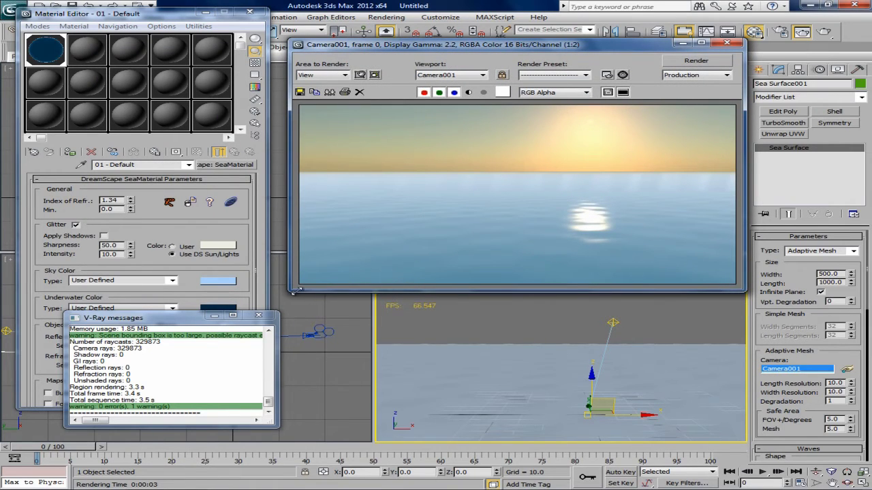
pyautogui.moveTo(293, 290); pyautogui.dragTo(272, 323)
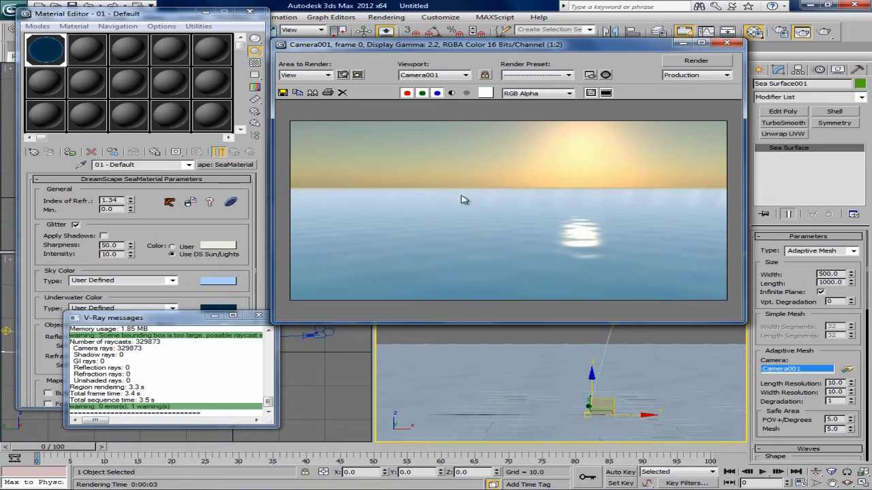
pyautogui.moveTo(559, 45); pyautogui.dragTo(549, 39)
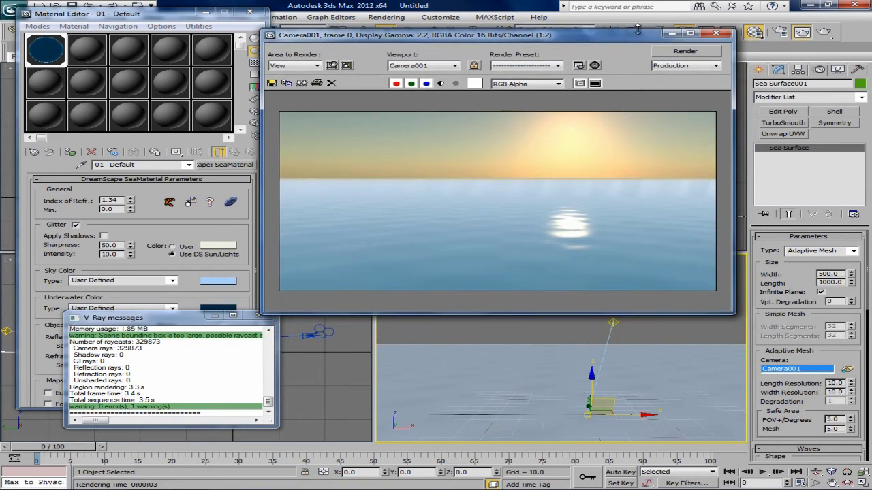
# Clone the rendered image for comparison, minimize both image windows, and close the V-Ray messages
pyautogui.click(302, 84)
pyautogui.moveTo(386, 139)
pyautogui.mouseDown()
pyautogui.moveTo(403, 144)
pyautogui.moveTo(494, 262)
pyautogui.mouseUp()
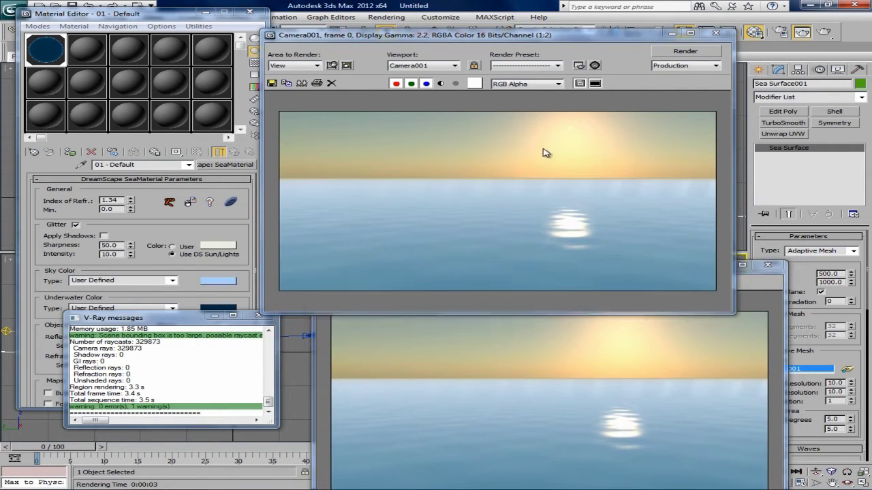
pyautogui.click(547, 152)
pyautogui.click(671, 33)
pyautogui.click(723, 265)
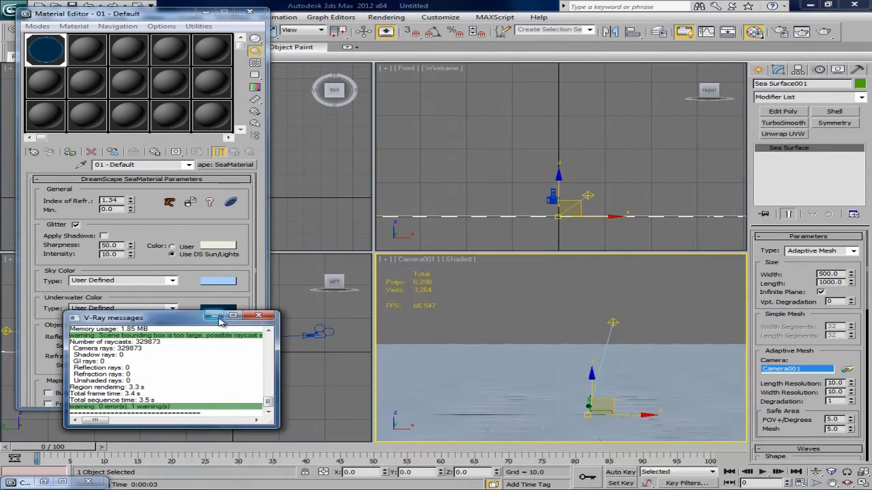
pyautogui.click(259, 317)
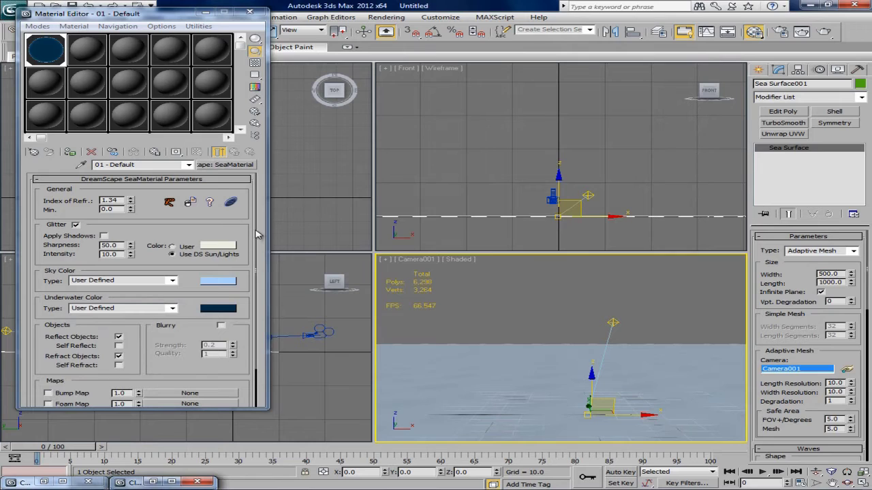
# Set the sea material's Sky Color type to DreamScape Sky
pyautogui.moveTo(68, 280); pyautogui.dragTo(69, 253)
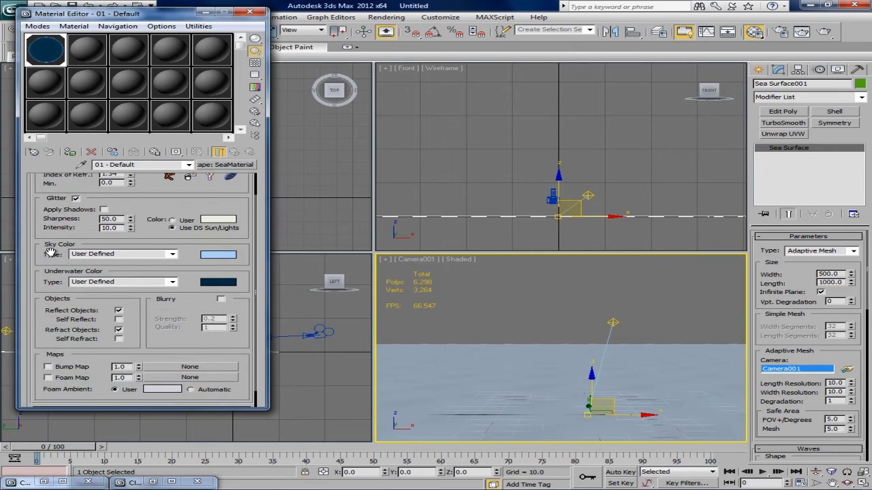
pyautogui.click(171, 254)
pyautogui.click(167, 263)
# Examine the positions of the Sun and camera above the sea surface in the Front view
pyautogui.rightClick(590, 98)
pyautogui.scroll(3, 590, 97)
pyautogui.moveTo(572, 174); pyautogui.dragTo(577, 95, button='middle')
pyautogui.scroll(3, 593, 147)
pyautogui.moveTo(640, 118); pyautogui.dragTo(627, 139, button='middle')
pyautogui.scroll(-4, 632, 136)
pyautogui.scroll(2, 570, 138)
pyautogui.moveTo(569, 138)
pyautogui.mouseDown(button='middle')
pyautogui.moveTo(578, 129)
pyautogui.moveTo(581, 147)
pyautogui.mouseUp(button='middle')
pyautogui.scroll(1, 579, 132)
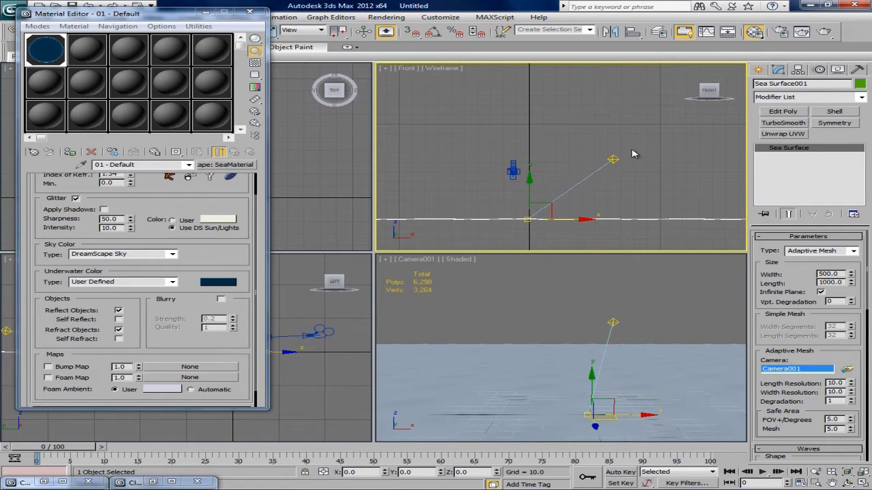
# Set the sea material's Underwater Color type to DreamScape SubSurface
pyautogui.click(172, 282)
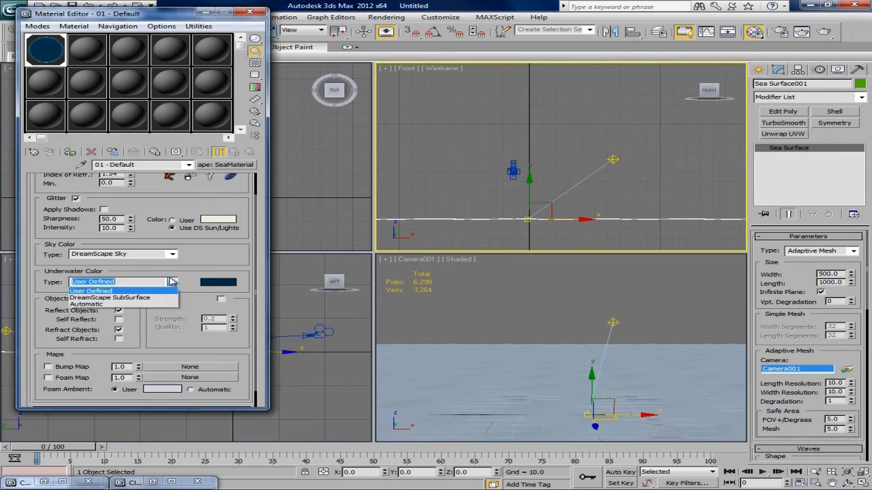
pyautogui.click(101, 298)
pyautogui.moveTo(221, 272); pyautogui.dragTo(221, 247)
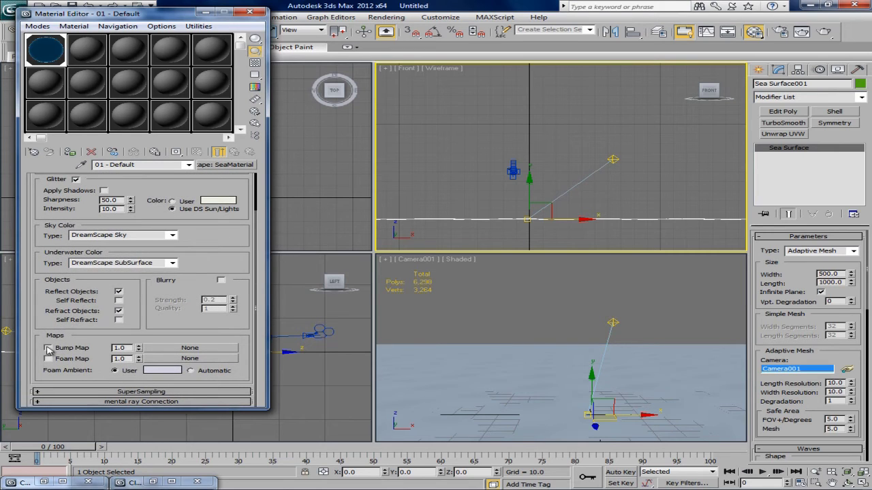
# Assign a DreamScape: Sea Bump map to the sea material's Bump Map slot
pyautogui.click(209, 348)
pyautogui.click(355, 116)
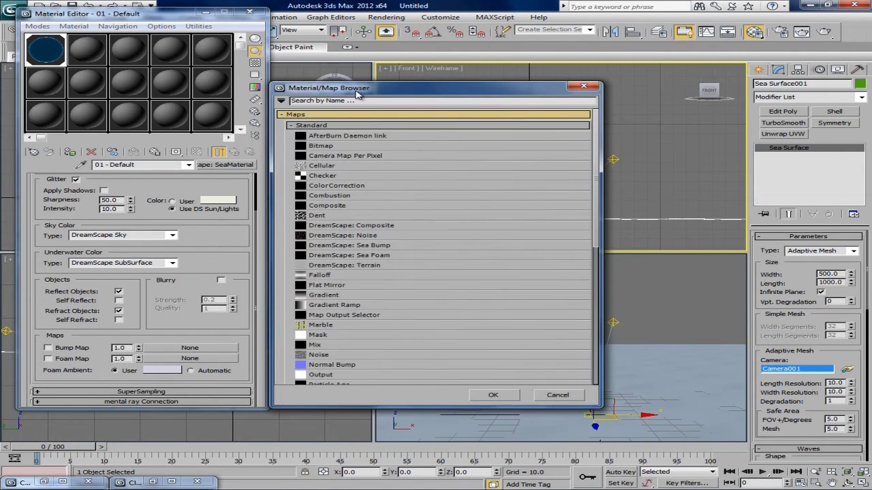
pyautogui.moveTo(355, 92); pyautogui.dragTo(348, 69)
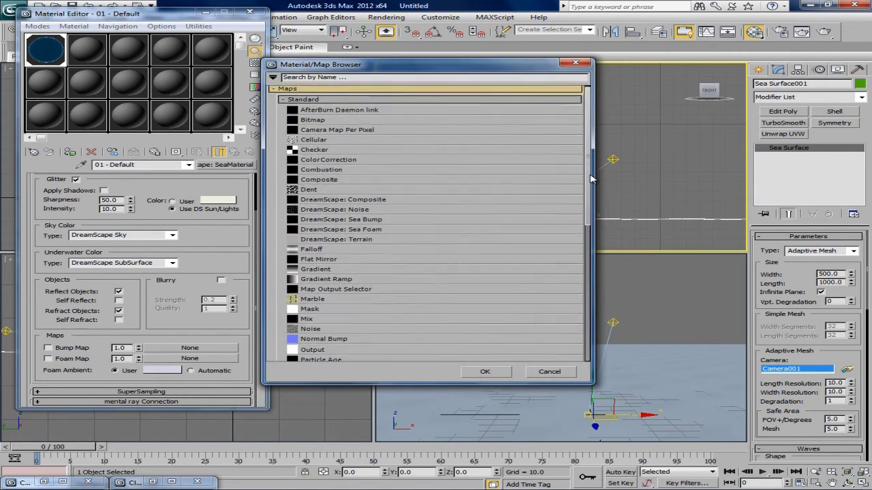
pyautogui.scroll(-8, 589, 185)
pyautogui.scroll(6, 561, 217)
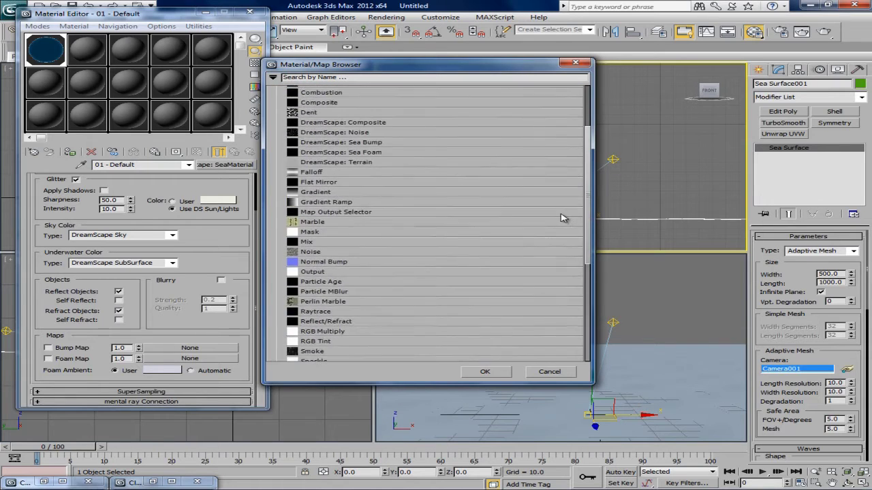
pyautogui.scroll(3, 562, 216)
pyautogui.scroll(-1, 562, 175)
pyautogui.scroll(1, 562, 175)
pyautogui.click(350, 78)
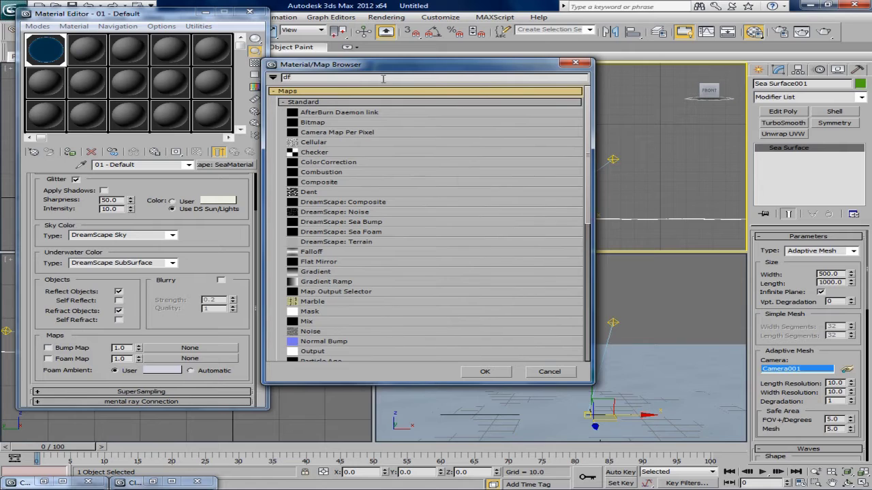
pyautogui.write('drea')
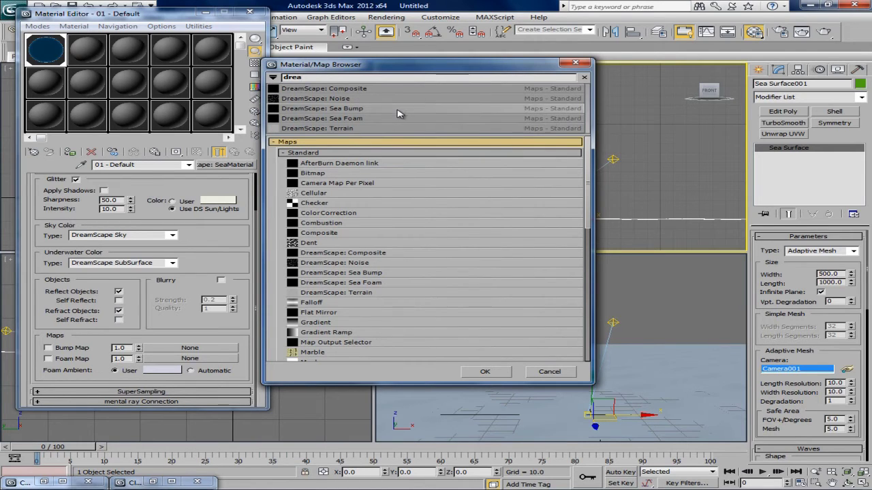
pyautogui.click(397, 109)
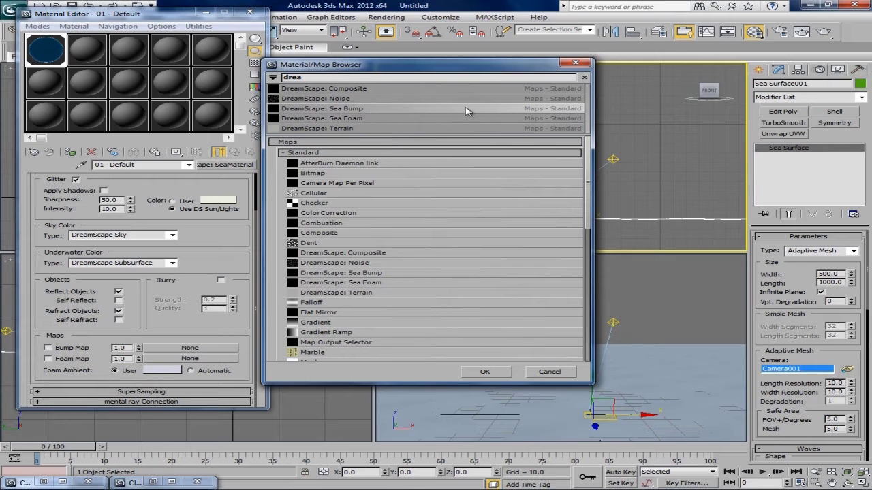
pyautogui.click(484, 372)
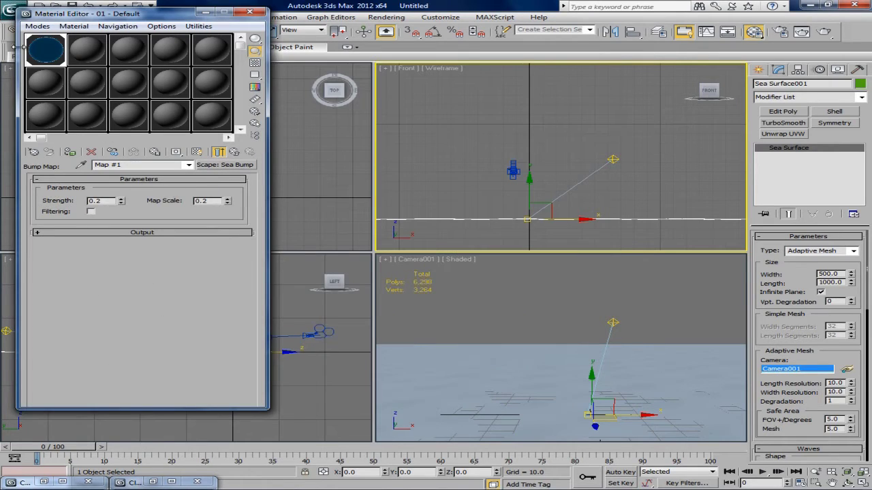
# Inspect the Sea Bump map in an enlarged sample preview, close it, and return to the parent sea material
pyautogui.doubleClick(39, 51)
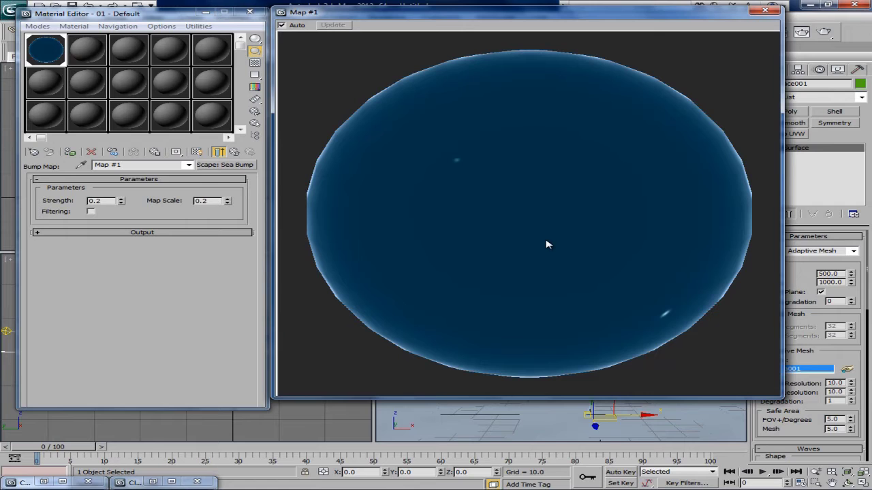
pyautogui.click(764, 12)
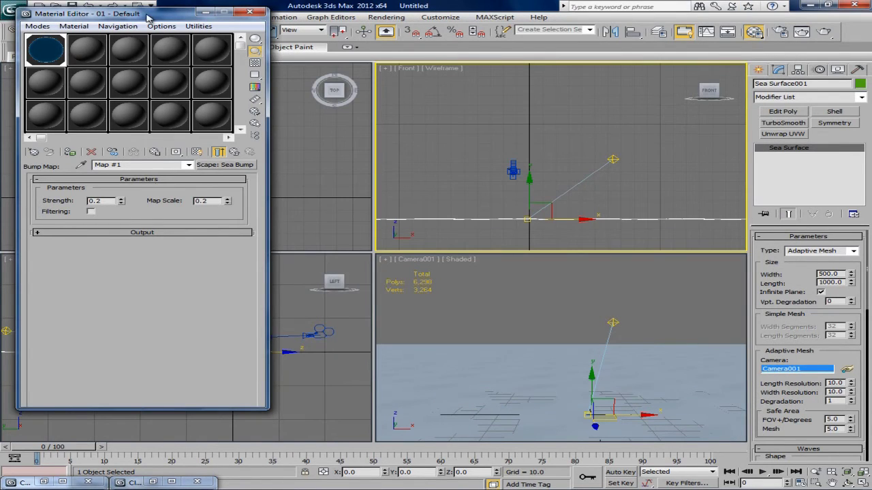
pyautogui.moveTo(153, 19); pyautogui.dragTo(192, 18)
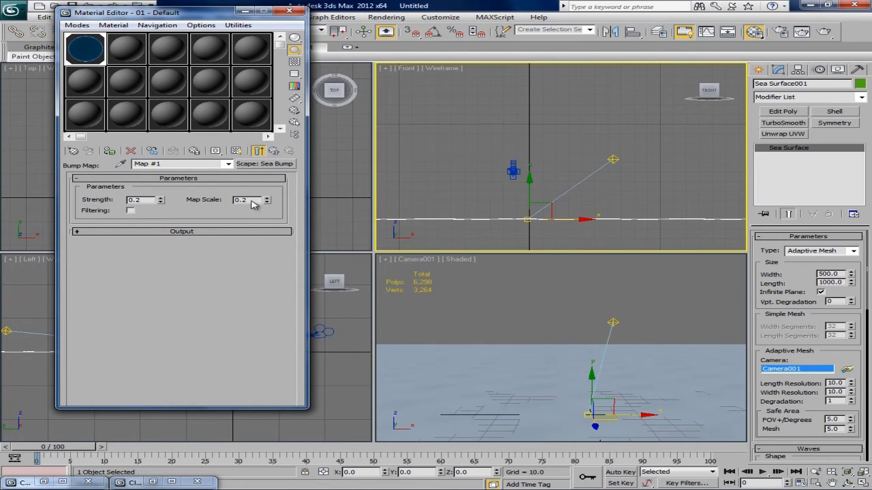
pyautogui.click(273, 151)
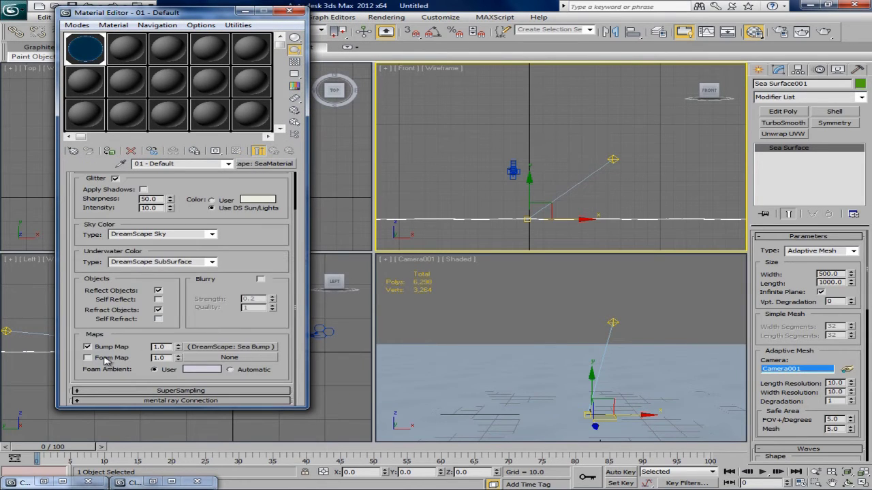
# Assign a DreamScape: Sea Foam map to the sea material's Foam Map slot and return to the parent material
pyautogui.click(229, 358)
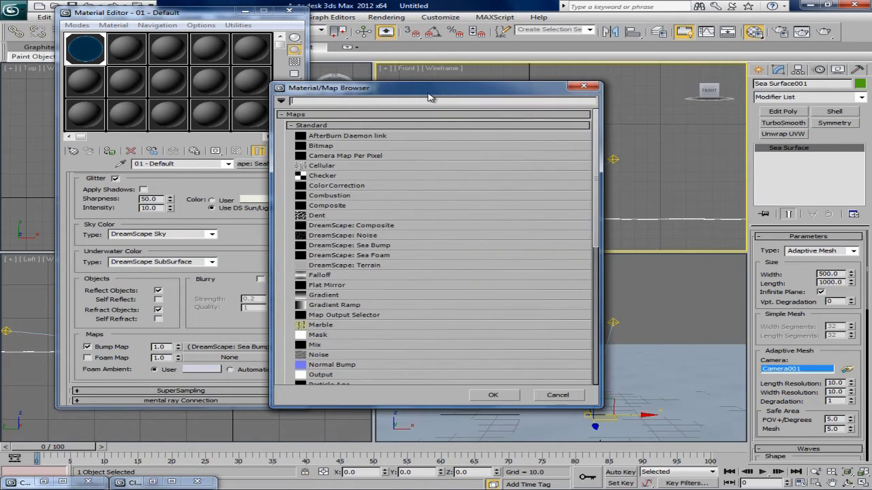
pyautogui.moveTo(424, 92); pyautogui.dragTo(329, 50)
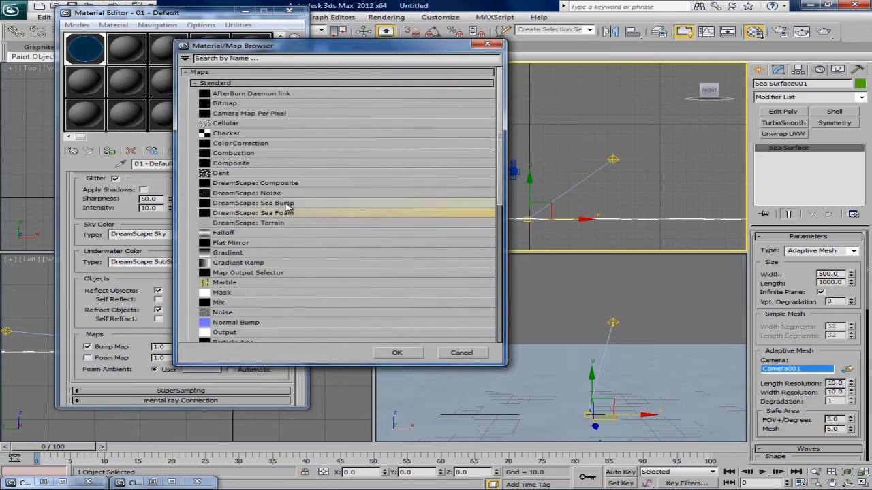
pyautogui.click(395, 353)
pyautogui.click(273, 152)
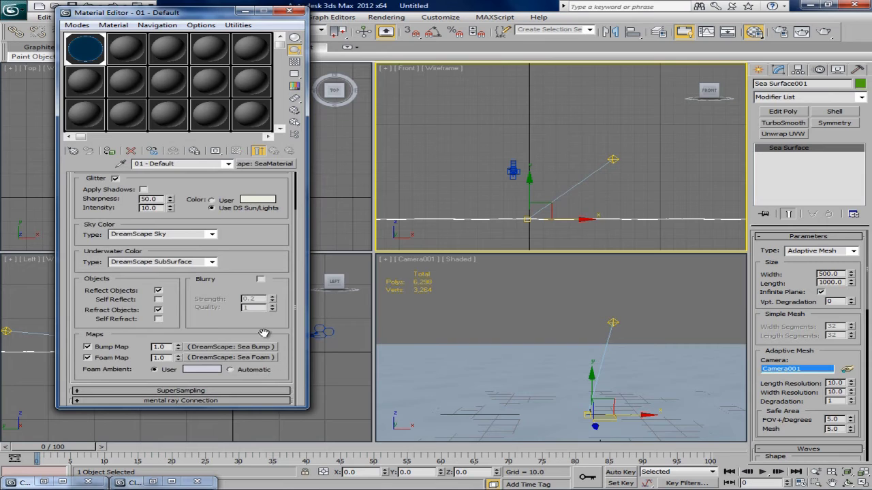
pyautogui.scroll(2, 261, 266)
pyautogui.scroll(-2, 267, 219)
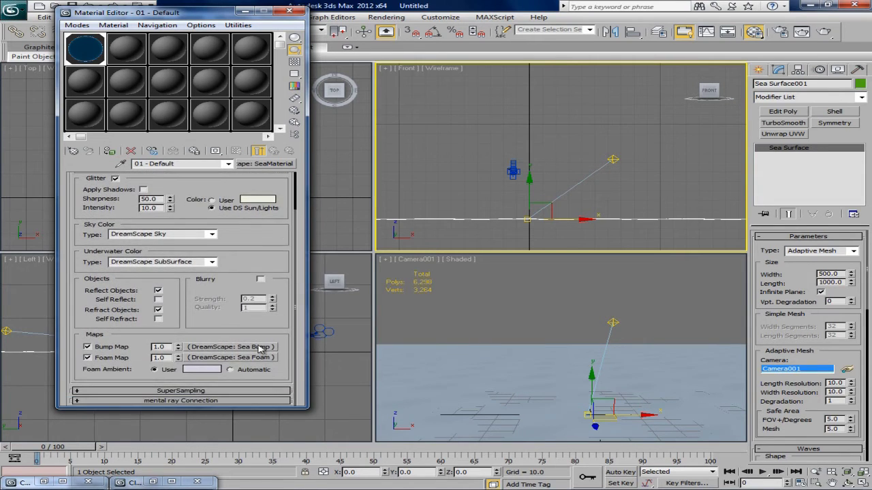
# Set the Sea Bump map's Strength to 0.3 with the enlarged sample preview open
pyautogui.click(260, 347)
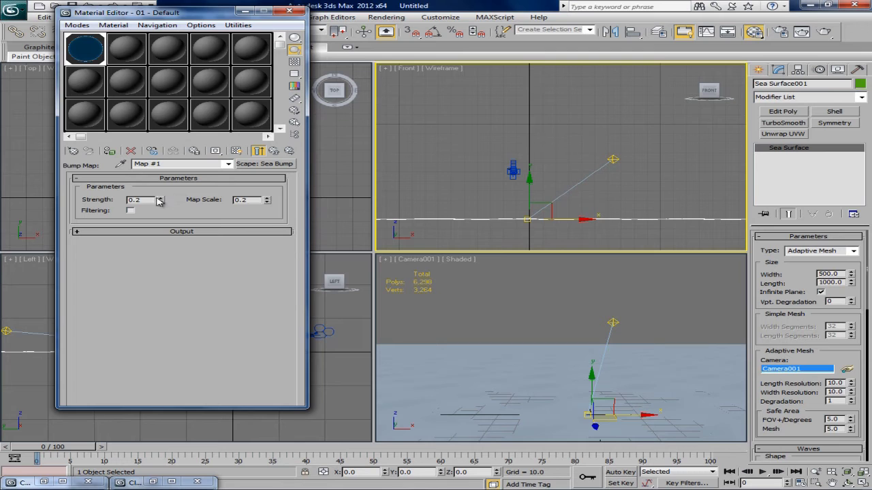
pyautogui.doubleClick(79, 60)
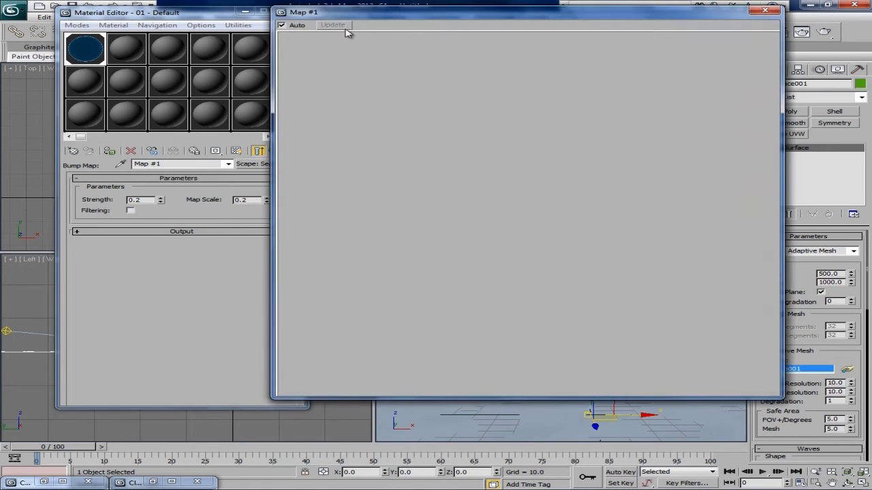
pyautogui.click(161, 197)
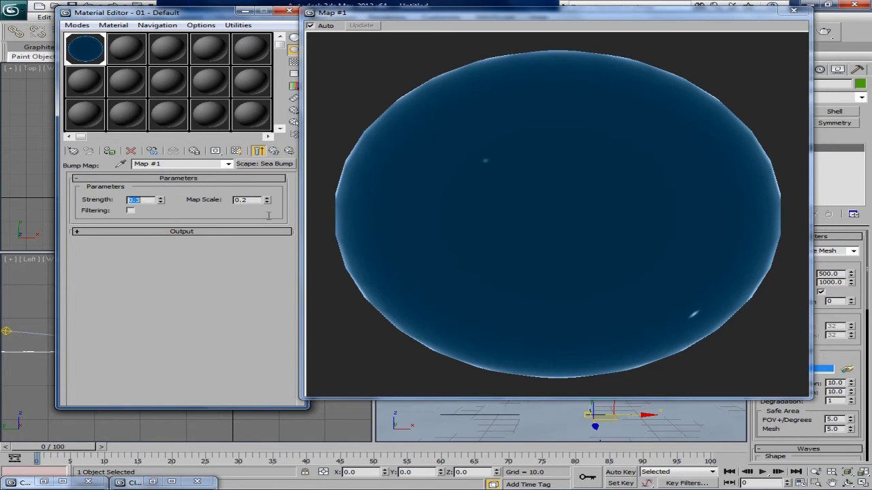
# View the Sea Foam map's parameters, return to the sea material, and close the enlarged sample preview
pyautogui.click(288, 150)
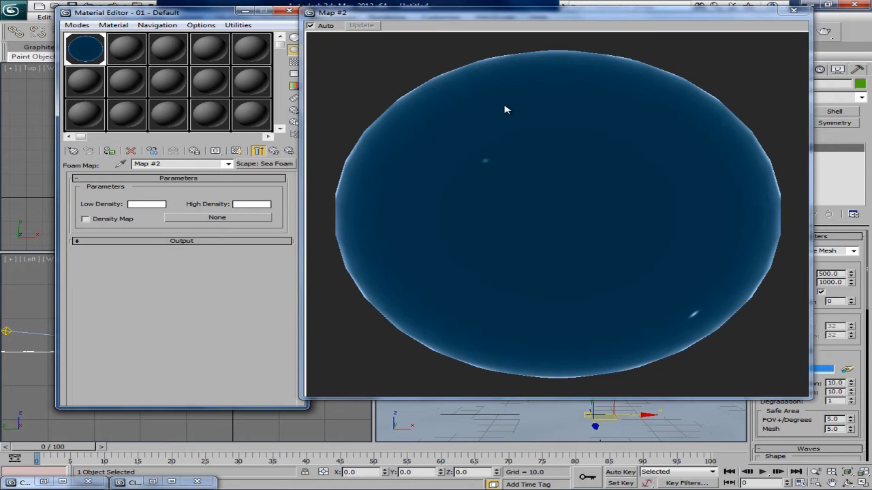
pyautogui.moveTo(182, 9); pyautogui.dragTo(142, 16)
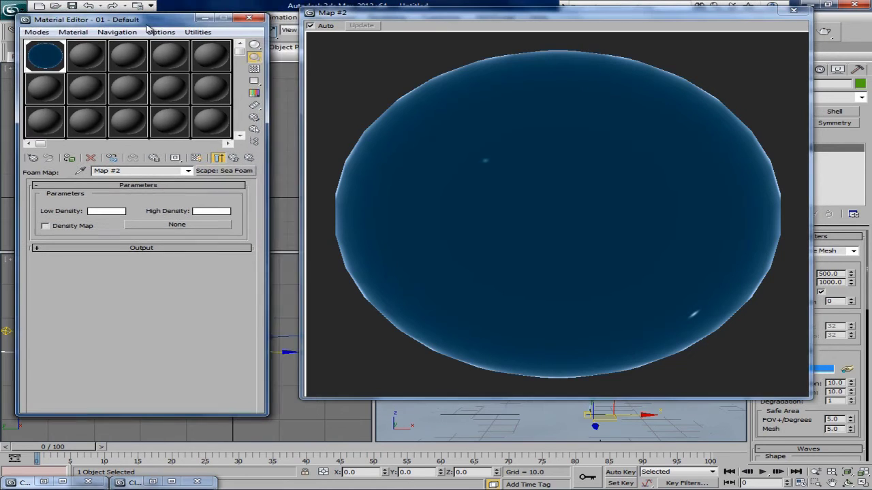
pyautogui.click(233, 159)
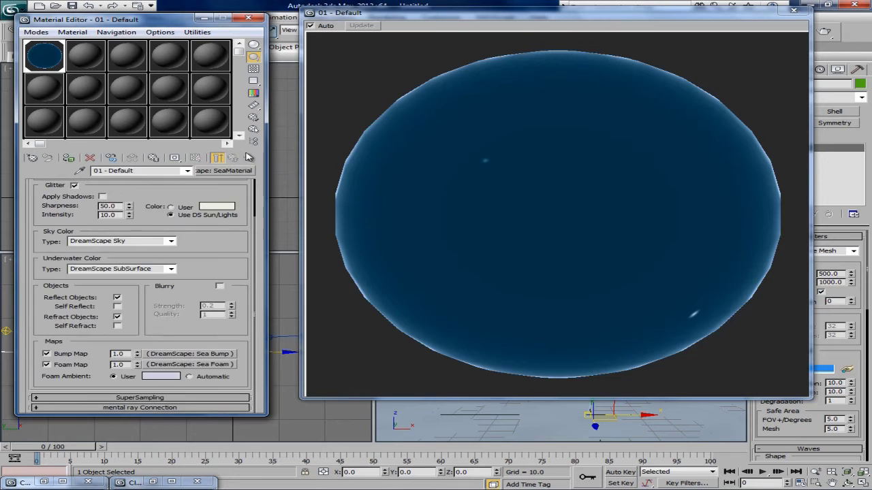
pyautogui.click(793, 11)
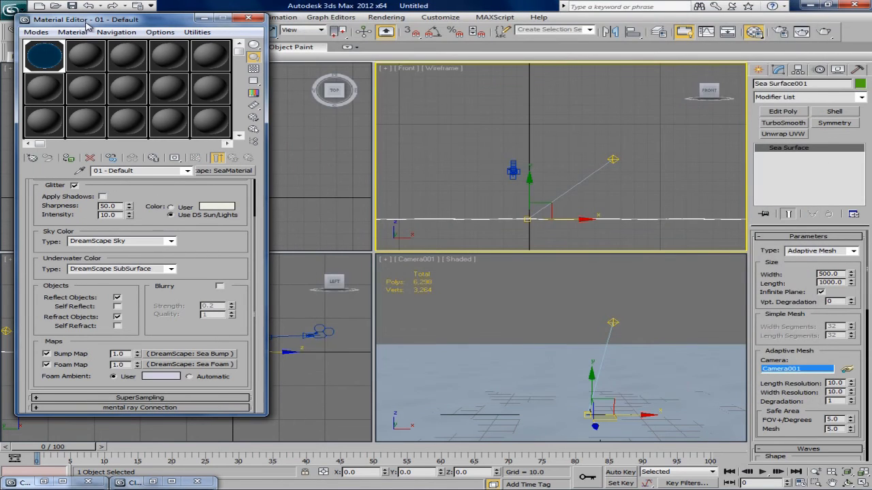
pyautogui.moveTo(87, 22); pyautogui.dragTo(91, 15)
pyautogui.moveTo(253, 226)
pyautogui.mouseDown()
pyautogui.moveTo(259, 190)
pyautogui.moveTo(258, 220)
pyautogui.mouseUp()
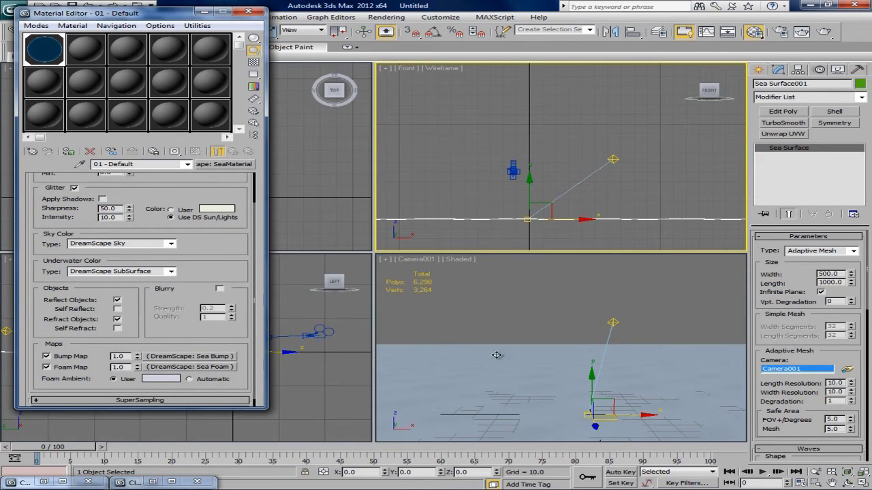
# Render the Camera001 view again from the restored rendered frame window
pyautogui.click(469, 296)
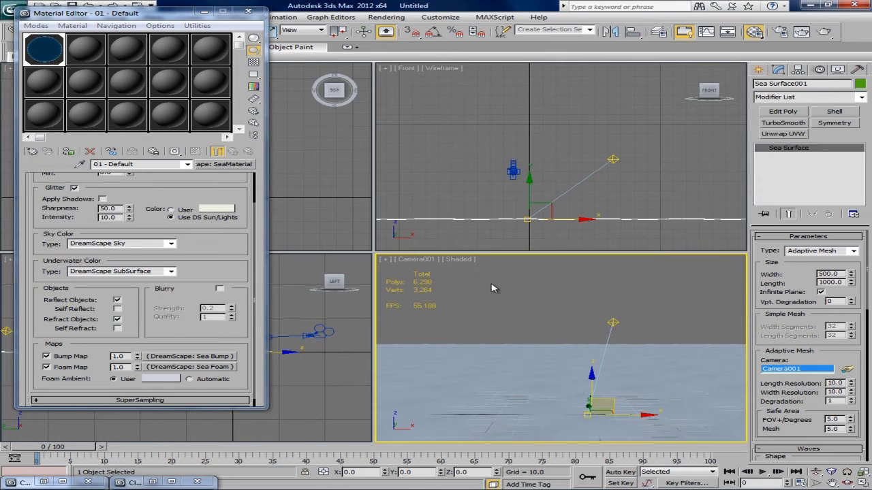
pyautogui.click(63, 482)
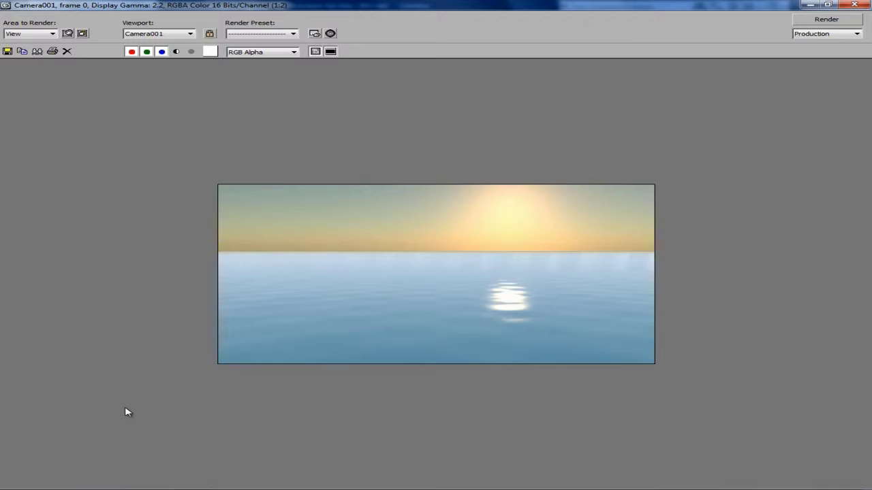
pyautogui.moveTo(443, 4); pyautogui.dragTo(427, 25)
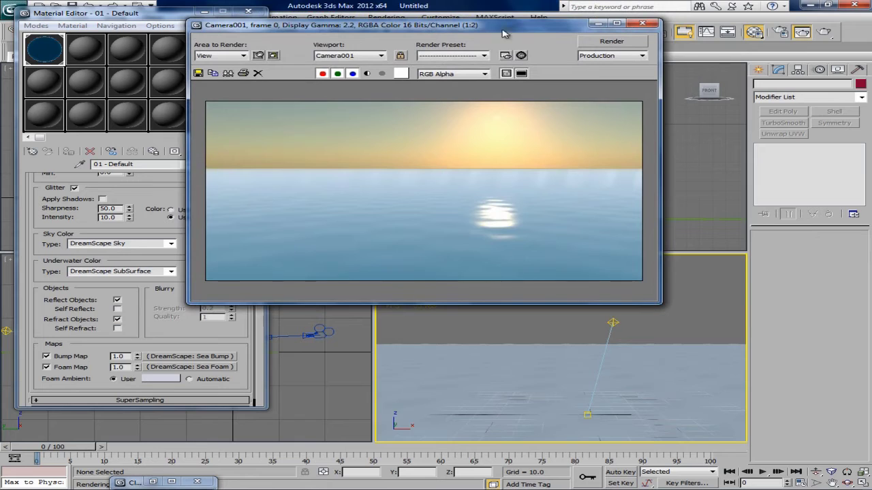
pyautogui.click(606, 43)
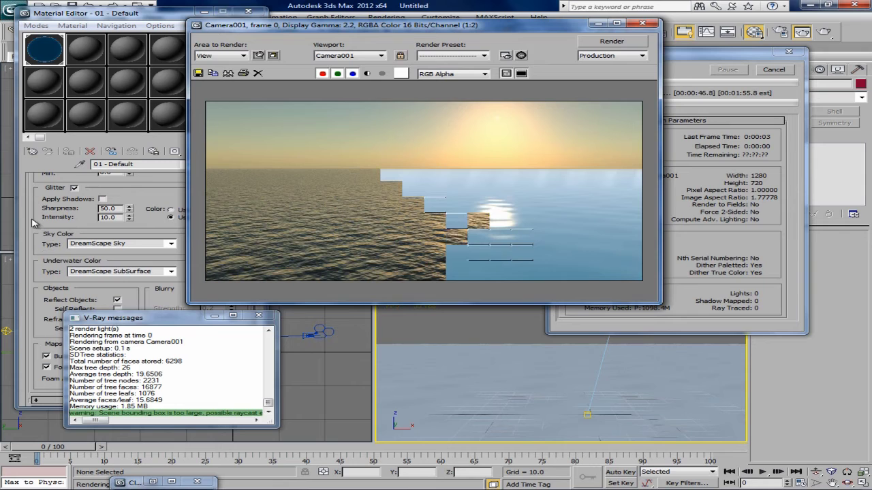
# Place the rendered frame and the Rendering progress window side by side to watch the sea render
pyautogui.click(60, 48)
pyautogui.click(516, 144)
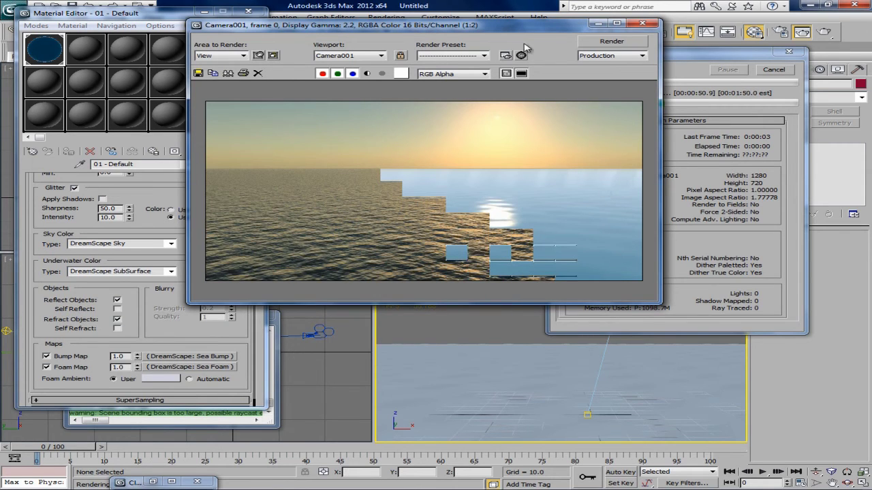
pyautogui.moveTo(541, 30); pyautogui.dragTo(406, 50)
pyautogui.moveTo(644, 59); pyautogui.dragTo(627, 51)
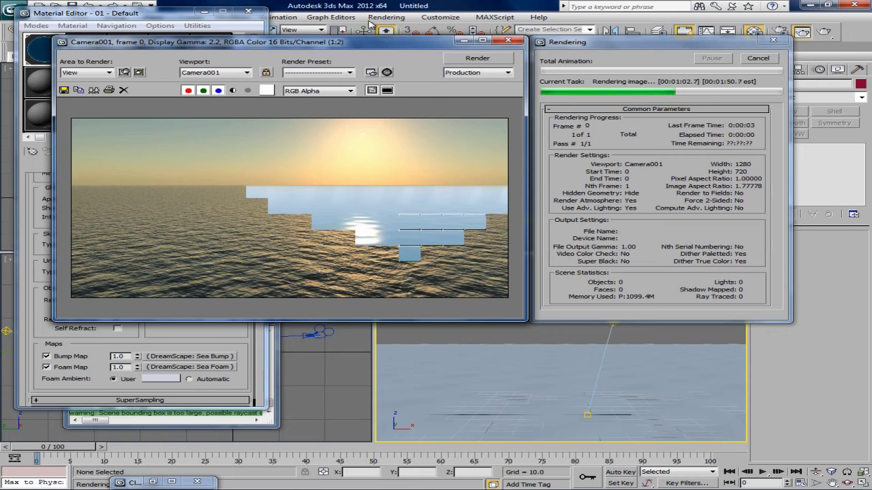
pyautogui.click(633, 44)
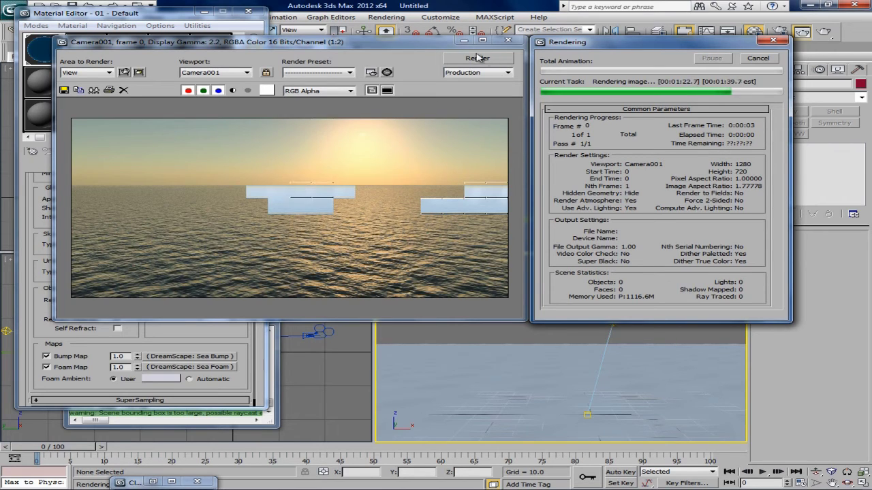
pyautogui.moveTo(435, 46); pyautogui.dragTo(440, 44)
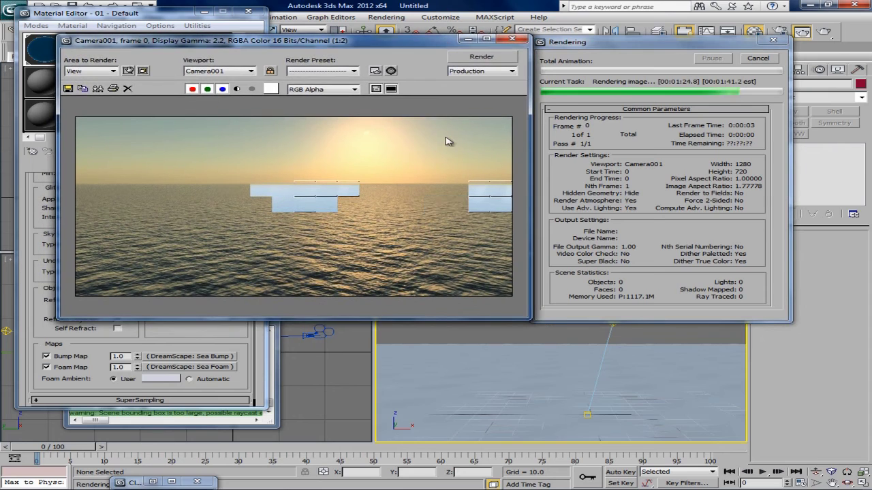
pyautogui.click(581, 44)
pyautogui.click(441, 166)
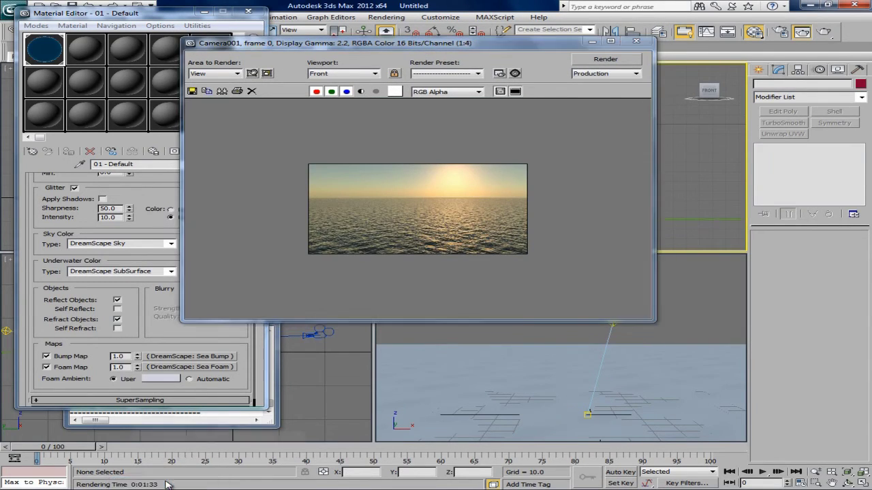
# Restore the cloned image and place it beside the new render to compare the two sea surfaces
pyautogui.click(169, 482)
pyautogui.moveTo(381, 5)
pyautogui.mouseDown()
pyautogui.moveTo(367, 61)
pyautogui.moveTo(489, 271)
pyautogui.mouseUp()
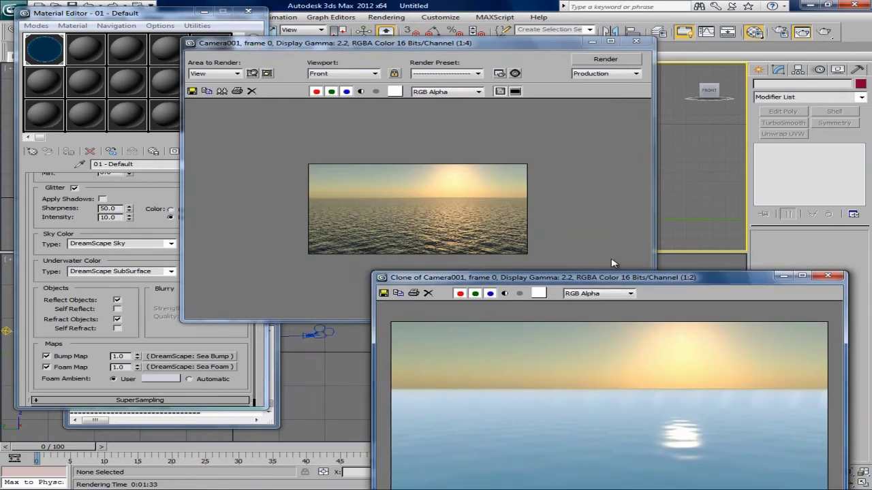
pyautogui.moveTo(610, 240); pyautogui.dragTo(642, 163)
pyautogui.click(267, 46)
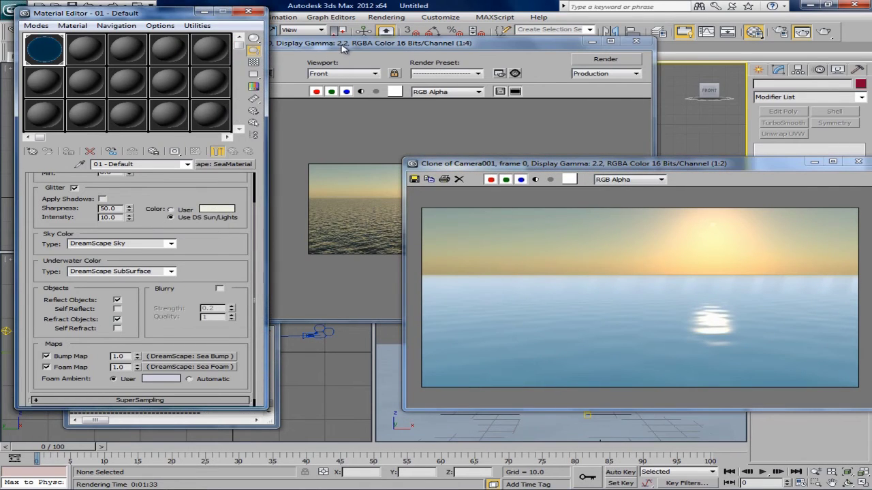
pyautogui.moveTo(344, 48); pyautogui.dragTo(128, 73)
pyautogui.moveTo(550, 165)
pyautogui.mouseDown()
pyautogui.moveTo(583, 92)
pyautogui.moveTo(567, 77)
pyautogui.mouseUp()
pyautogui.scroll(1, 354, 200)
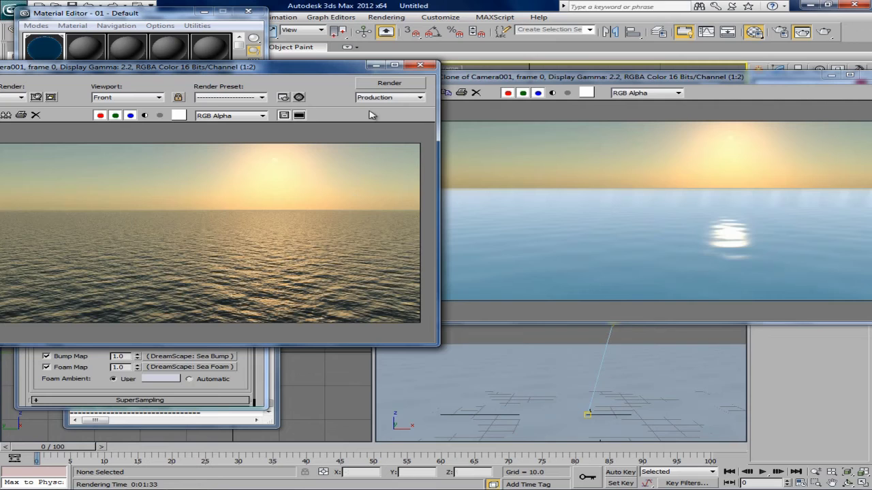
# Reposition the rendered frame and its clone to compare the two sea surfaces
pyautogui.moveTo(264, 73); pyautogui.dragTo(733, 230)
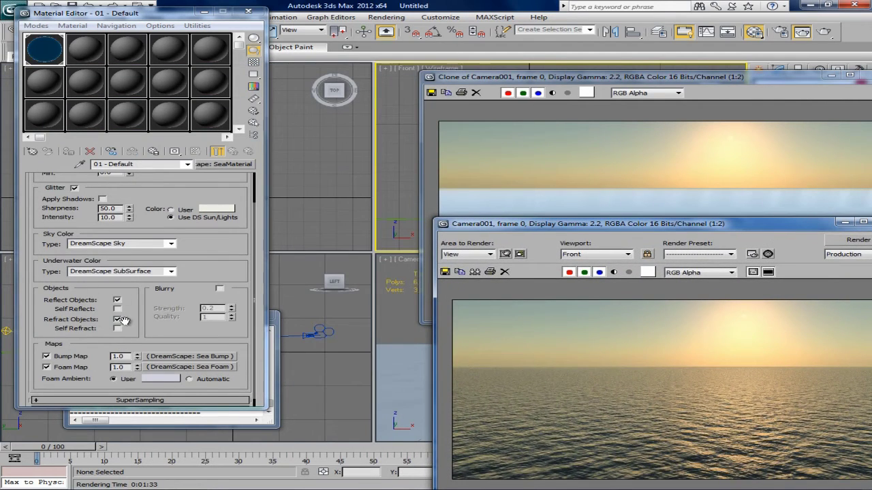
pyautogui.moveTo(654, 234); pyautogui.dragTo(221, 87)
pyautogui.click(568, 215)
pyautogui.click(345, 229)
pyautogui.moveTo(634, 78); pyautogui.dragTo(330, 189)
# Close the rendered images, the Material Editor and the V-Ray messages window
pyautogui.click(582, 183)
pyautogui.click(451, 74)
pyautogui.click(248, 11)
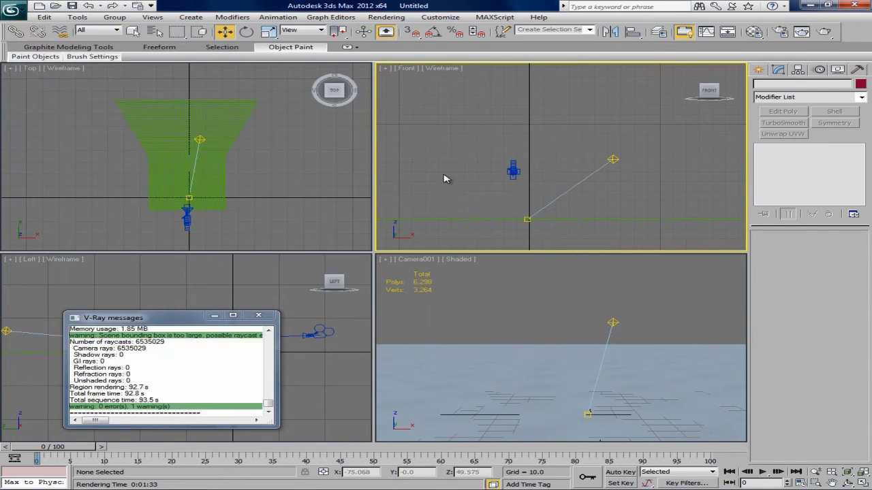
pyautogui.click(258, 315)
# Examine the layout of the sea surface, sun and camera in the Left, Top and Front views
pyautogui.scroll(-8, 245, 303)
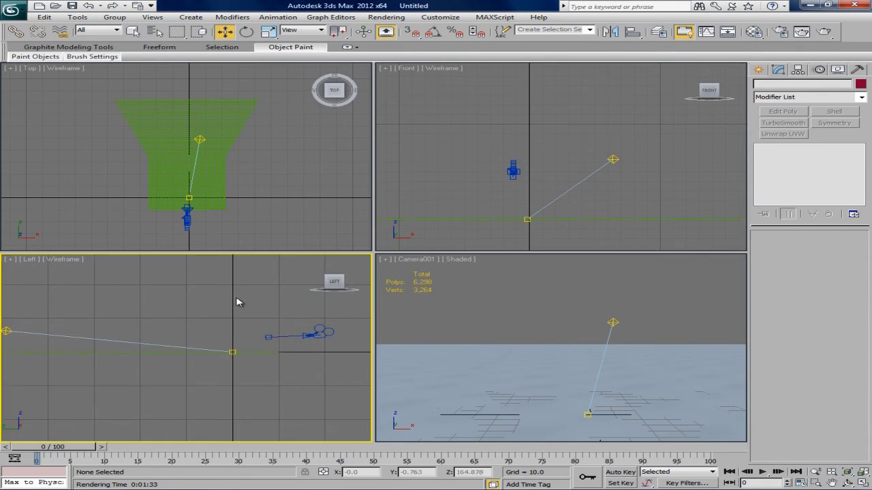
pyautogui.scroll(8, 257, 301)
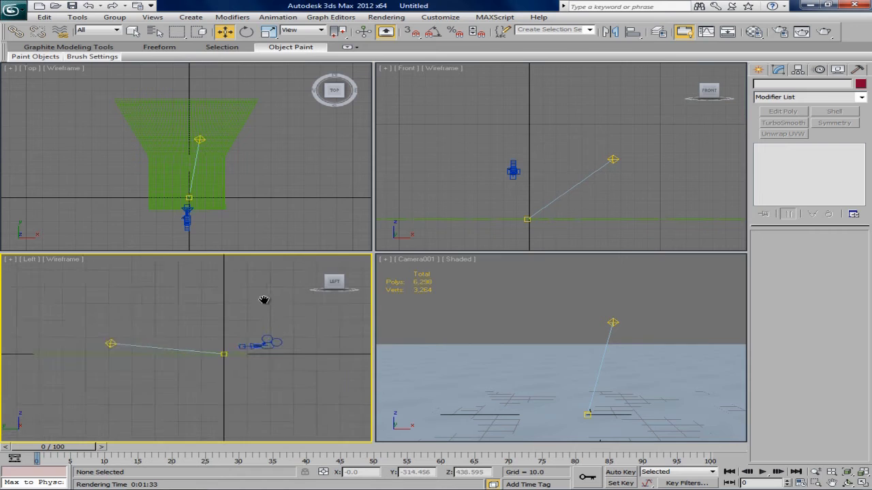
pyautogui.scroll(4, 257, 179)
pyautogui.moveTo(251, 176); pyautogui.dragTo(259, 184, button='middle')
pyautogui.scroll(-2, 257, 179)
pyautogui.moveTo(573, 208); pyautogui.dragTo(596, 184, button='middle')
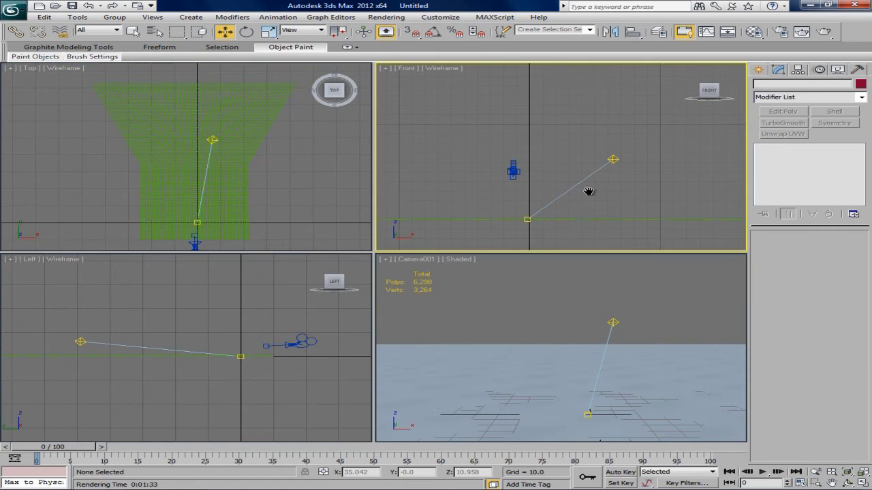
pyautogui.scroll(-7, 598, 183)
pyautogui.scroll(8, 593, 188)
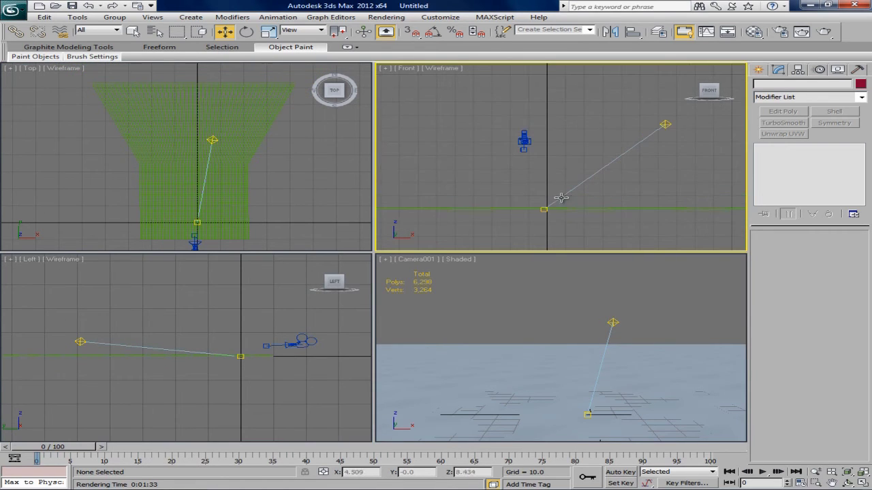
# Switch the Camera001 view to Perspective, inspect the sea surface full-size, and return to the four-view layout
pyautogui.click(513, 313)
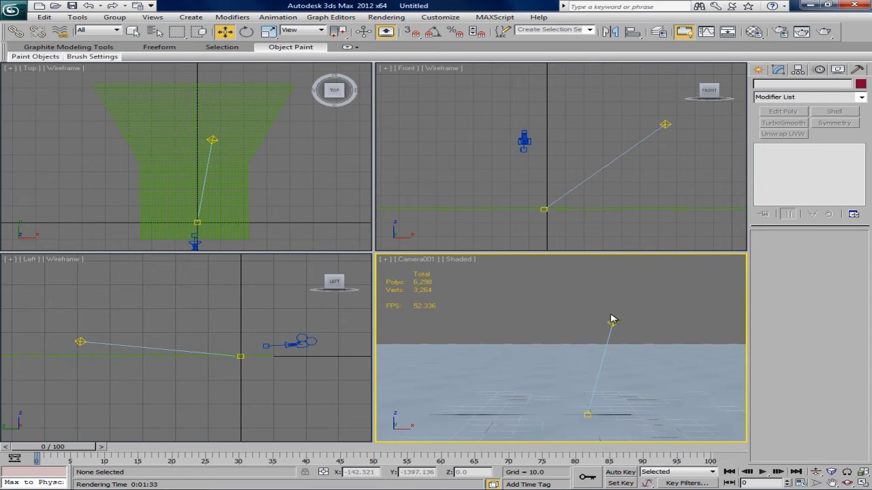
pyautogui.press('p')
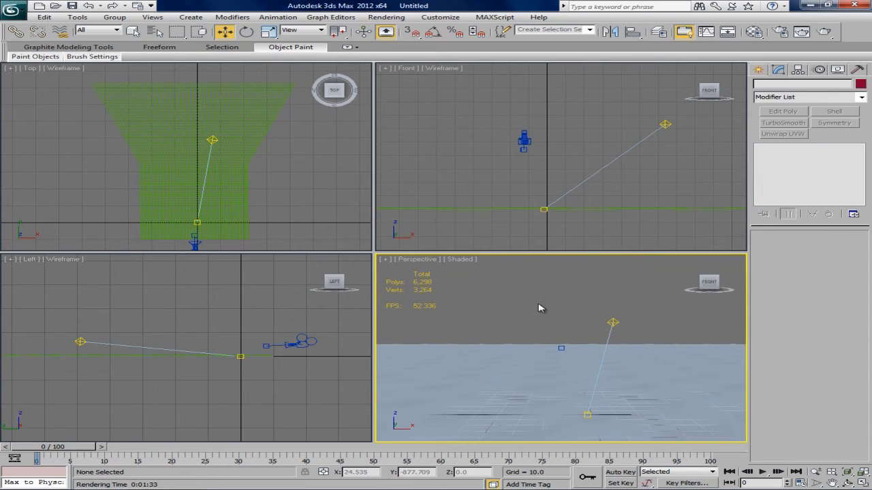
pyautogui.hotkey('alt', 'w')
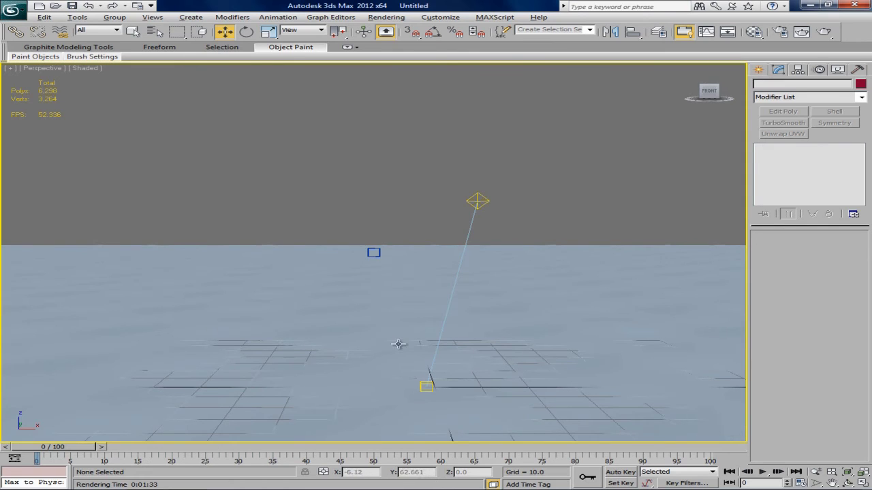
pyautogui.click(270, 307)
pyautogui.click(402, 149)
pyautogui.moveTo(57, 451); pyautogui.dragTo(287, 225)
pyautogui.press('w')
pyautogui.hotkey('alt', 'w')
# Select the sea surface in the Top view to inspect its adaptive mesh and parameters
pyautogui.rightClick(196, 148)
pyautogui.click(260, 139)
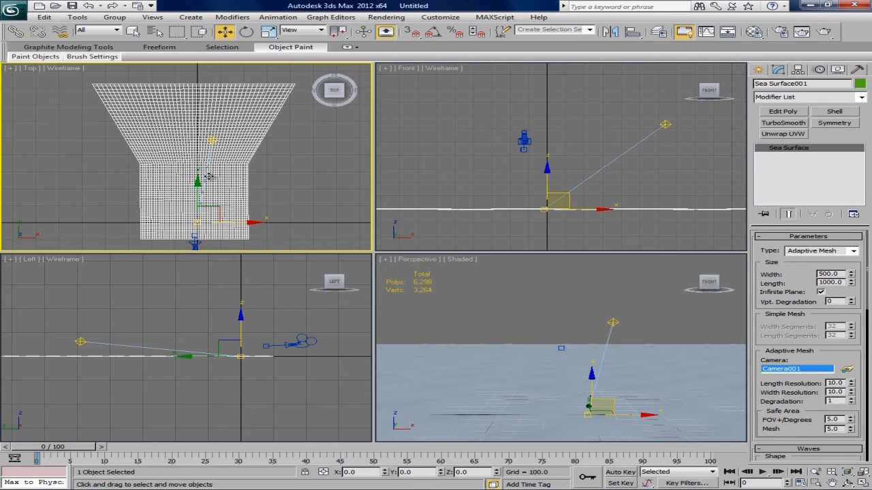
pyautogui.moveTo(267, 173); pyautogui.dragTo(260, 120, button='middle')
# Select Camera001 and try moving it in the Top view to test how the adaptive sea mesh follows it
pyautogui.rightClick(555, 141)
pyautogui.click(518, 153)
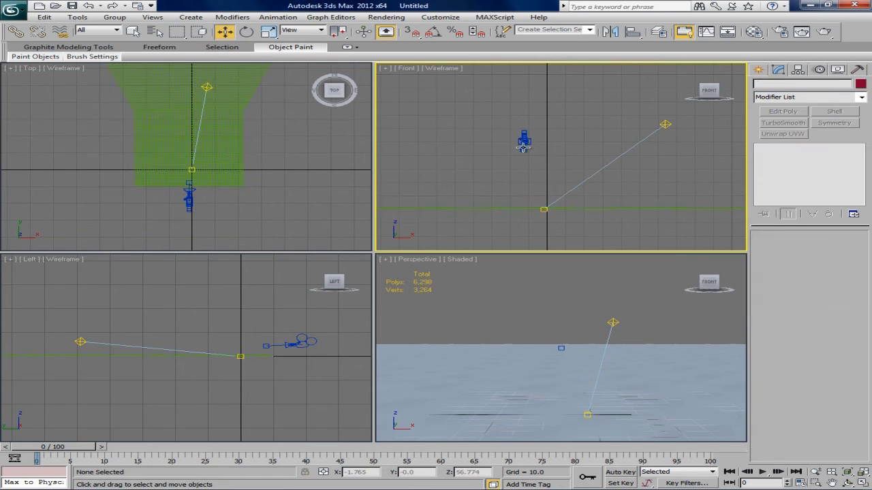
pyautogui.click(519, 142)
pyautogui.moveTo(243, 164); pyautogui.dragTo(240, 175, button='middle')
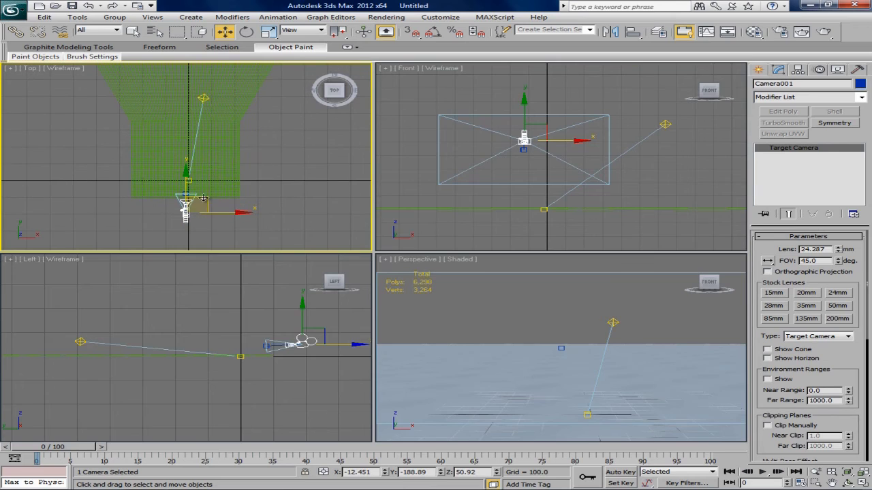
pyautogui.moveTo(207, 200); pyautogui.dragTo(201, 195)
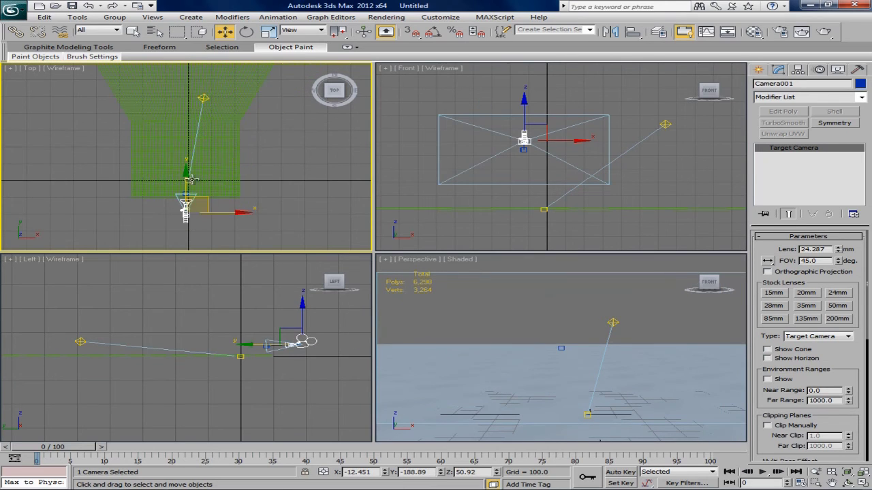
pyautogui.scroll(-3, 193, 157)
pyautogui.moveTo(184, 120)
pyautogui.mouseDown()
pyautogui.moveTo(173, 175)
pyautogui.moveTo(181, 108)
pyautogui.mouseUp()
pyautogui.rightClick(181, 108)
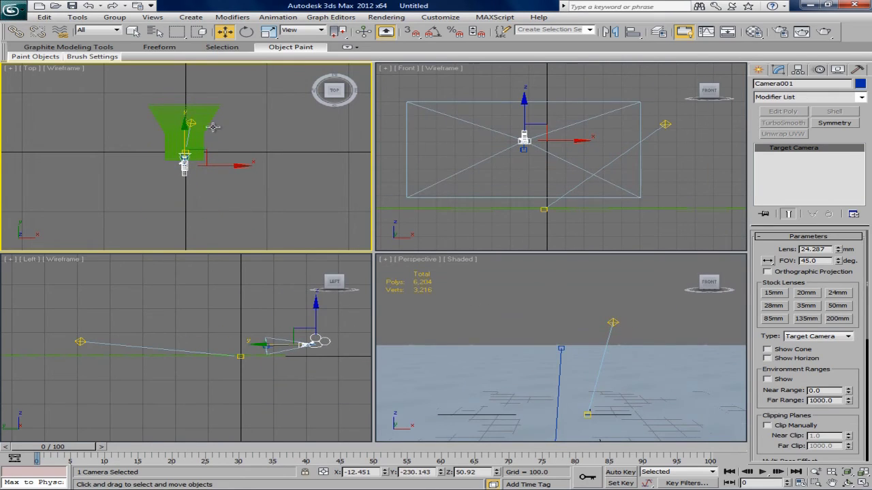
# Switch the Perspective view back to Camera001, show it full-size and clear the selection
pyautogui.rightClick(535, 332)
pyautogui.press('c')
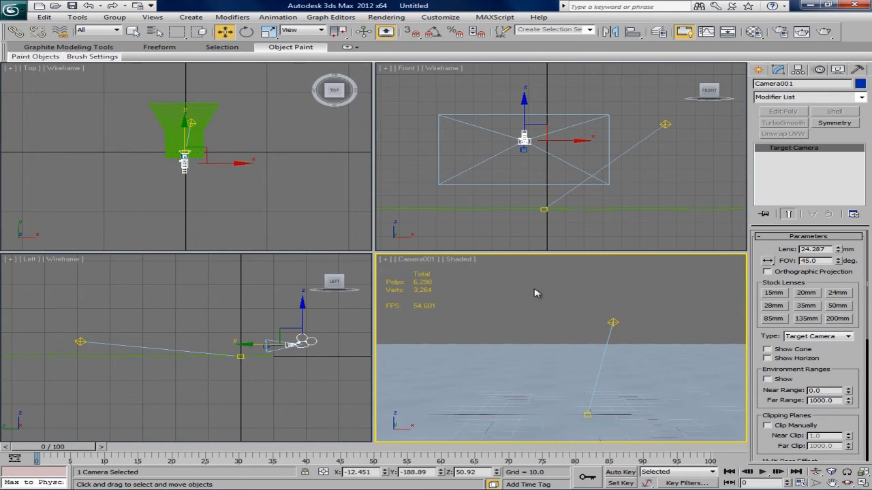
pyautogui.hotkey('alt', 'w')
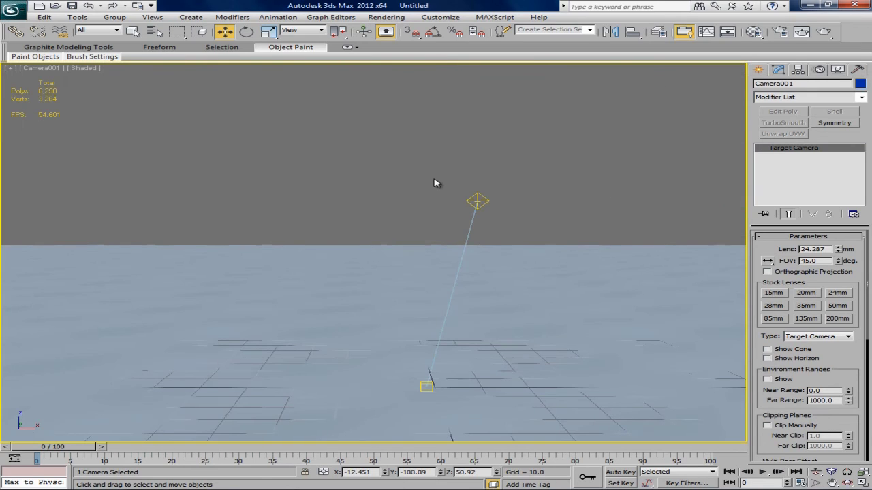
pyautogui.click(77, 135)
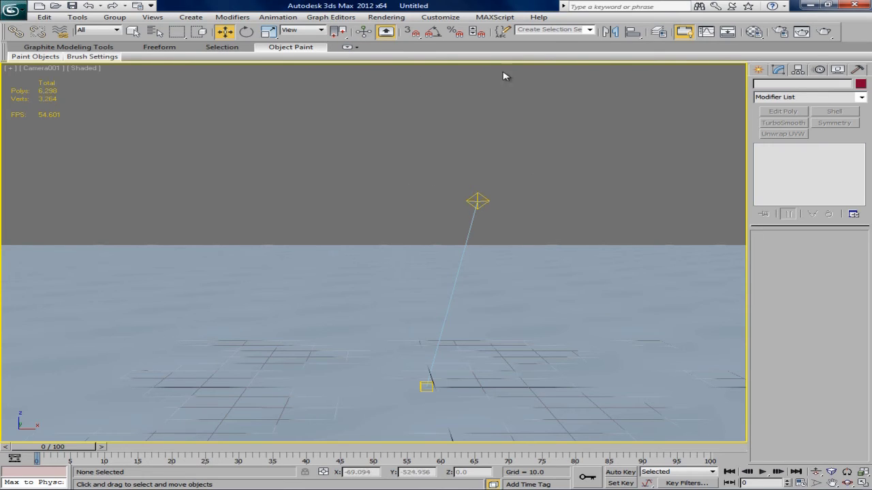
# Create a Standard Primitives box about 53 long and 56 wide on the sea in the Top view, just ahead of the camera
pyautogui.click(758, 69)
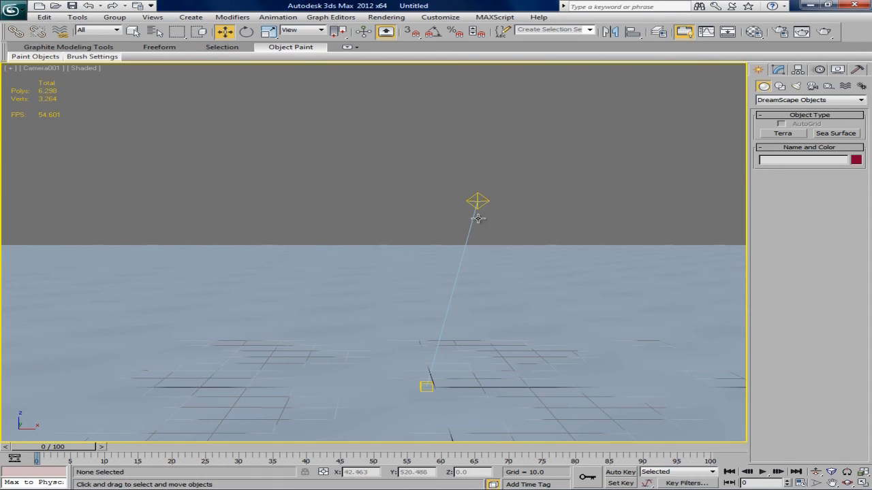
pyautogui.click(803, 100)
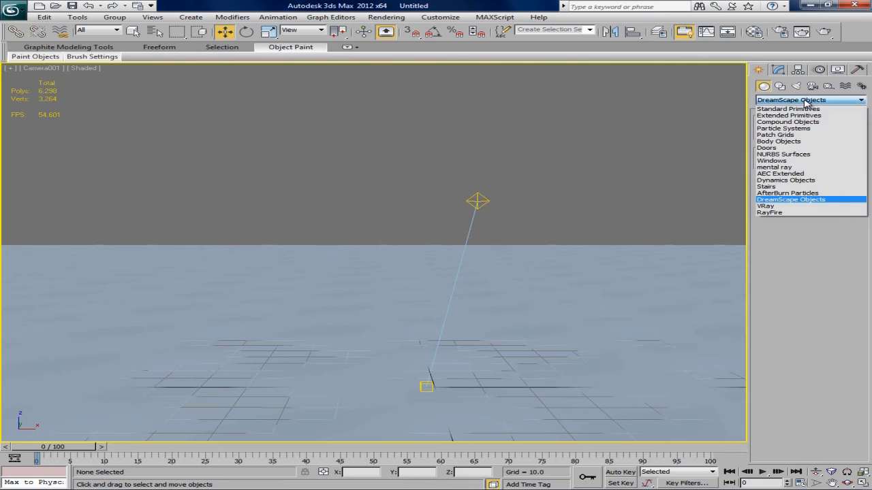
pyautogui.click(804, 108)
pyautogui.click(792, 134)
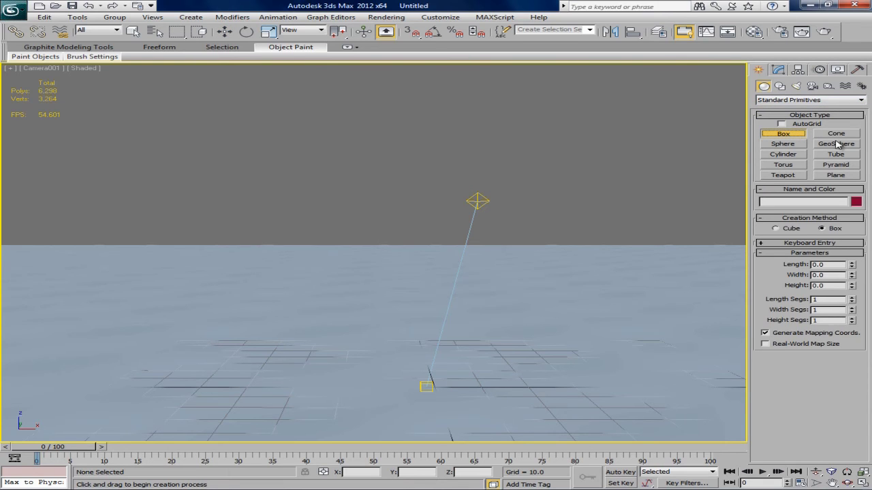
pyautogui.hotkey('alt', 'w')
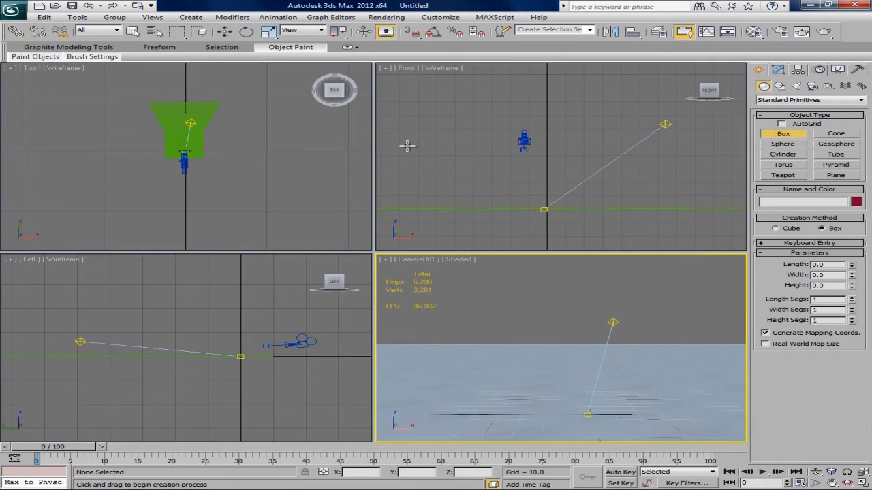
pyautogui.click(518, 157)
pyautogui.click(278, 148)
pyautogui.scroll(6, 194, 102)
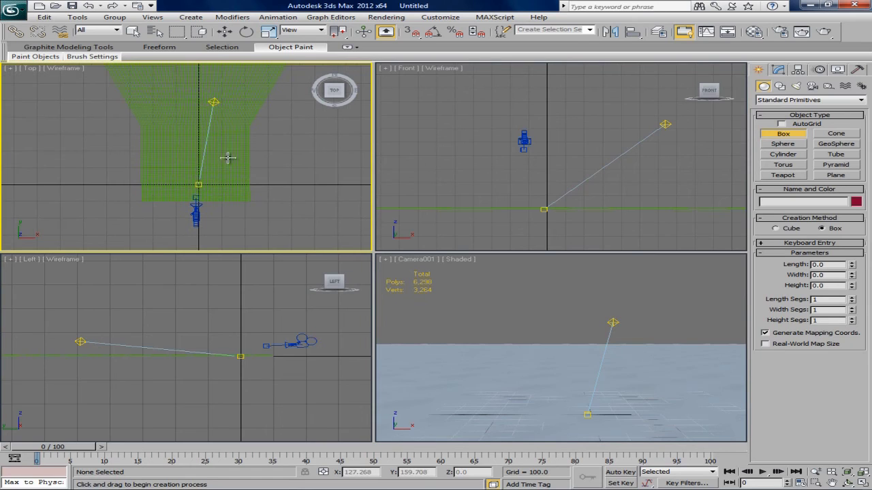
pyautogui.moveTo(179, 184); pyautogui.dragTo(193, 191)
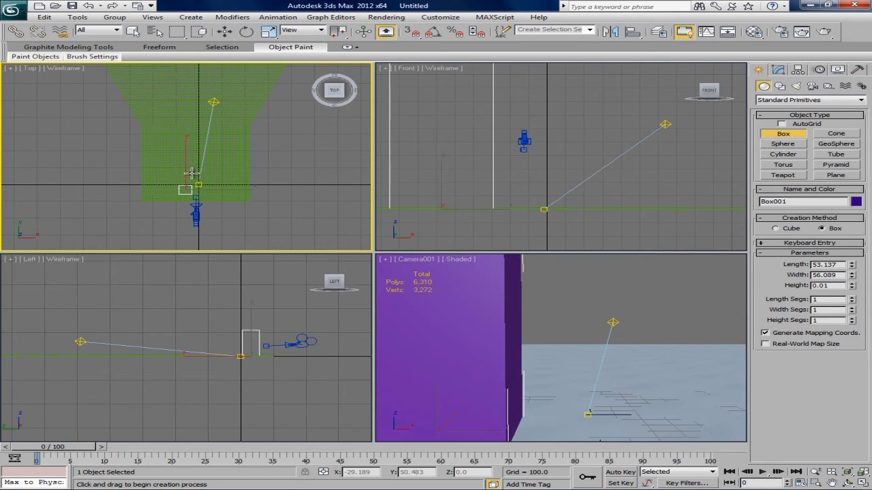
pyautogui.rightClick(576, 124)
# Move the box farther from the camera to about X -66, Y 75, and sink it to about Z -12.8
pyautogui.moveTo(207, 128); pyautogui.dragTo(214, 141, button='middle')
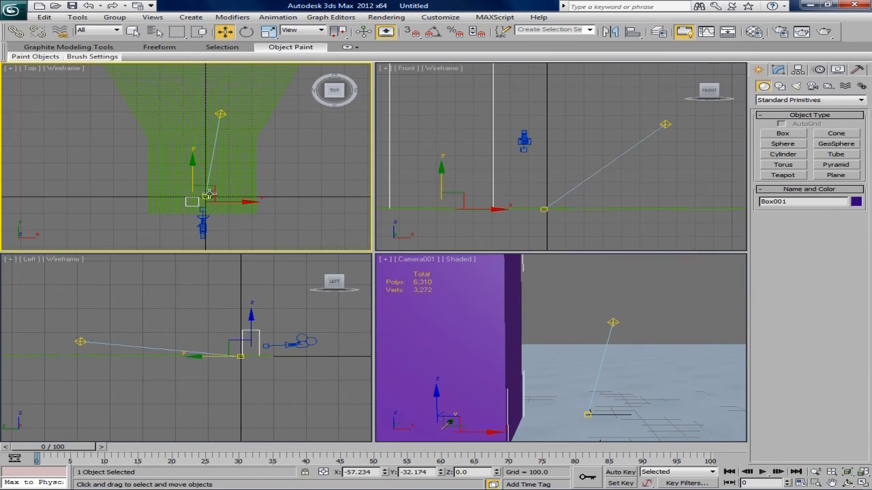
pyautogui.moveTo(213, 189); pyautogui.dragTo(211, 171)
pyautogui.rightClick(438, 172)
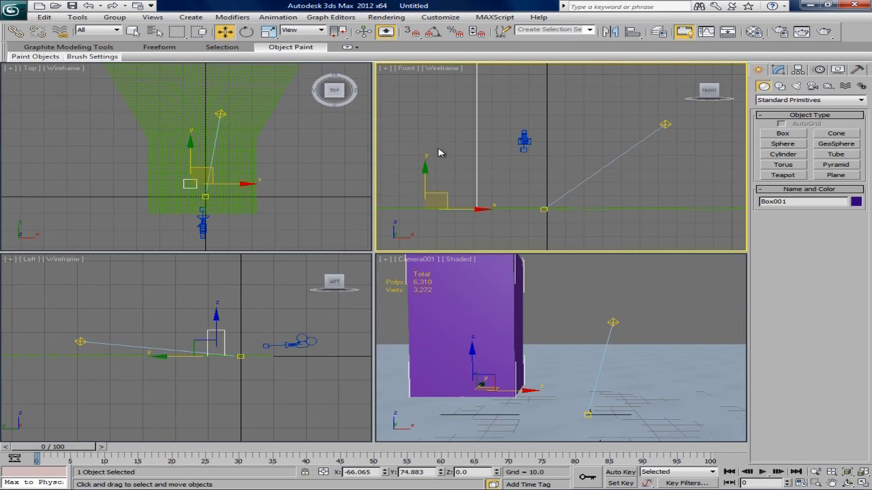
pyautogui.moveTo(426, 177); pyautogui.dragTo(425, 194)
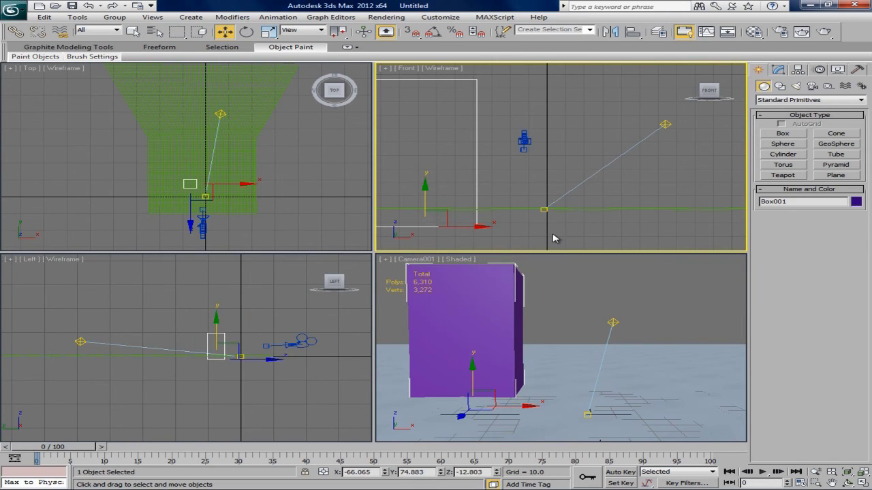
# Convert the 02 - Default material to VRayMtl, assign it to the box and close the Material Editor
pyautogui.rightClick(409, 312)
pyautogui.press('m')
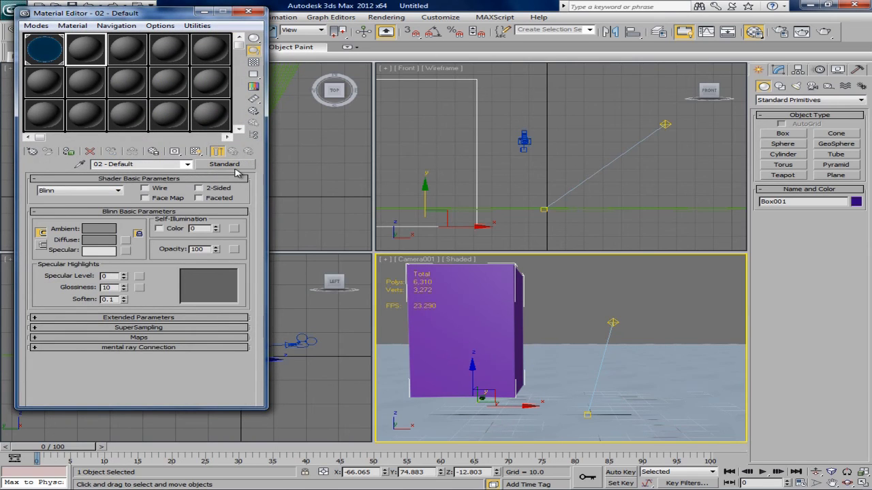
pyautogui.click(225, 164)
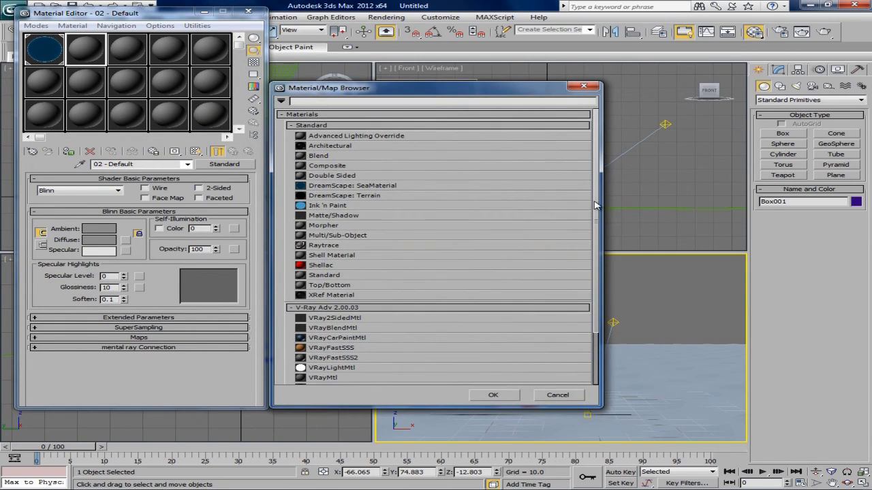
pyautogui.doubleClick(400, 378)
pyautogui.moveTo(81, 65); pyautogui.dragTo(470, 294)
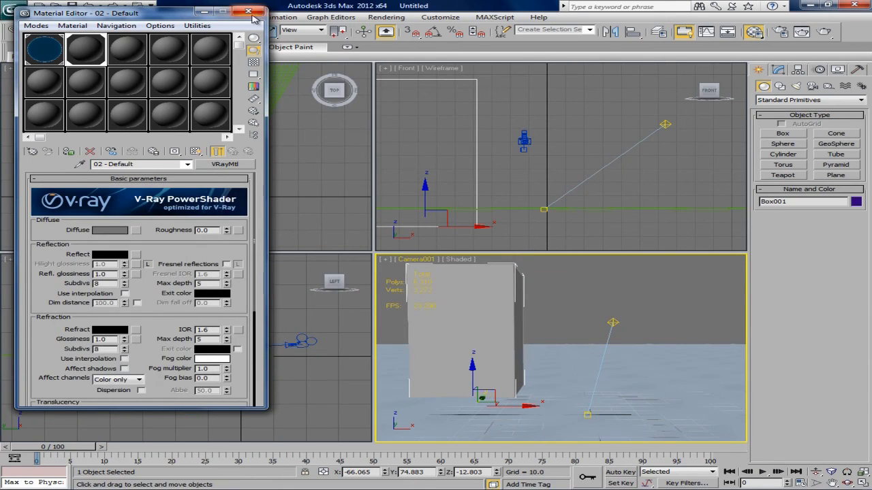
pyautogui.click(248, 11)
# Set the box's object color to black and deselect it
pyautogui.click(855, 201)
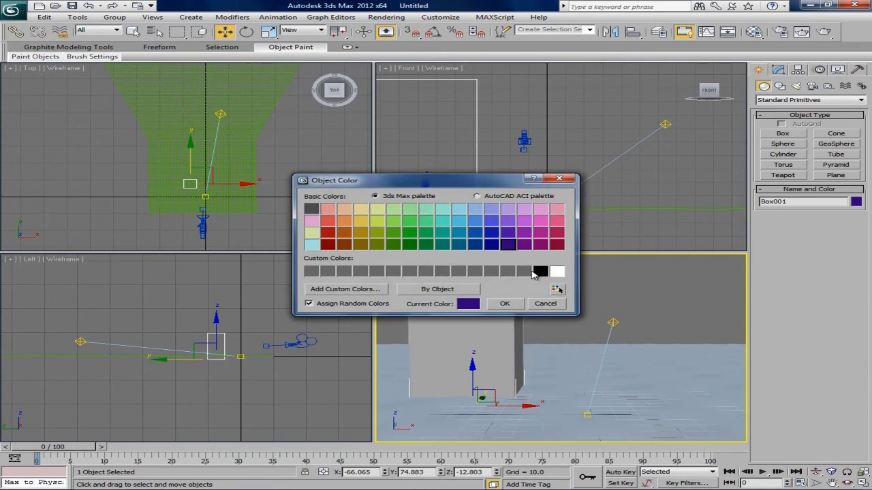
pyautogui.click(540, 274)
pyautogui.click(508, 304)
pyautogui.click(591, 142)
pyautogui.click(537, 302)
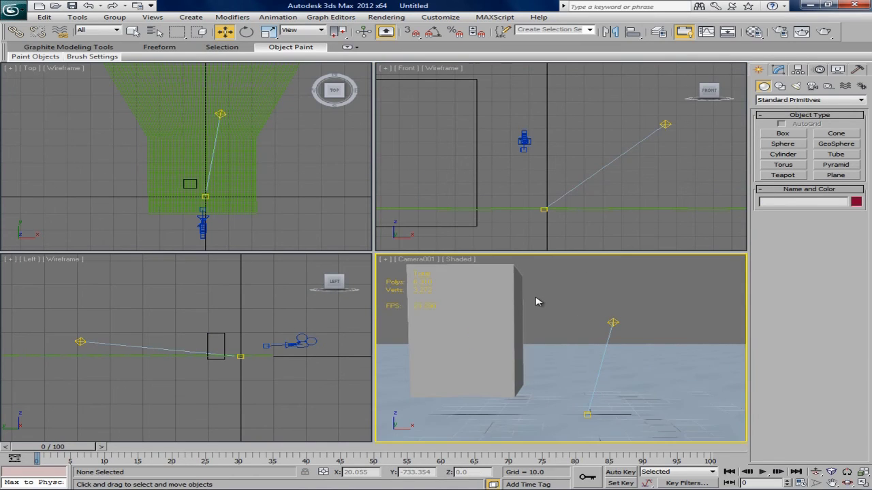
# Show edged faces in the Camera001 view and set the sea surface's object color to black
pyautogui.press('F4')
pyautogui.click(670, 401)
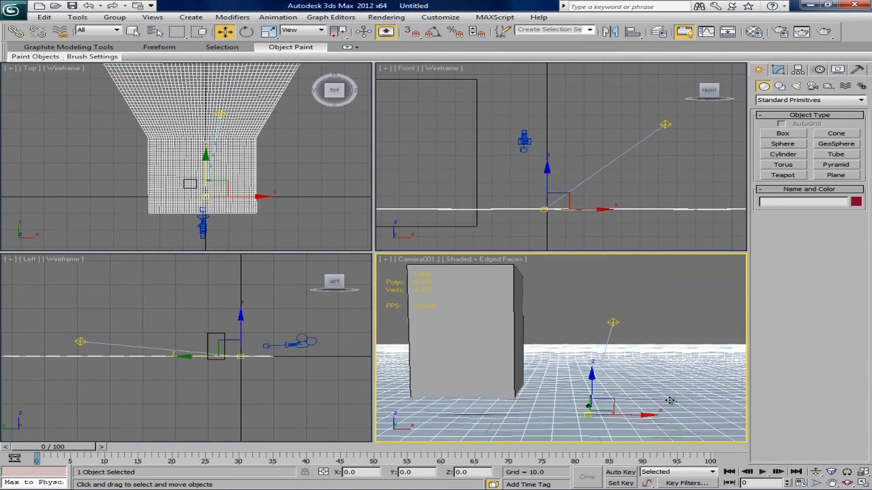
pyautogui.click(856, 202)
pyautogui.click(545, 274)
pyautogui.click(504, 303)
pyautogui.click(556, 135)
pyautogui.click(615, 292)
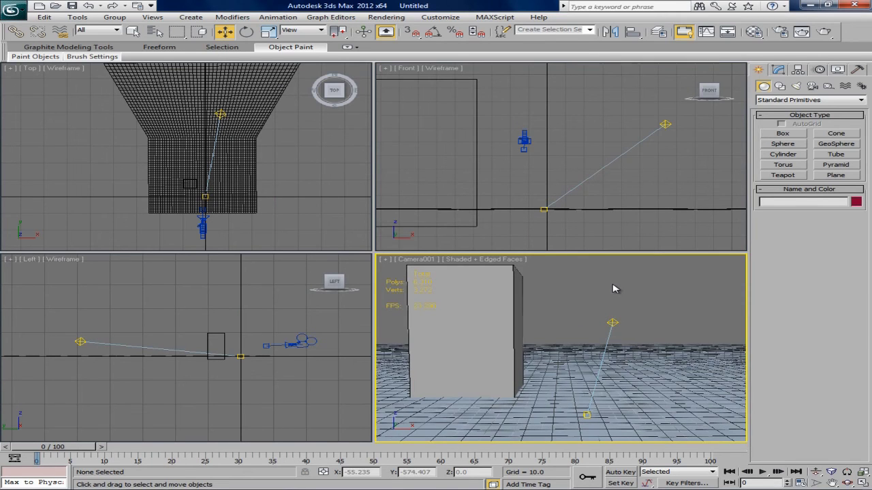
# Select the box and render the Camera001 view with it standing in the sea
pyautogui.click(495, 297)
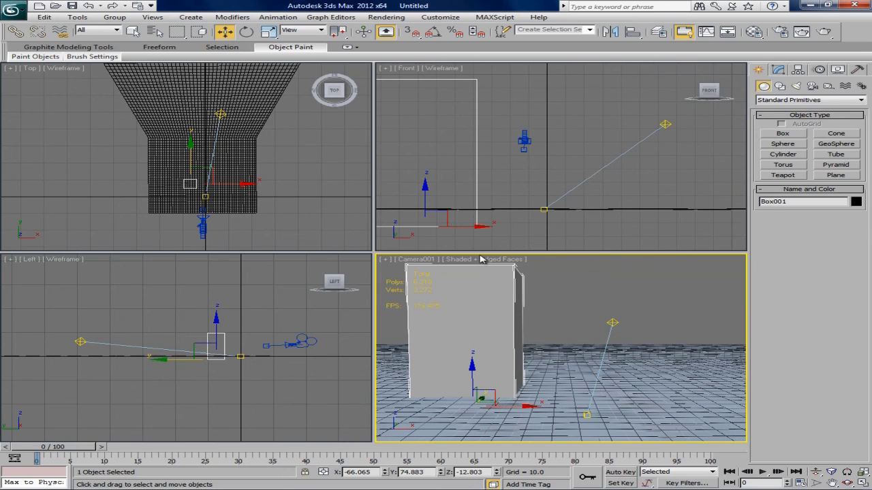
pyautogui.click(825, 32)
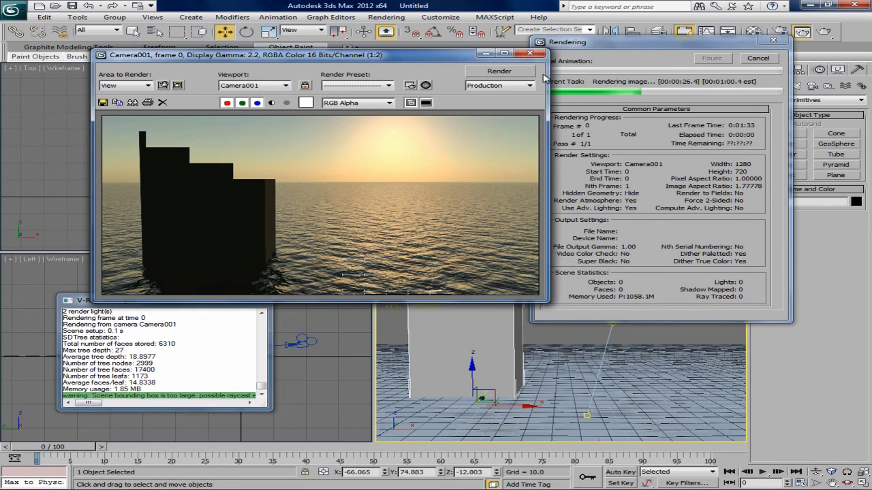
# Cancel the running render, close the rendered frame and V-Ray messages windows, and deselect the box
pyautogui.click(758, 58)
pyautogui.click(530, 53)
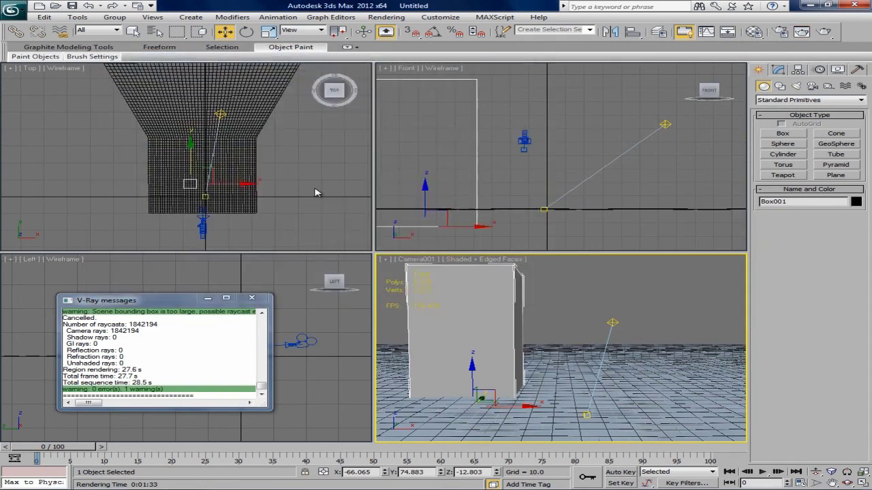
pyautogui.click(252, 298)
pyautogui.click(580, 106)
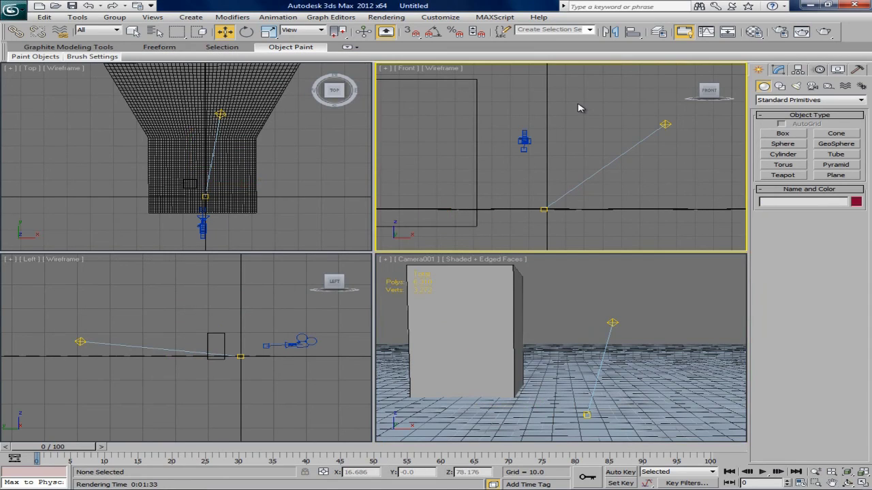
pyautogui.scroll(-4, 504, 148)
pyautogui.scroll(2, 508, 148)
pyautogui.click(605, 342)
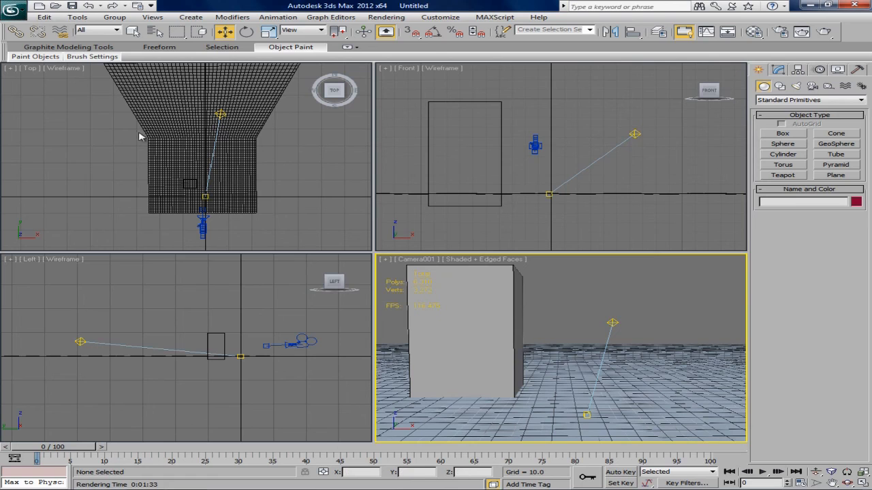
pyautogui.click(152, 173)
pyautogui.moveTo(173, 127)
pyautogui.mouseDown(button='middle')
pyautogui.moveTo(164, 196)
pyautogui.moveTo(161, 136)
pyautogui.mouseUp(button='middle')
pyautogui.scroll(-2, 164, 196)
pyautogui.scroll(4, 165, 196)
pyautogui.scroll(-4, 161, 136)
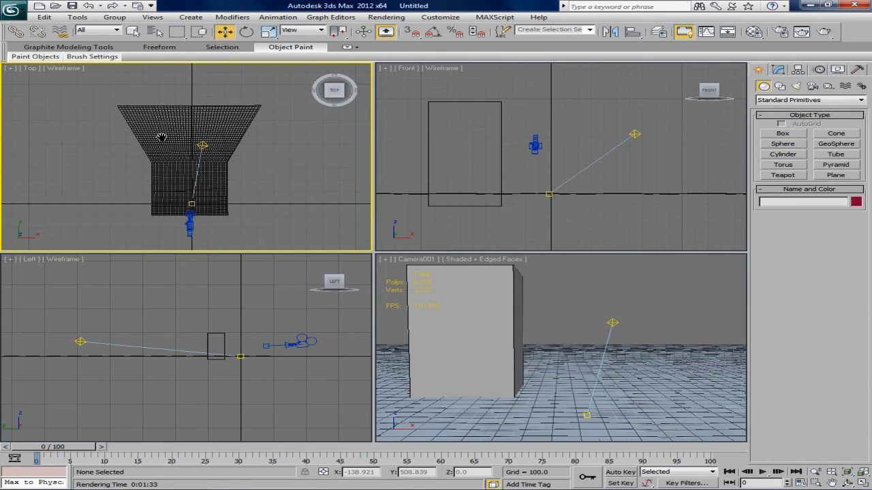
pyautogui.scroll(2, 161, 136)
pyautogui.moveTo(456, 142); pyautogui.dragTo(641, 151, button='middle')
pyautogui.click(549, 296)
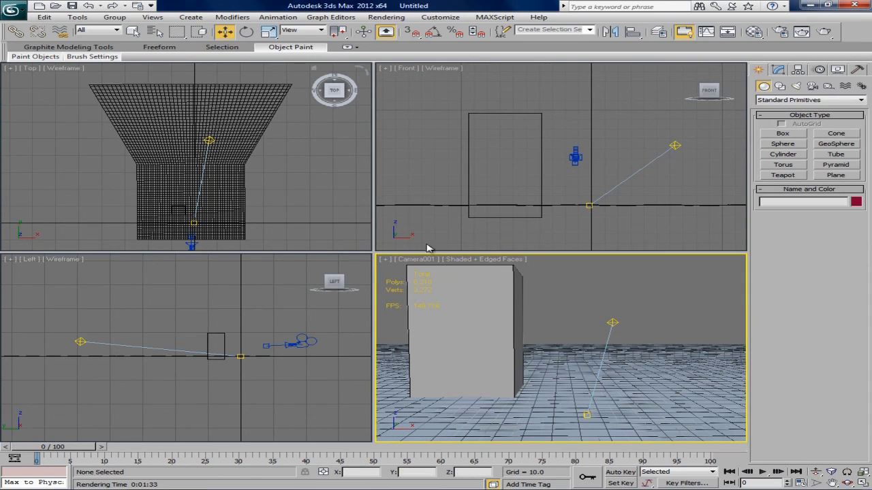
pyautogui.click(311, 311)
pyautogui.moveTo(312, 311)
pyautogui.mouseDown(button='middle')
pyautogui.moveTo(318, 306)
pyautogui.moveTo(328, 354)
pyautogui.moveTo(335, 276)
pyautogui.moveTo(307, 319)
pyautogui.mouseUp(button='middle')
pyautogui.click(658, 274)
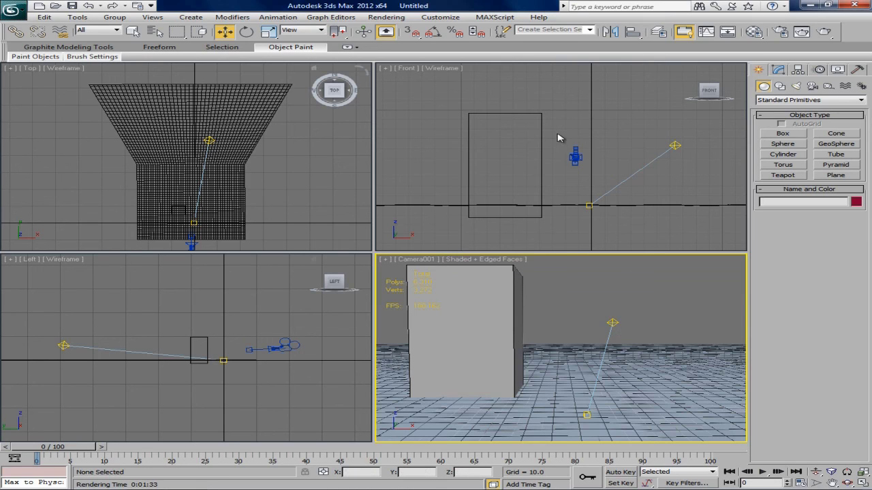
pyautogui.click(604, 98)
pyautogui.moveTo(617, 99); pyautogui.dragTo(622, 96, button='middle')
pyautogui.scroll(3, 622, 98)
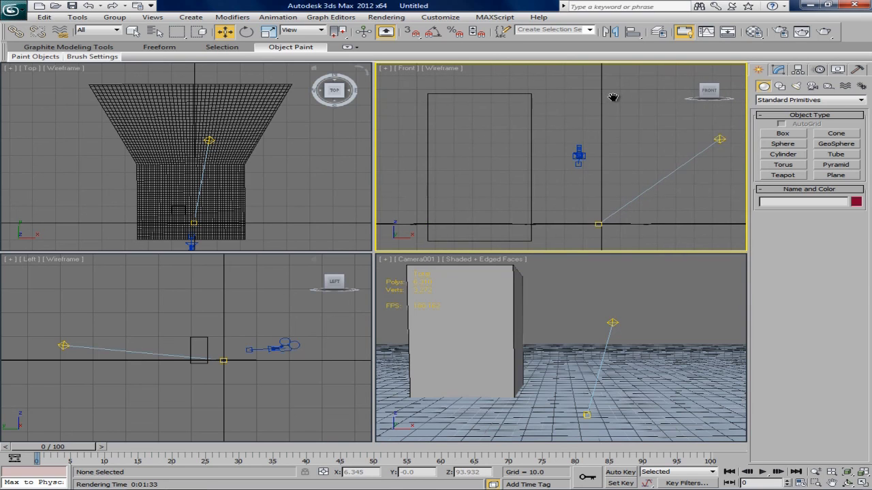
pyautogui.click(665, 404)
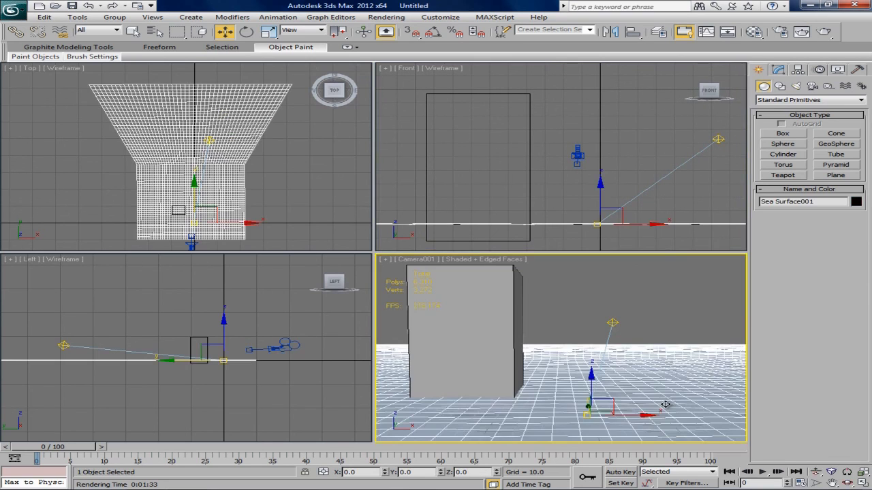
pyautogui.click(613, 324)
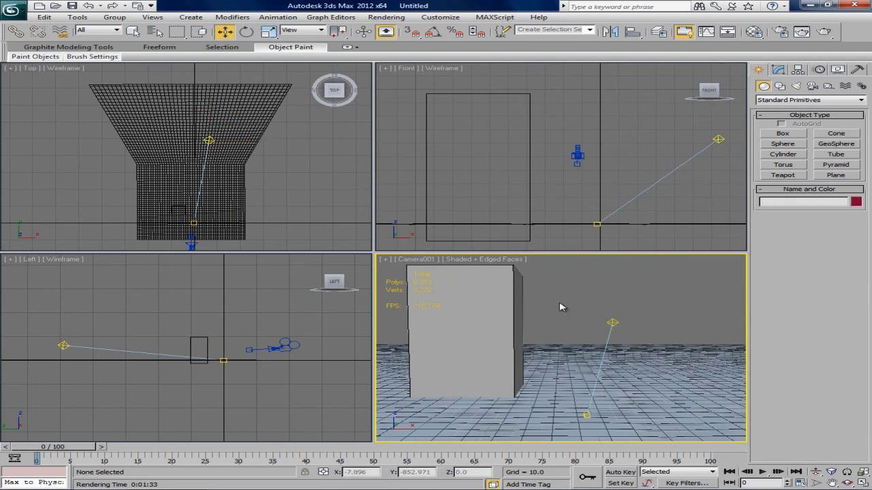
pyautogui.click(497, 311)
pyautogui.click(591, 291)
pyautogui.moveTo(588, 172); pyautogui.dragTo(591, 173, button='middle')
pyautogui.click(622, 331)
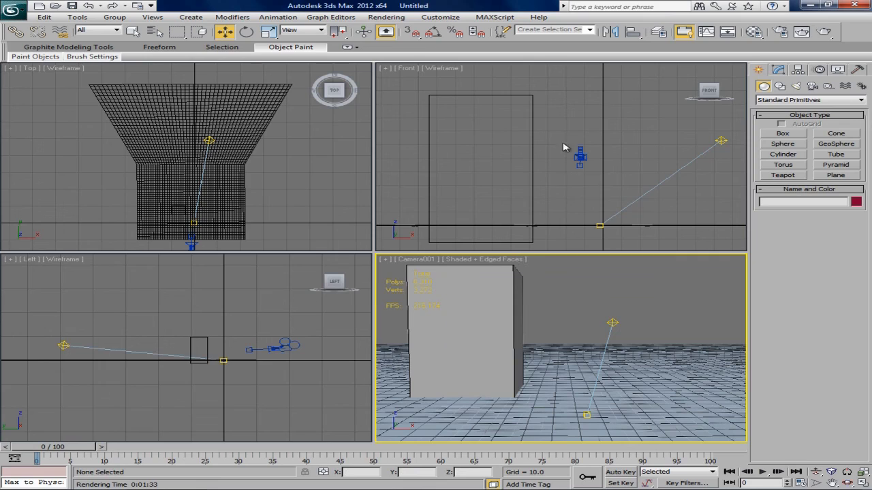
pyautogui.click(576, 107)
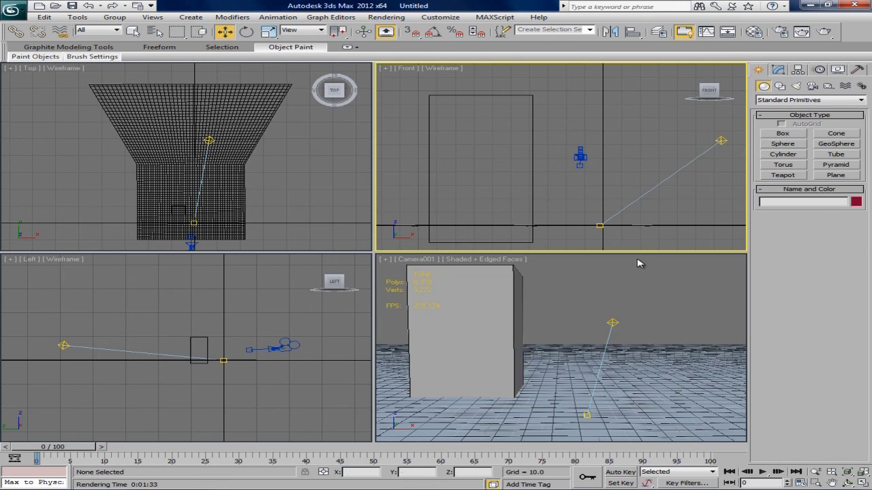